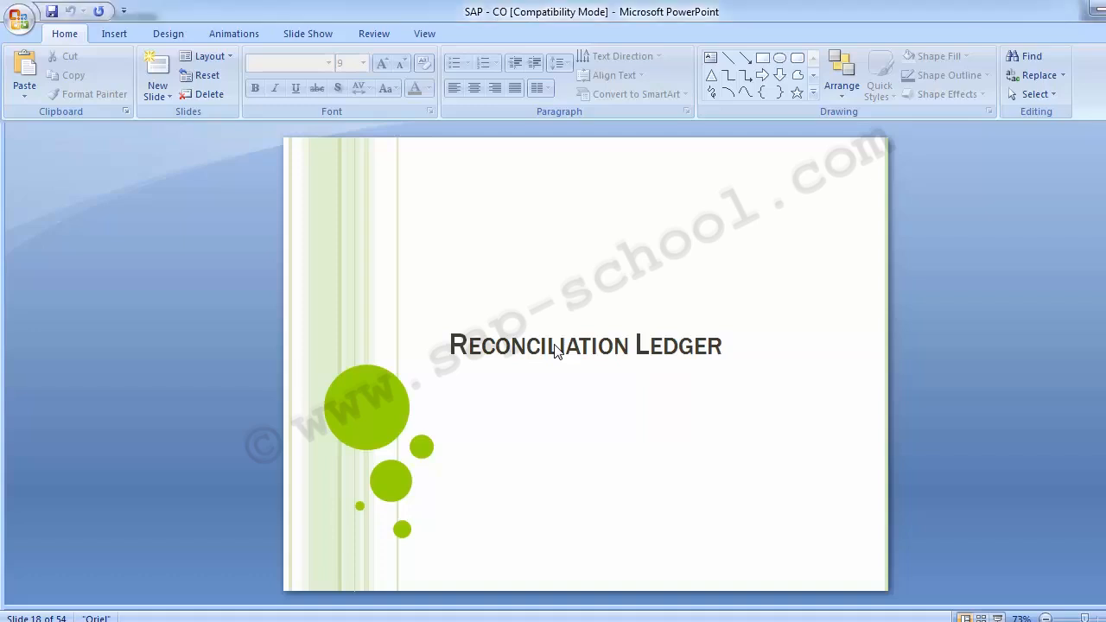
Read through the reconciliation ledger slides up to the menu path and transaction codes for activating or deactivating the ledger
scroll(556, 348, down, 1)
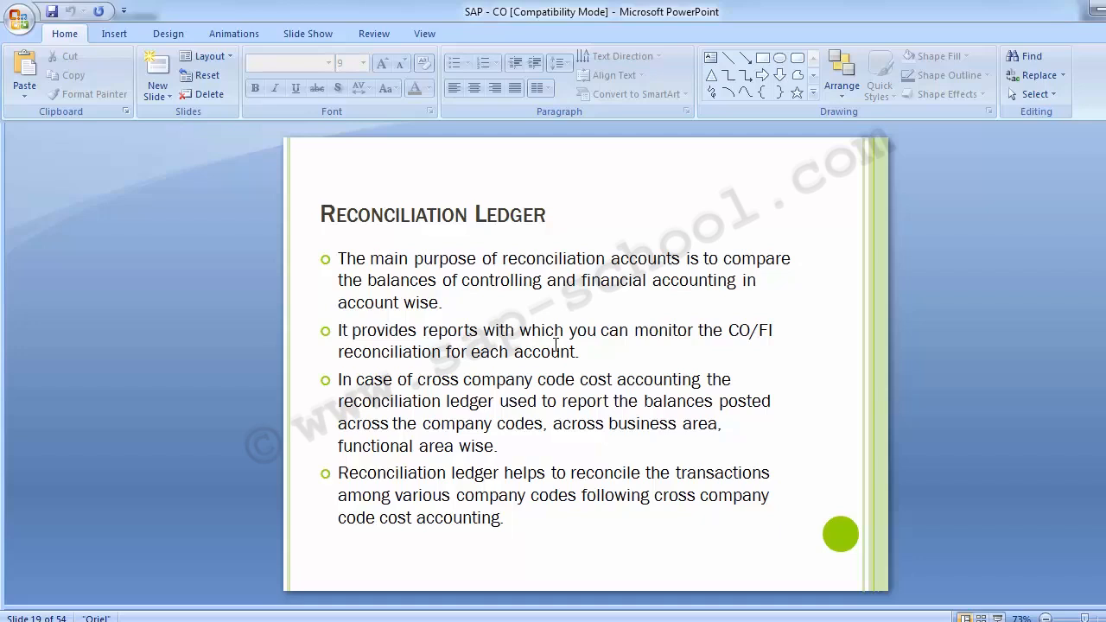
click(555, 344)
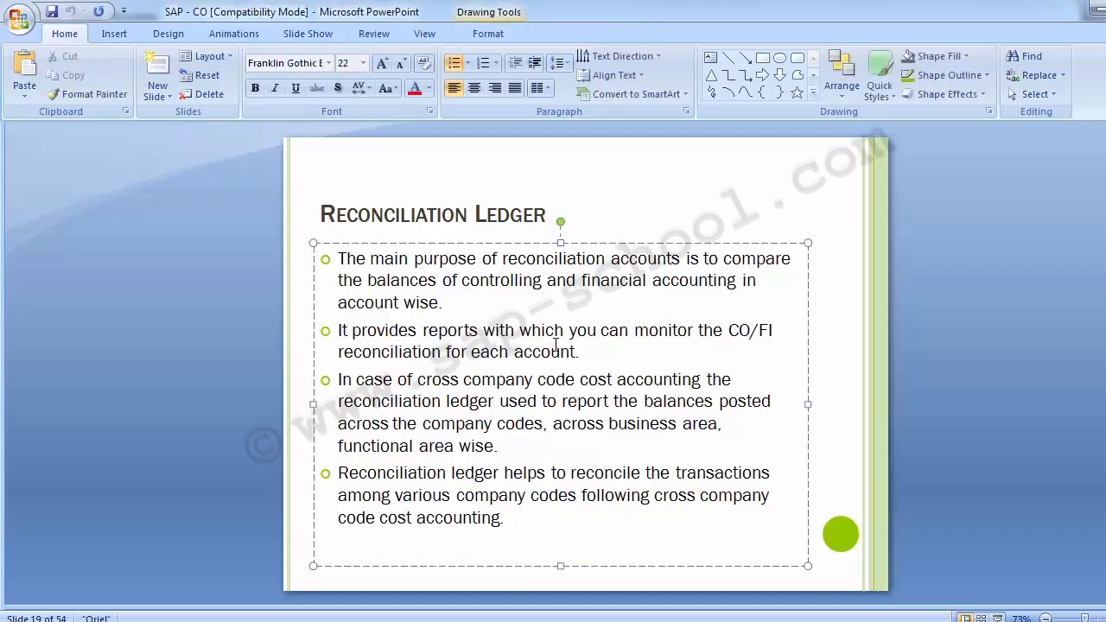
click(245, 338)
key(Page_Down)
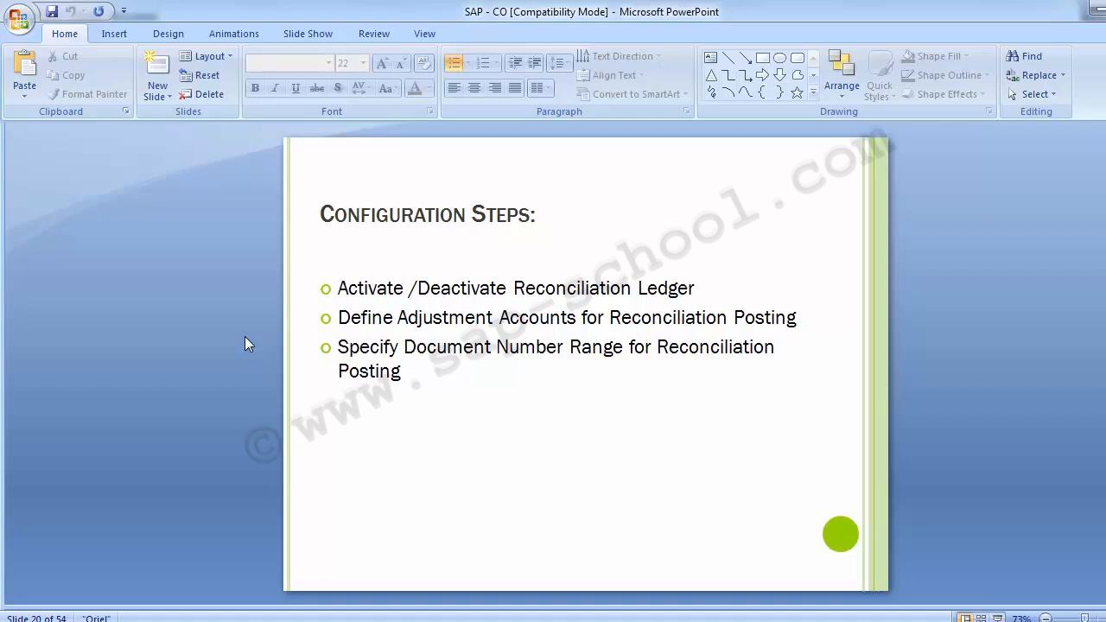
scroll(192, 334, down, 1)
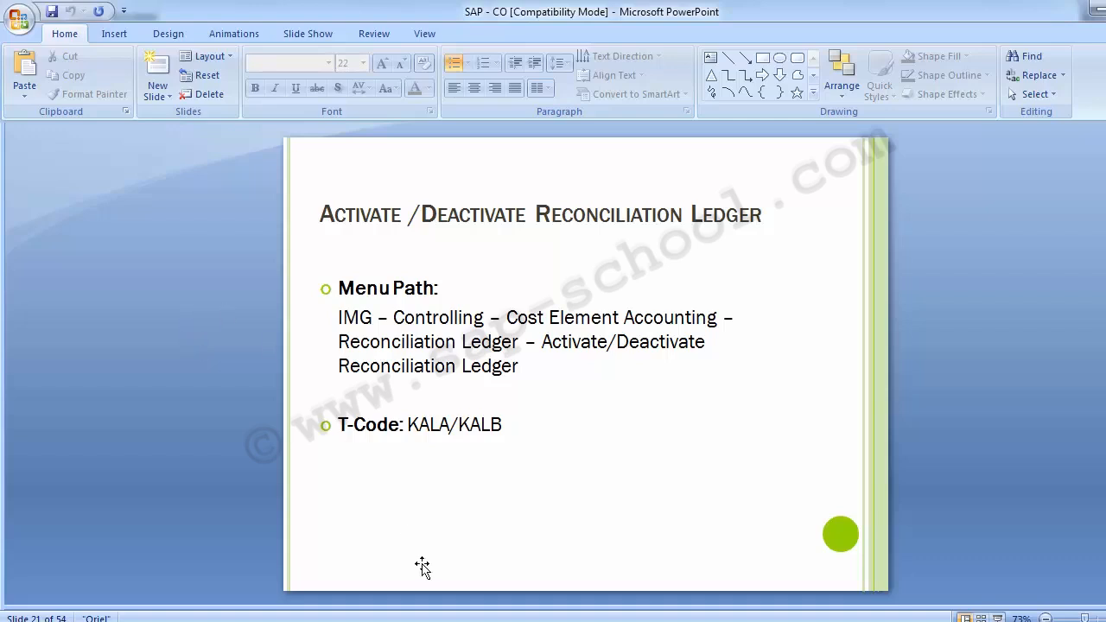
Switch to SAP Easy Access, run transaction SPRO and display the SAP Reference IMG
click(506, 621)
click(579, 545)
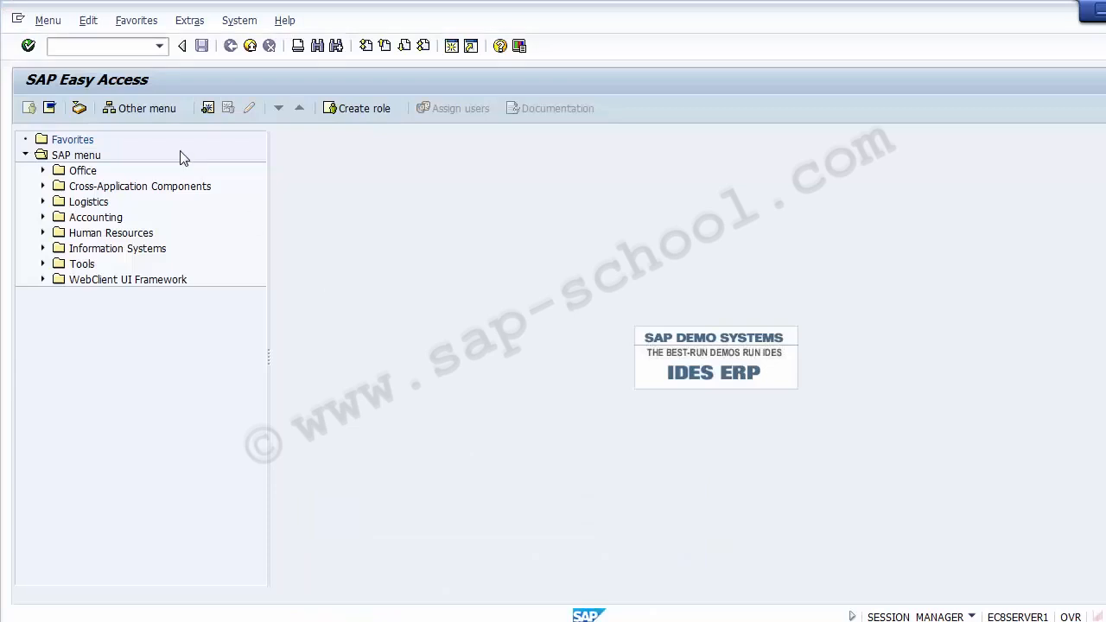
text(SPRO)
key(Return)
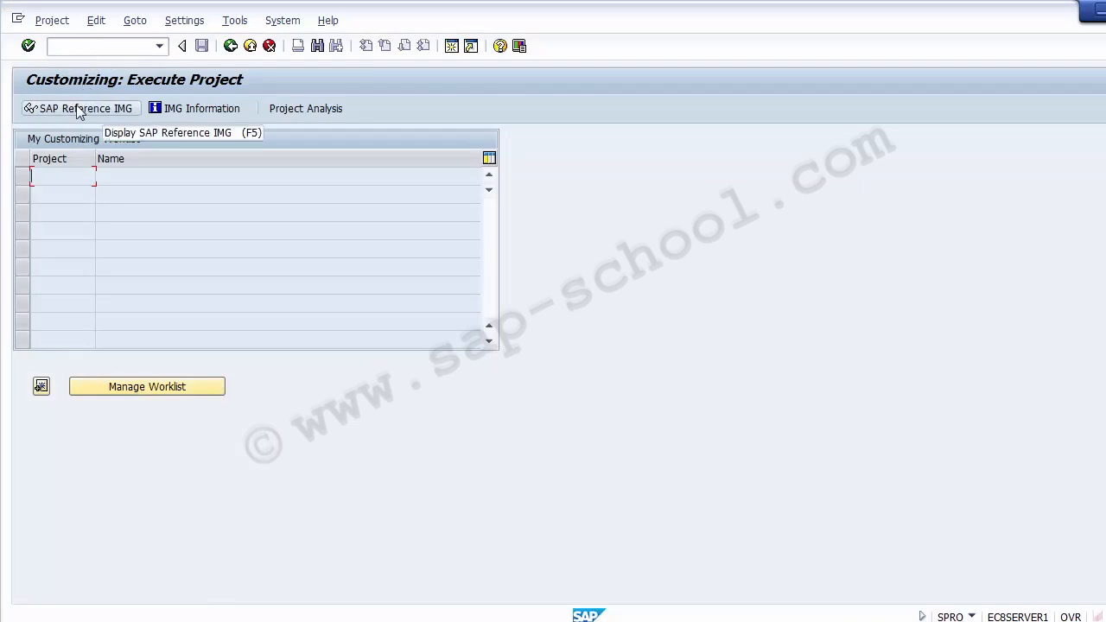
click(77, 110)
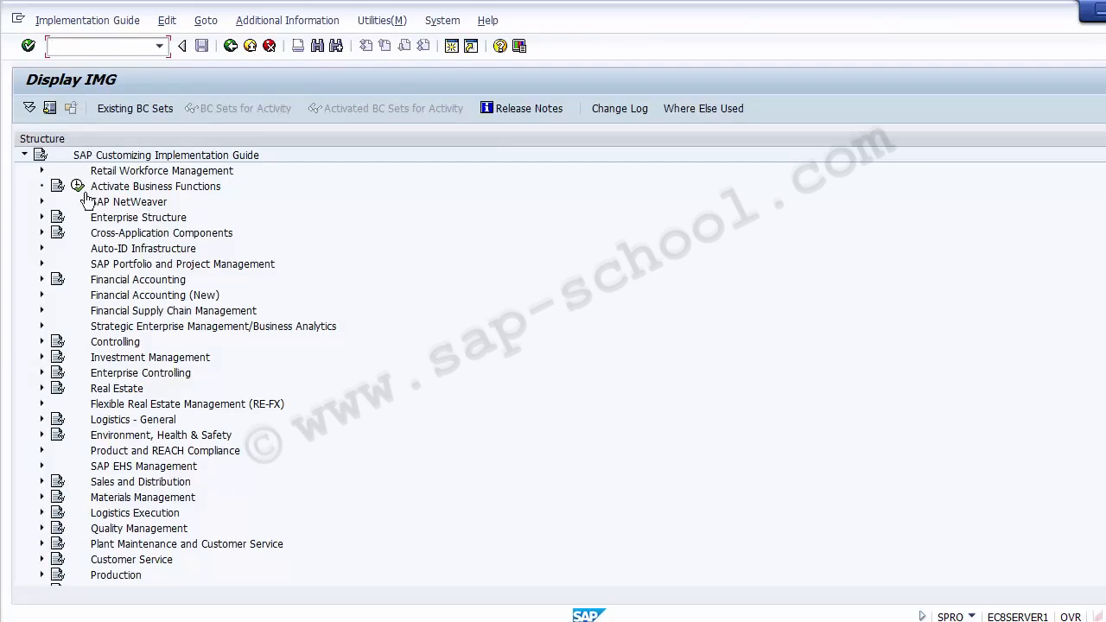
Expand Controlling, Cost Element Accounting and Reconciliation Ledger in the implementation guide, checking the menu path on the PowerPoint slide
click(104, 344)
click(42, 343)
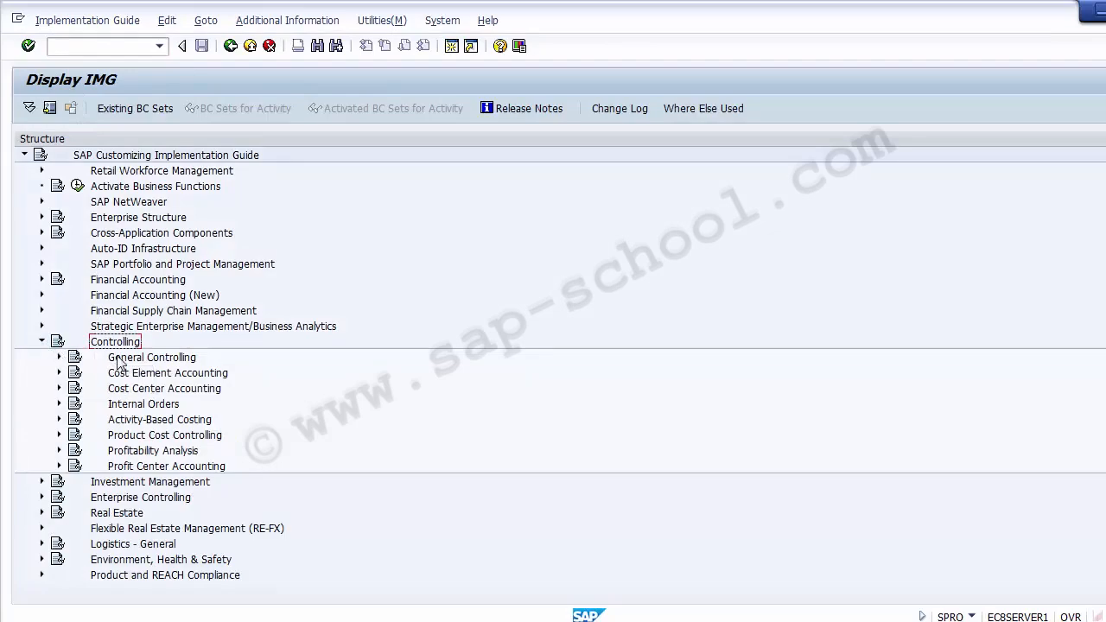
key(alt+Tab)
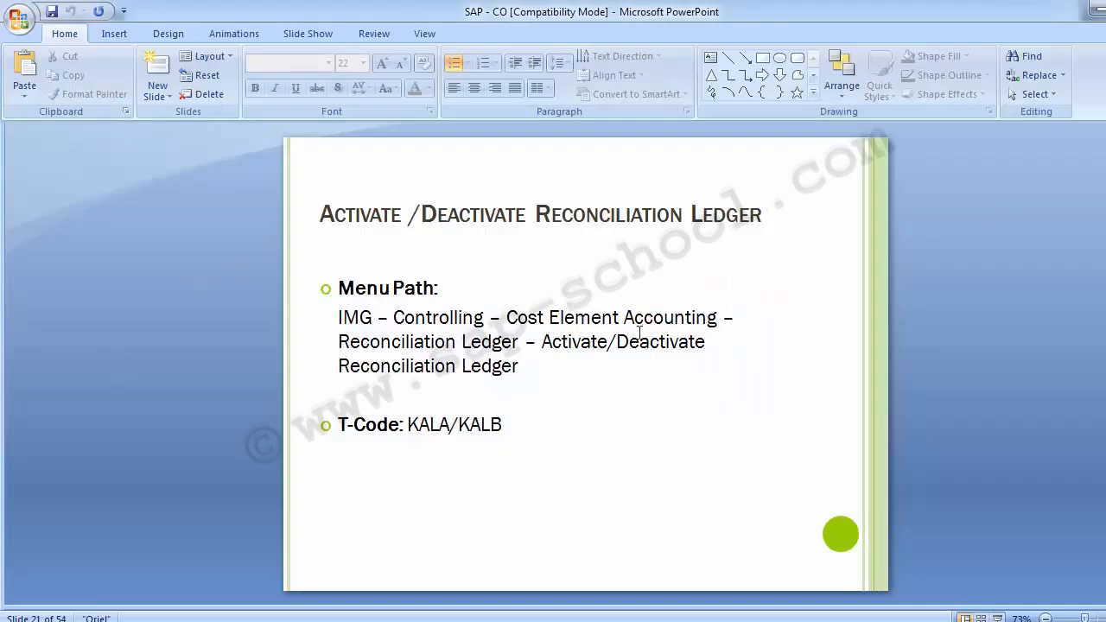
key(alt+Tab)
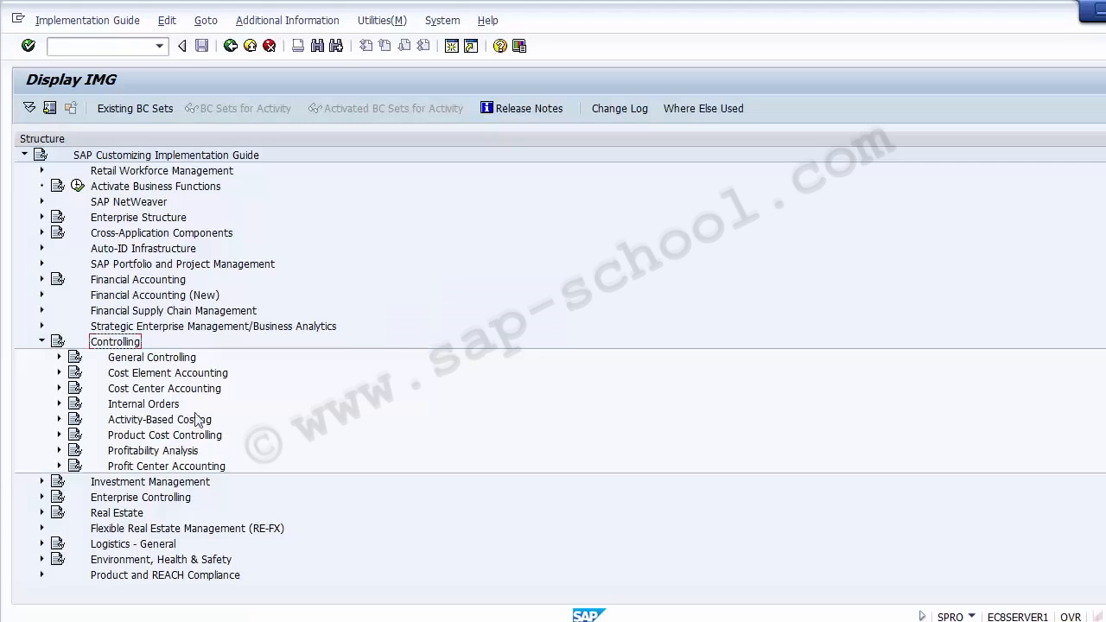
click(126, 373)
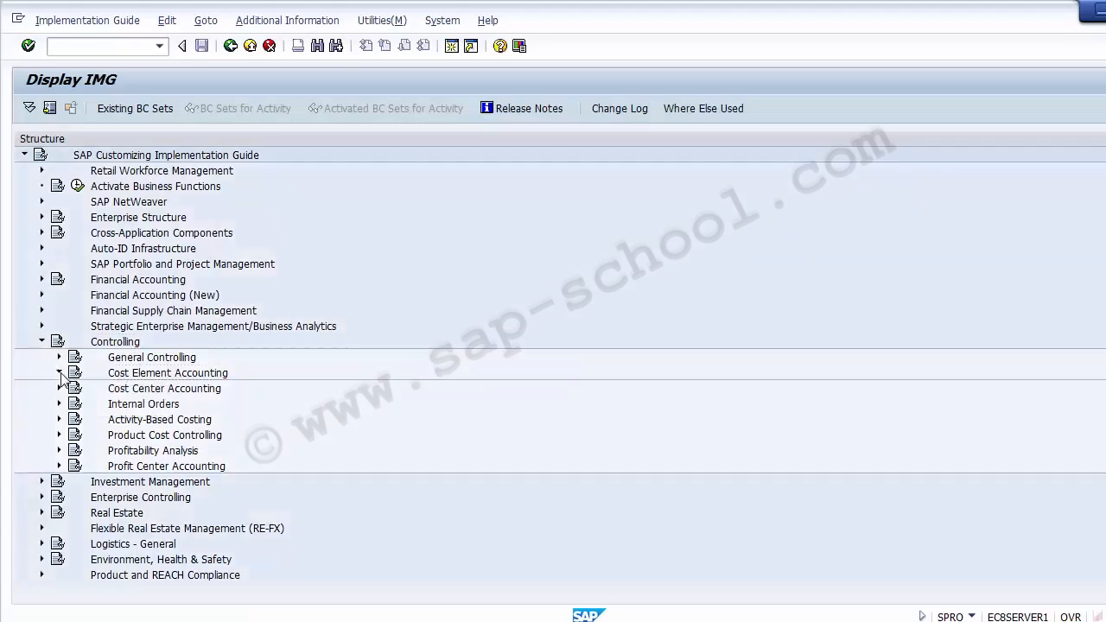
click(59, 372)
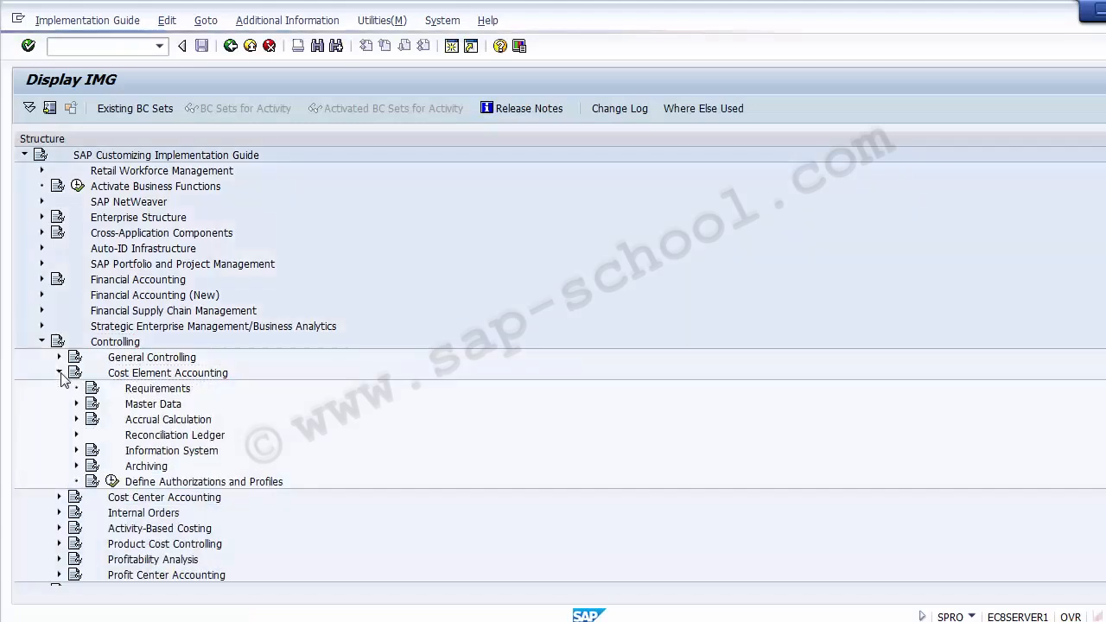
click(128, 435)
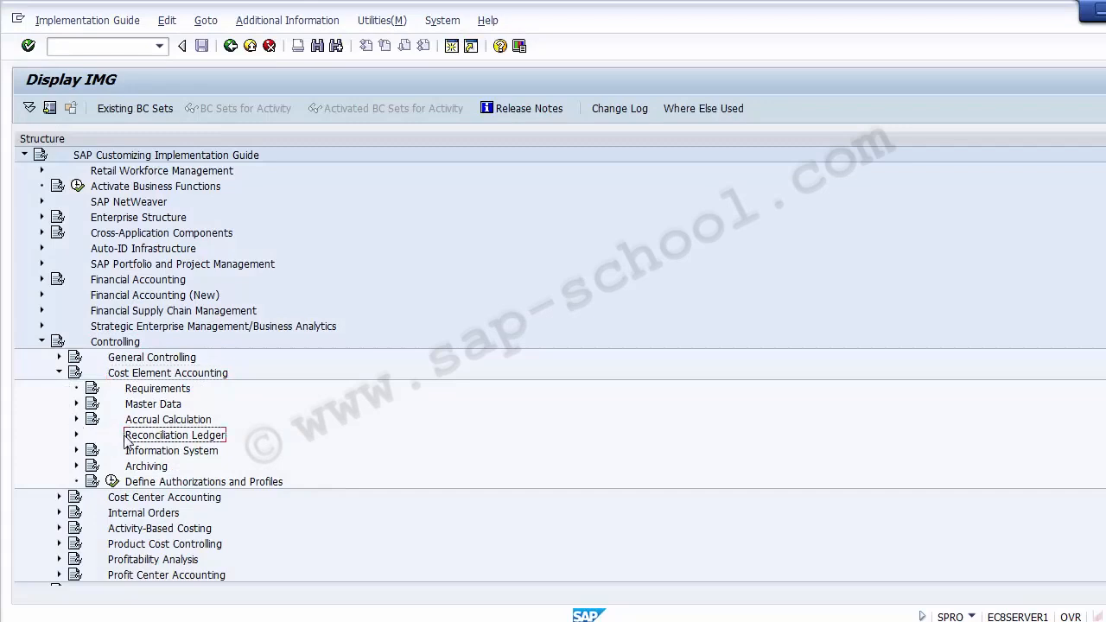
click(76, 436)
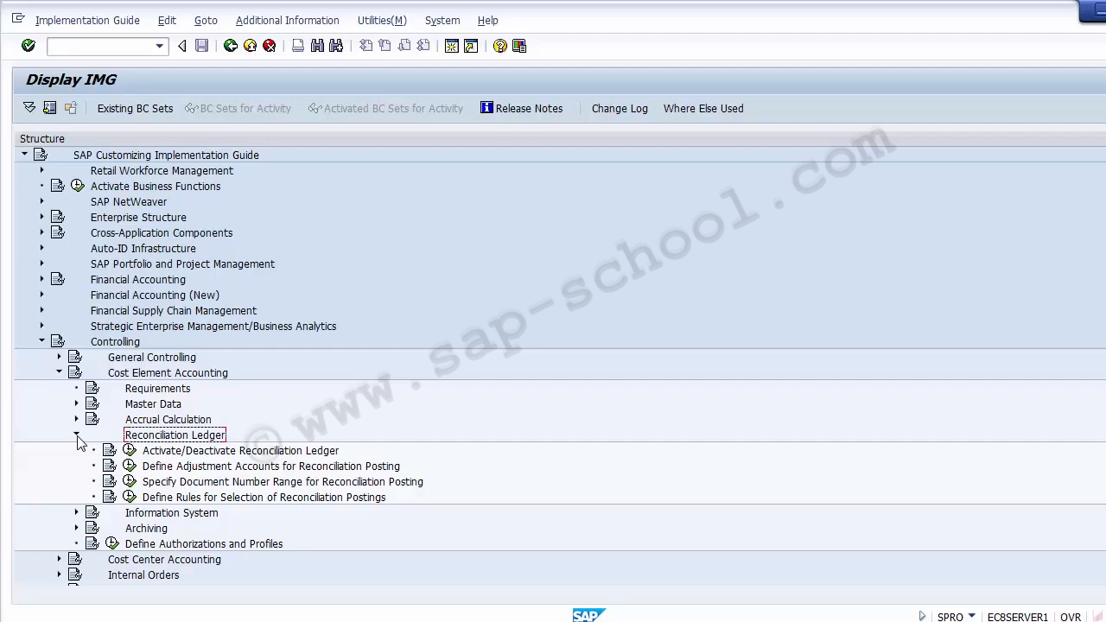
Open the Activate Reconciliation Ledger activity from the Activate/Deactivate Reconciliation Ledger entry
click(270, 451)
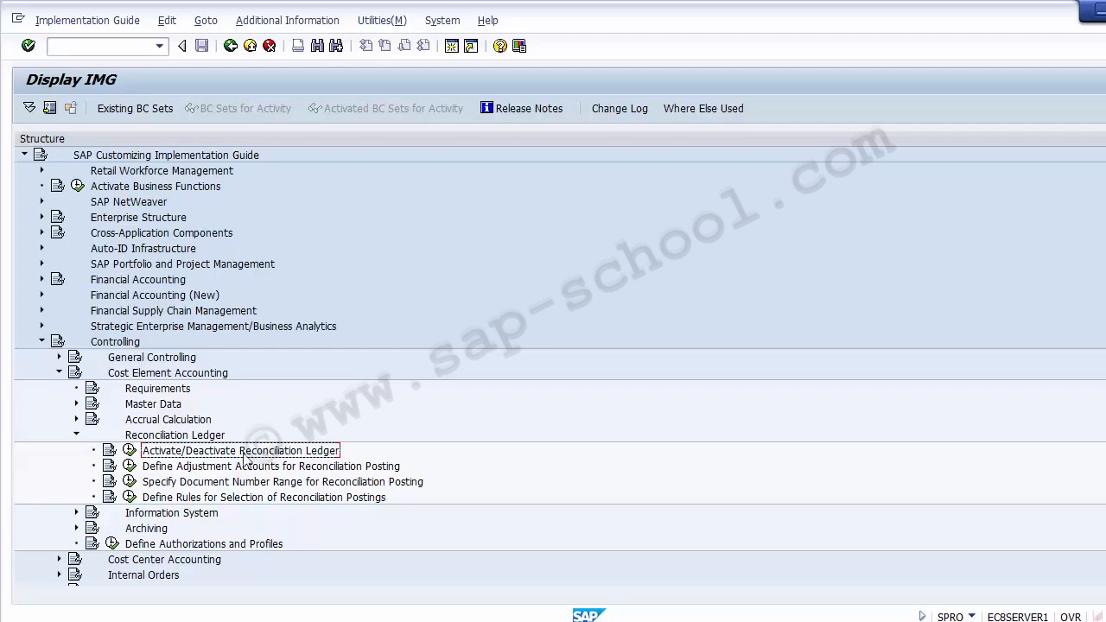
click(128, 451)
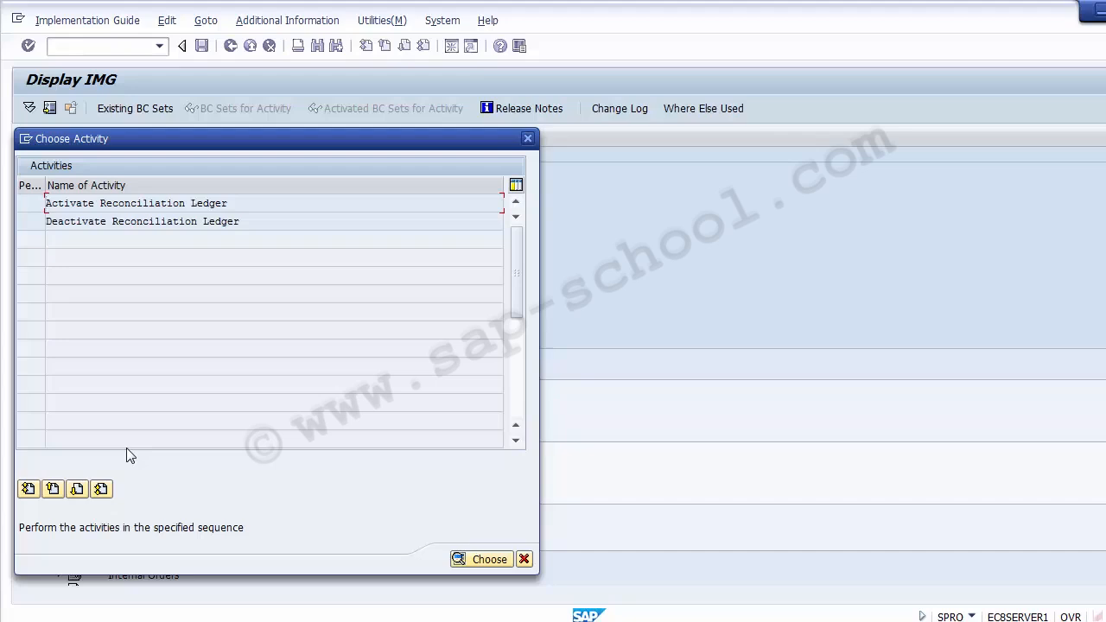
click(112, 205)
double_click(155, 203)
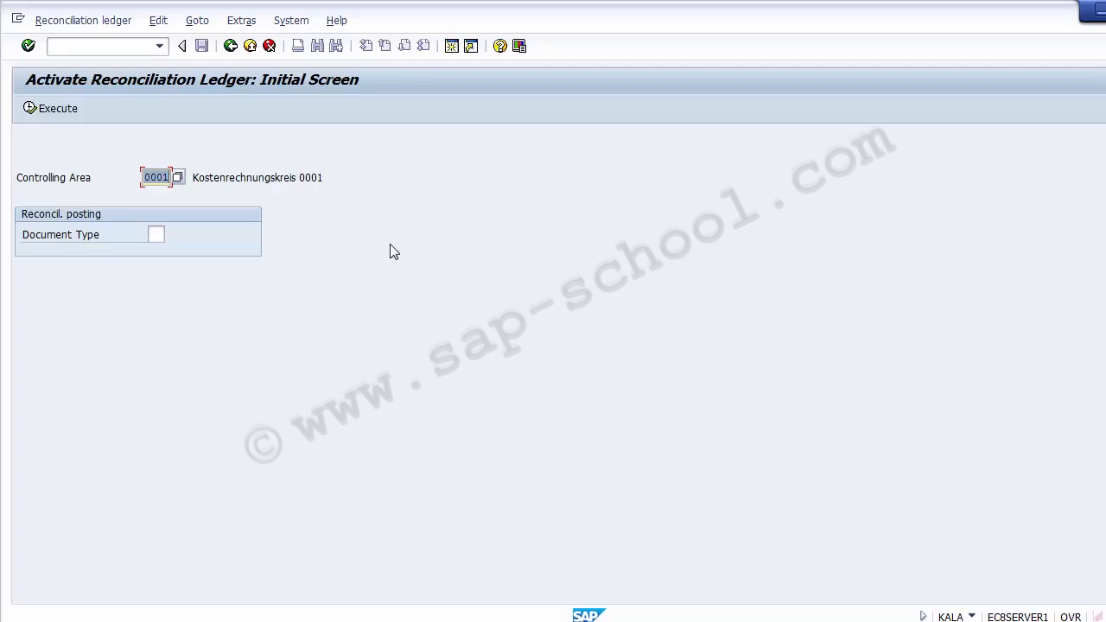
Set the controlling area for the ledger activation to Z100
key(Delete)
text(Z100)
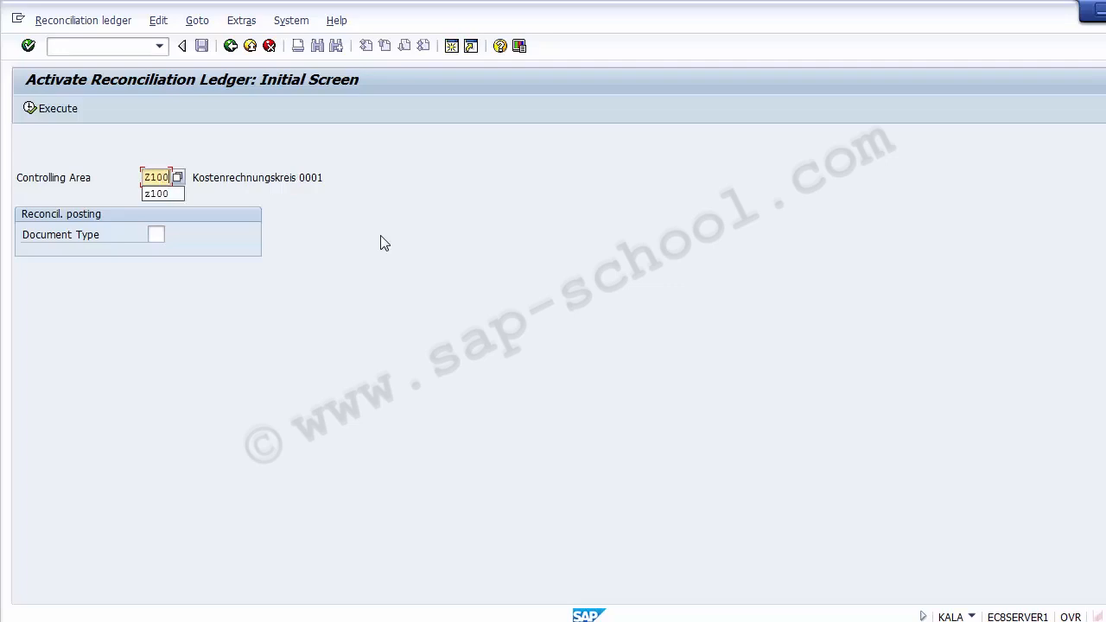
click(381, 236)
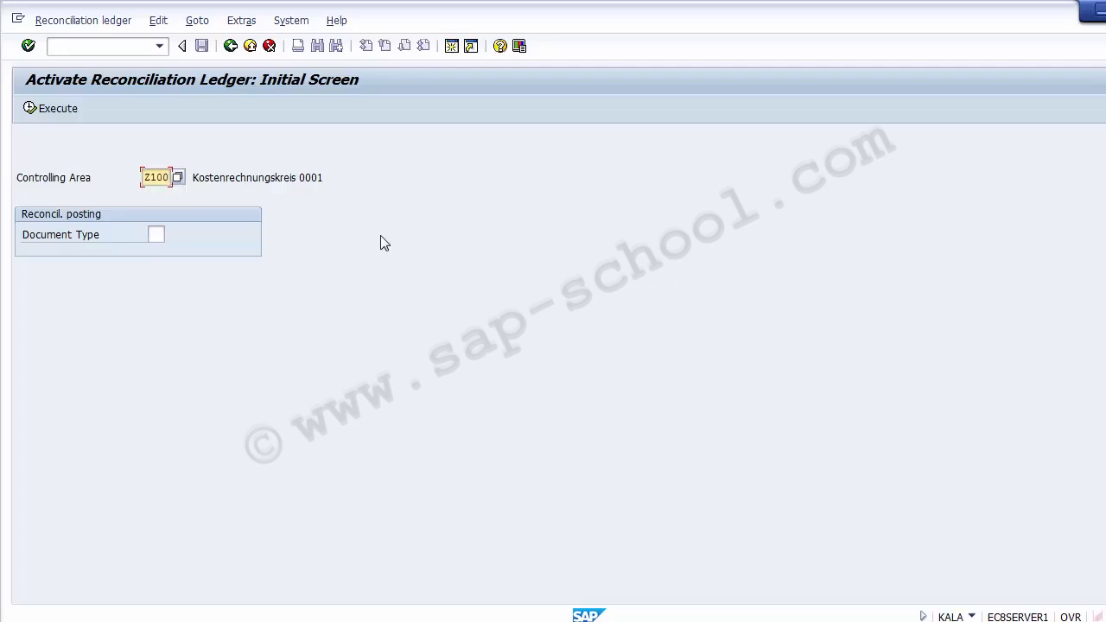
Choose SA (G/L account document) from the value list as the document type for reconciliation postings
click(156, 234)
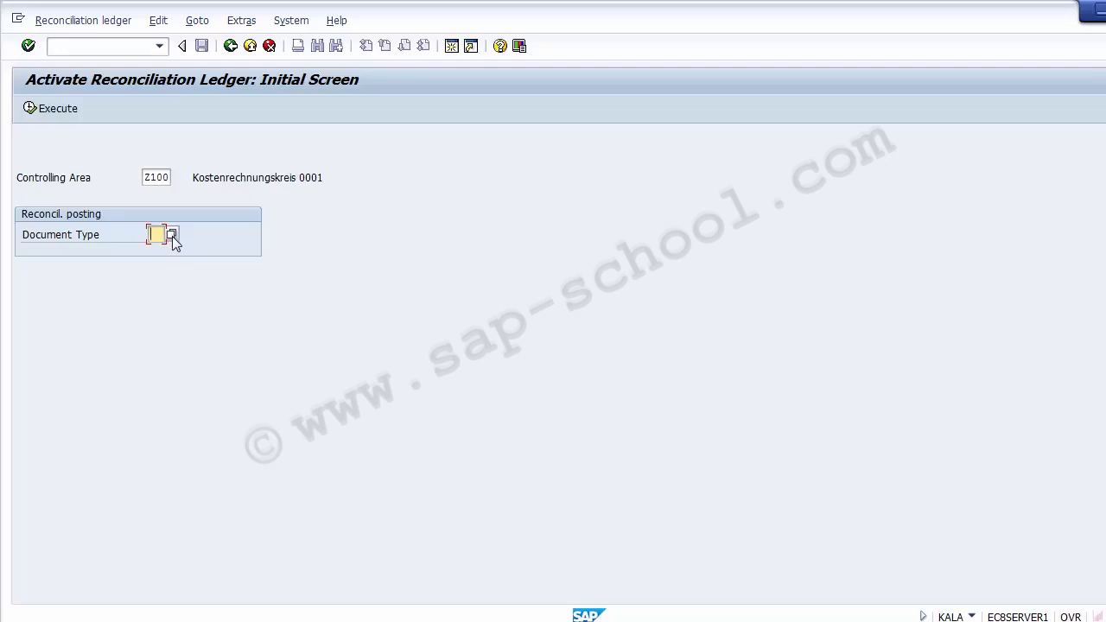
click(172, 235)
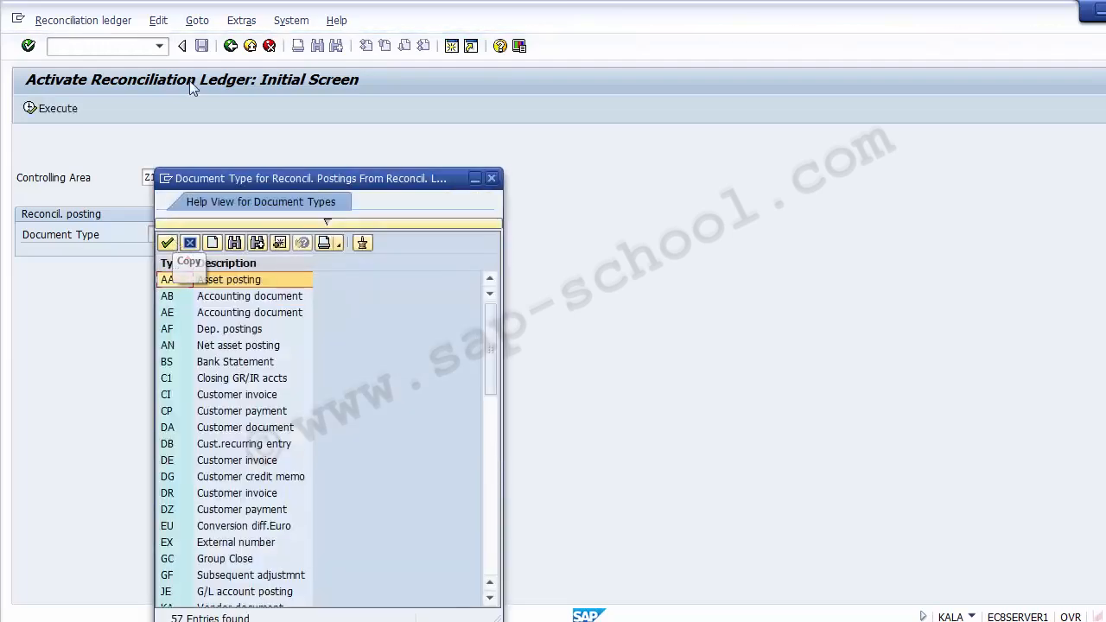
drag(261, 183, 219, 89)
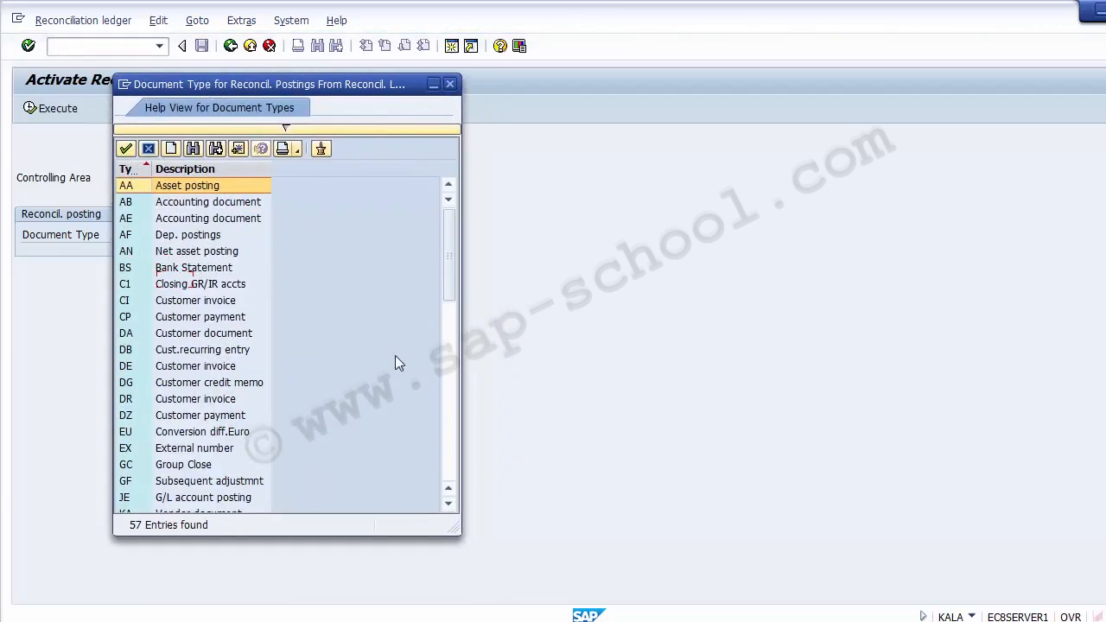
drag(449, 273, 450, 422)
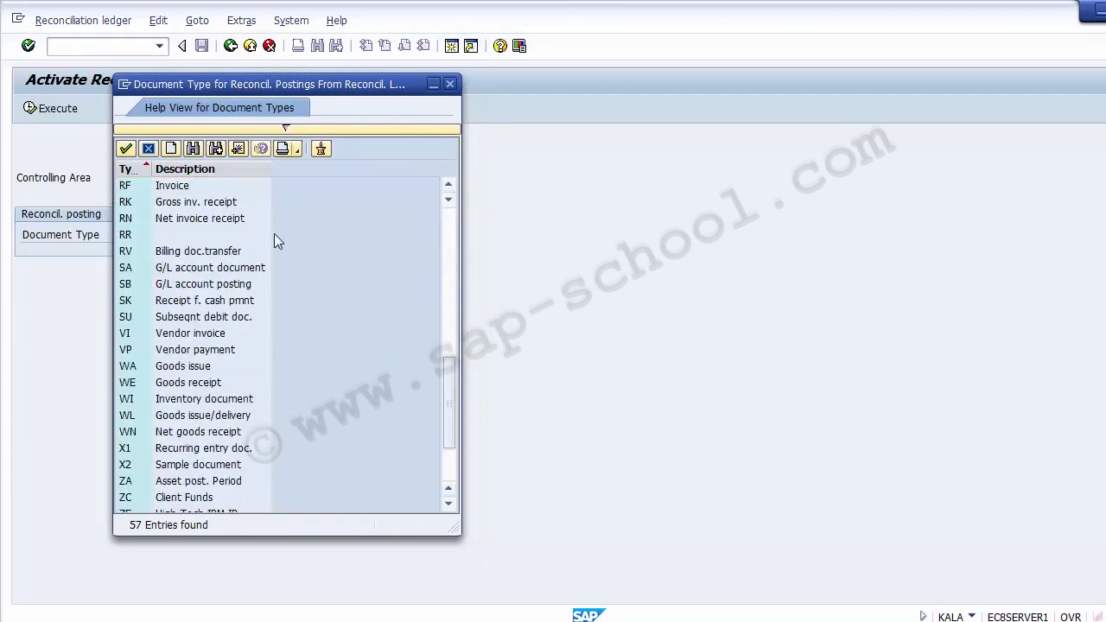
click(206, 271)
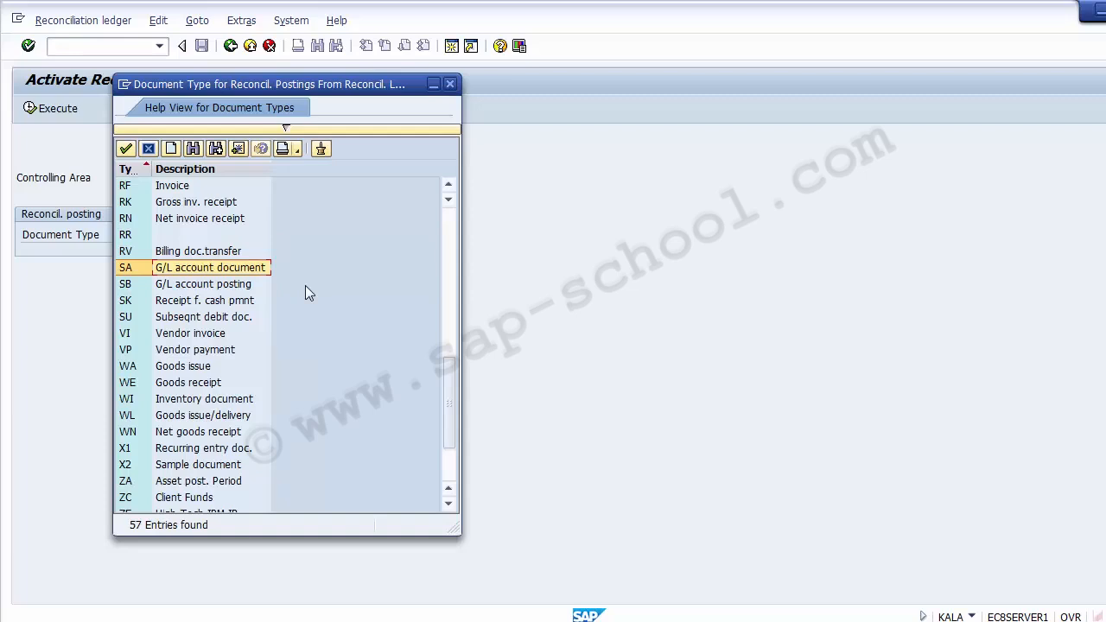
double_click(245, 273)
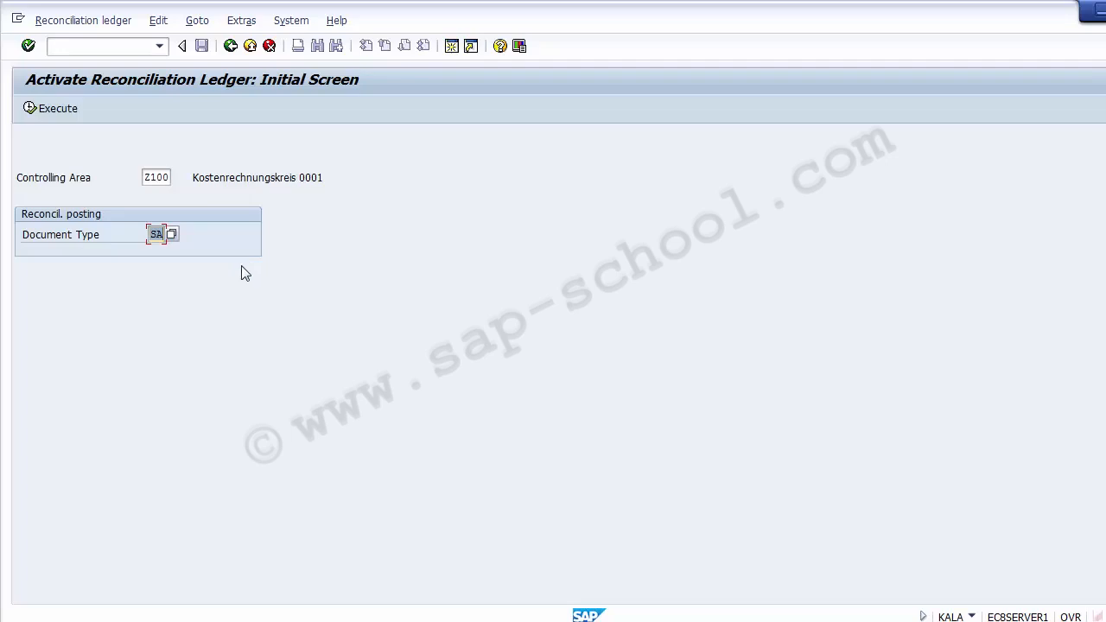
Try to execute the reconciliation ledger activation for controlling area Z100, and return to the implementation guide structure
click(159, 176)
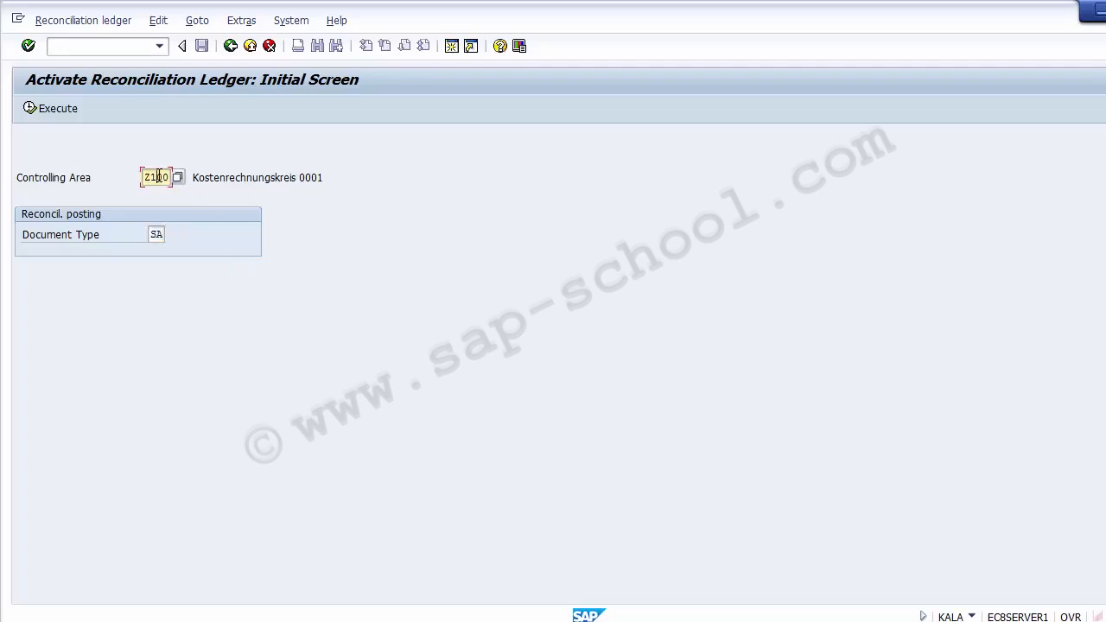
click(160, 236)
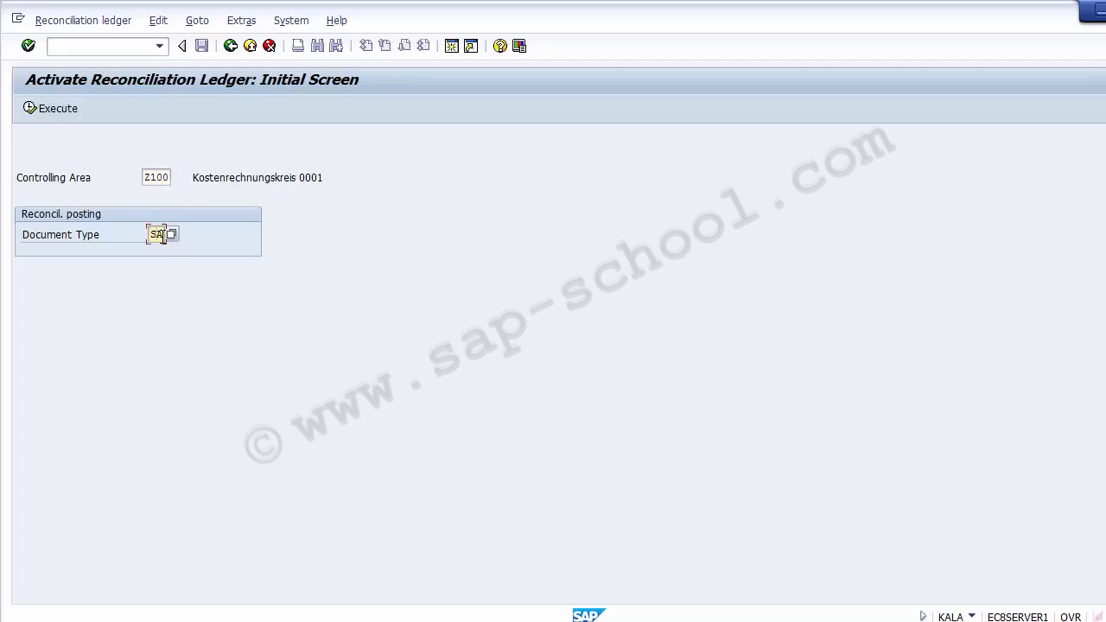
click(53, 110)
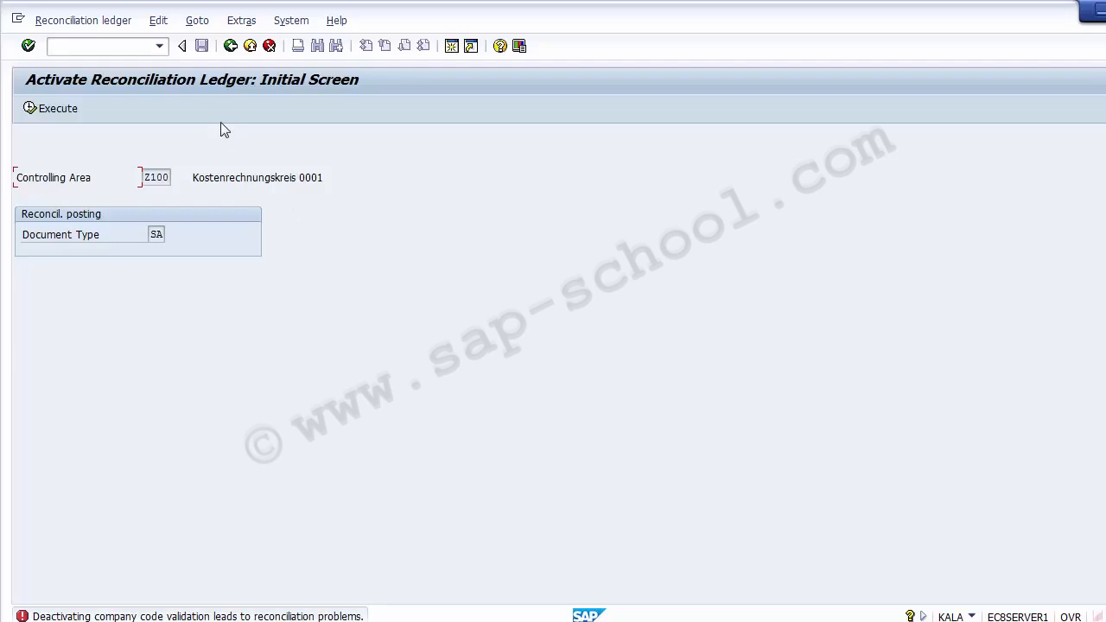
key(Return)
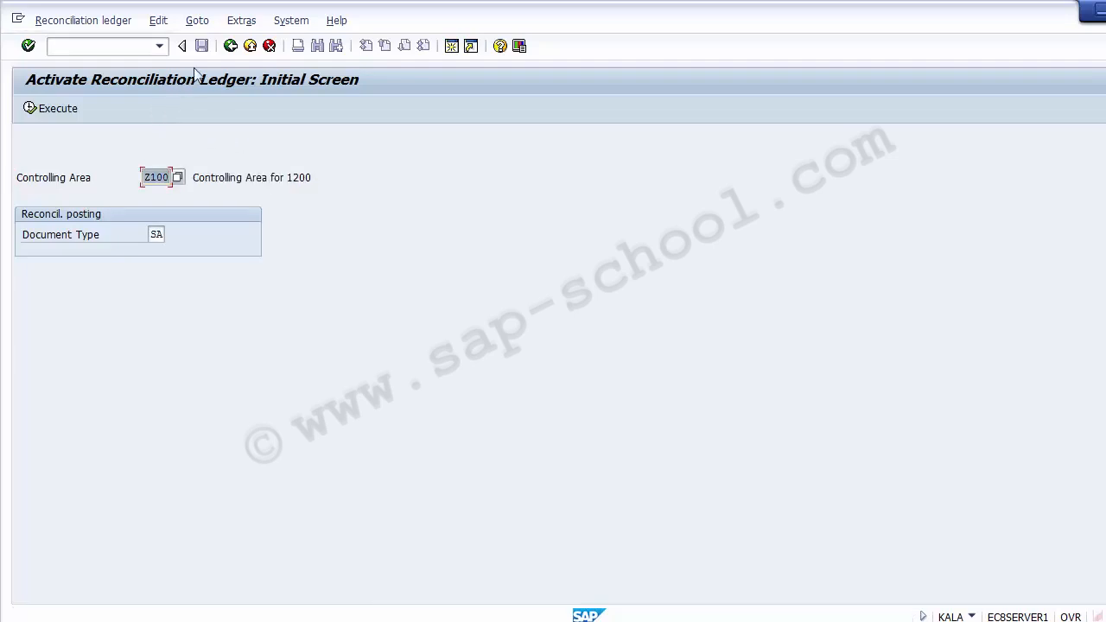
click(231, 46)
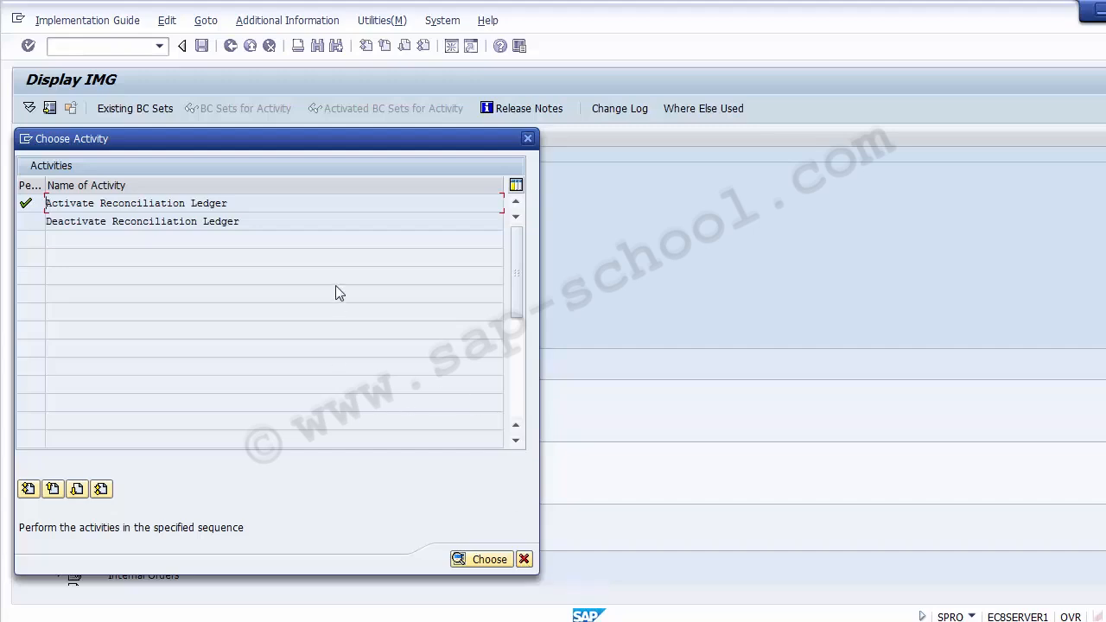
click(524, 560)
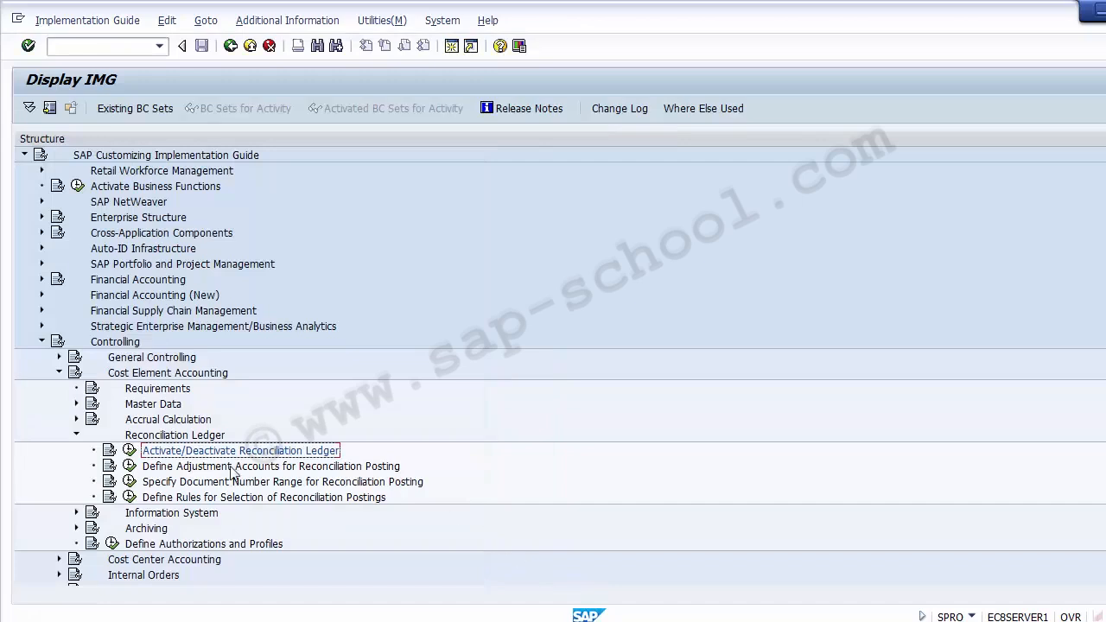
Open the Maintain Controlling Area activity under General Controlling, Organization in the implementation guide
click(59, 373)
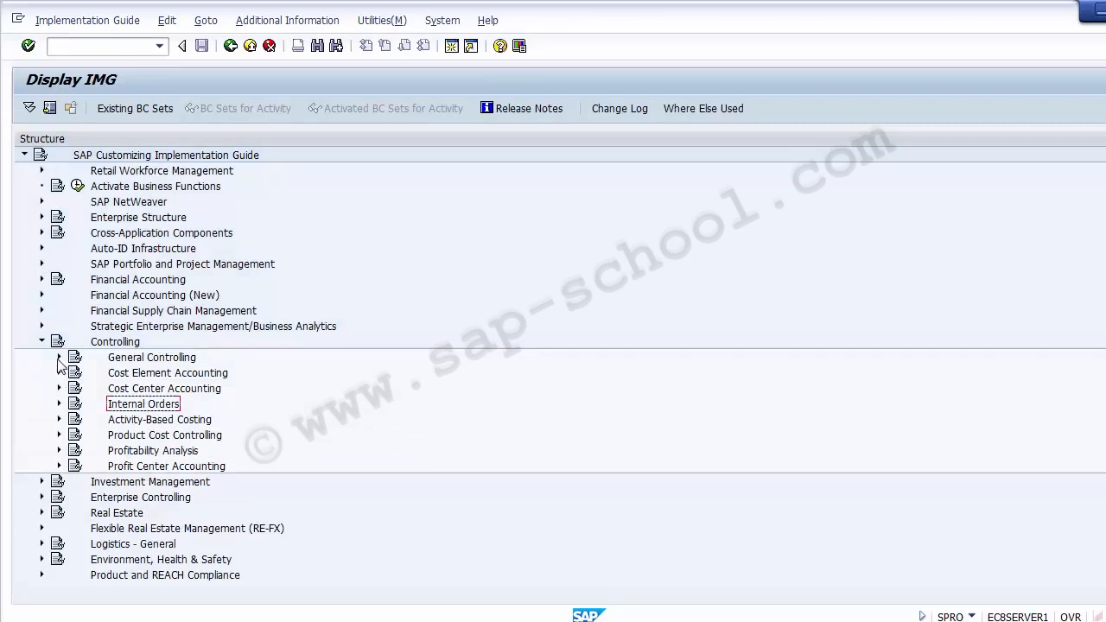
click(115, 342)
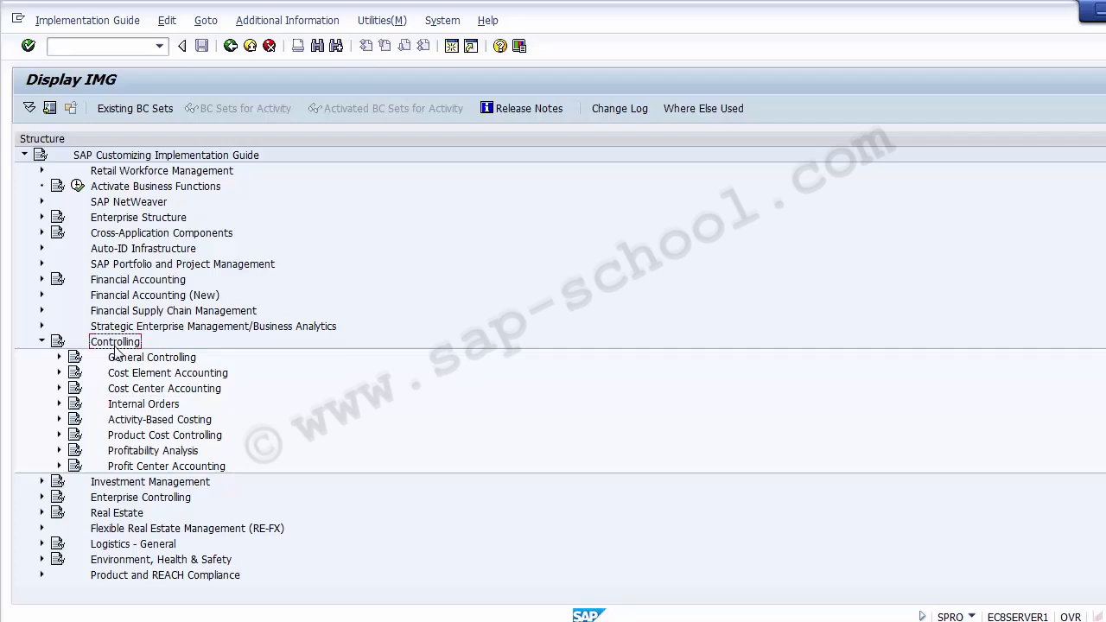
click(119, 360)
click(60, 357)
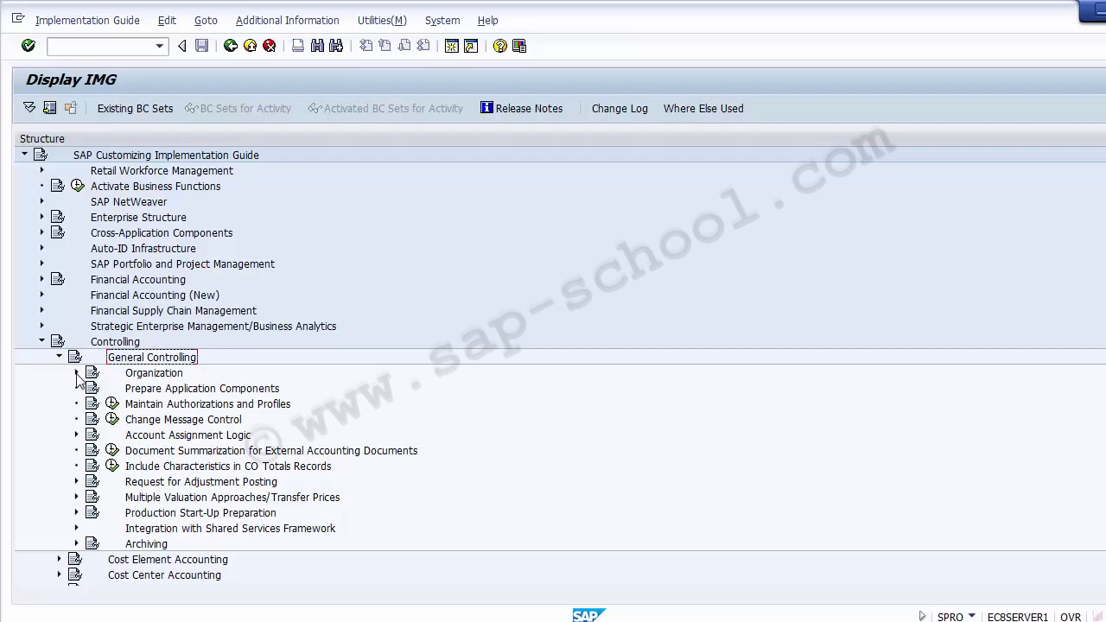
click(76, 373)
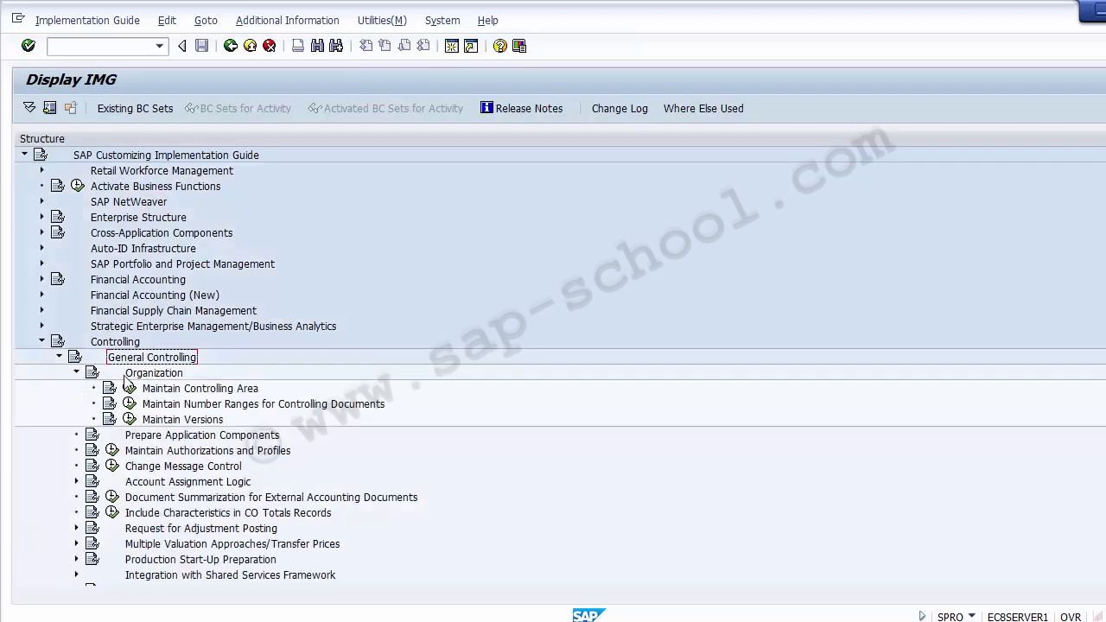
click(170, 395)
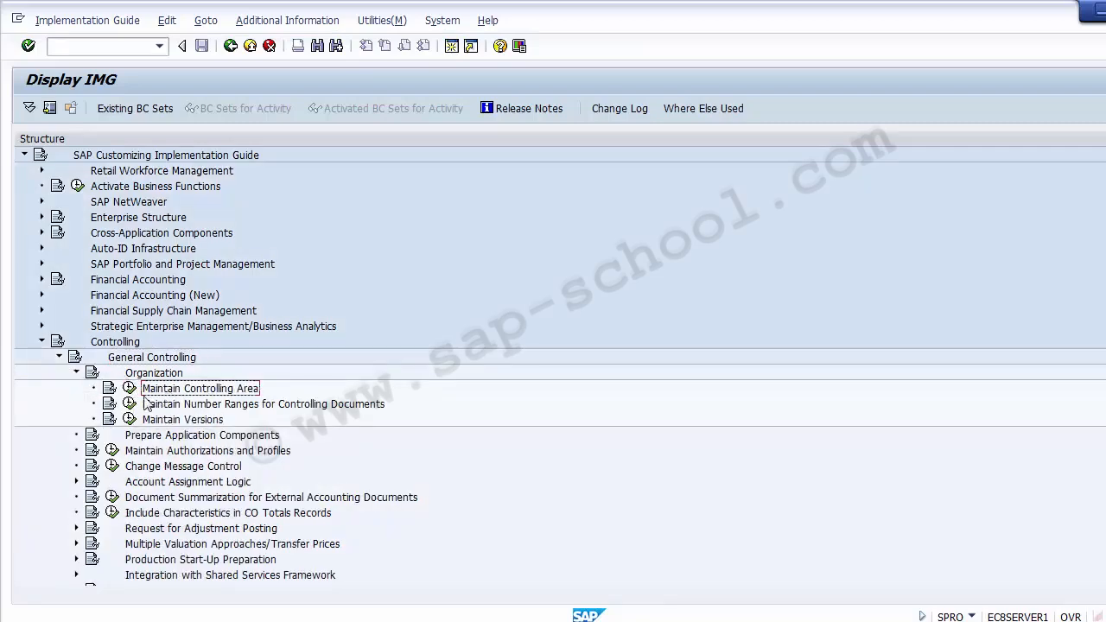
click(129, 388)
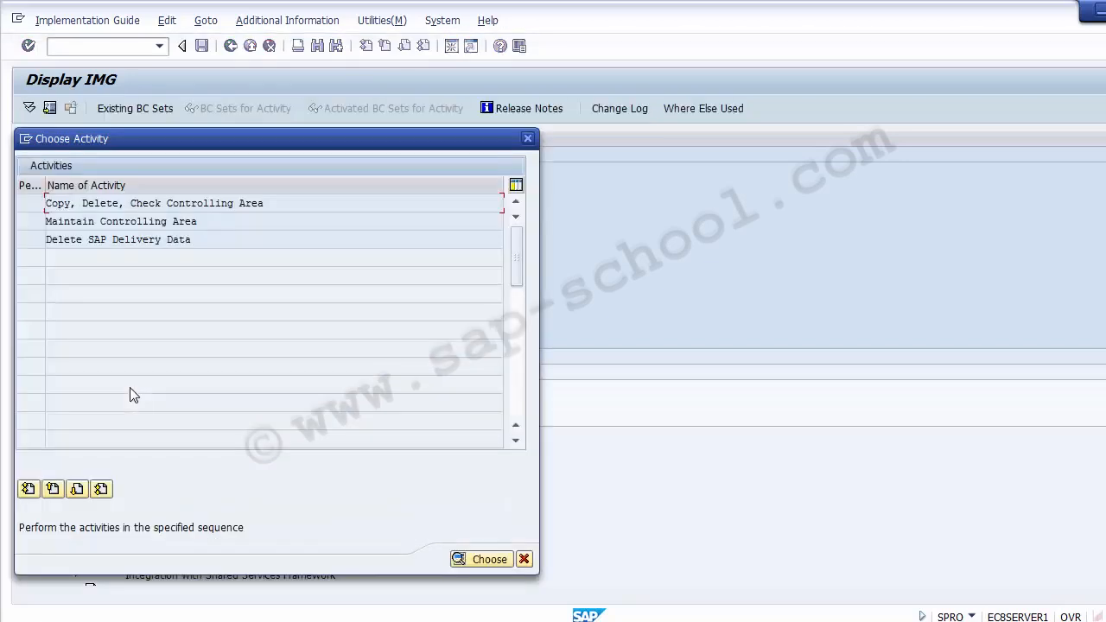
double_click(126, 221)
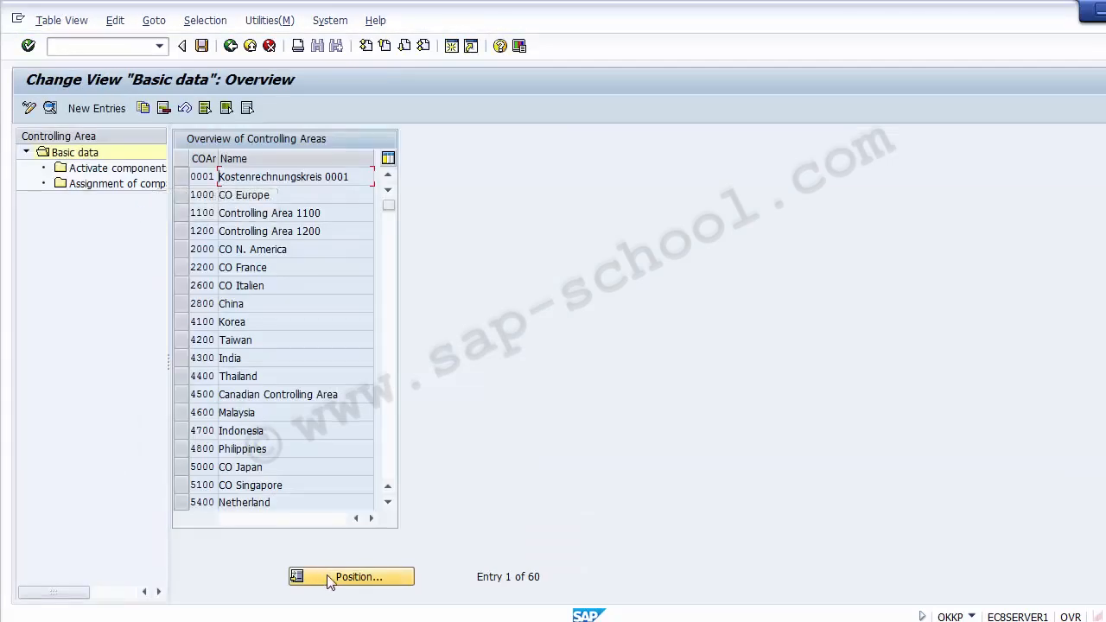
Position the controlling area overview on Z100 and open its basic data details
click(328, 578)
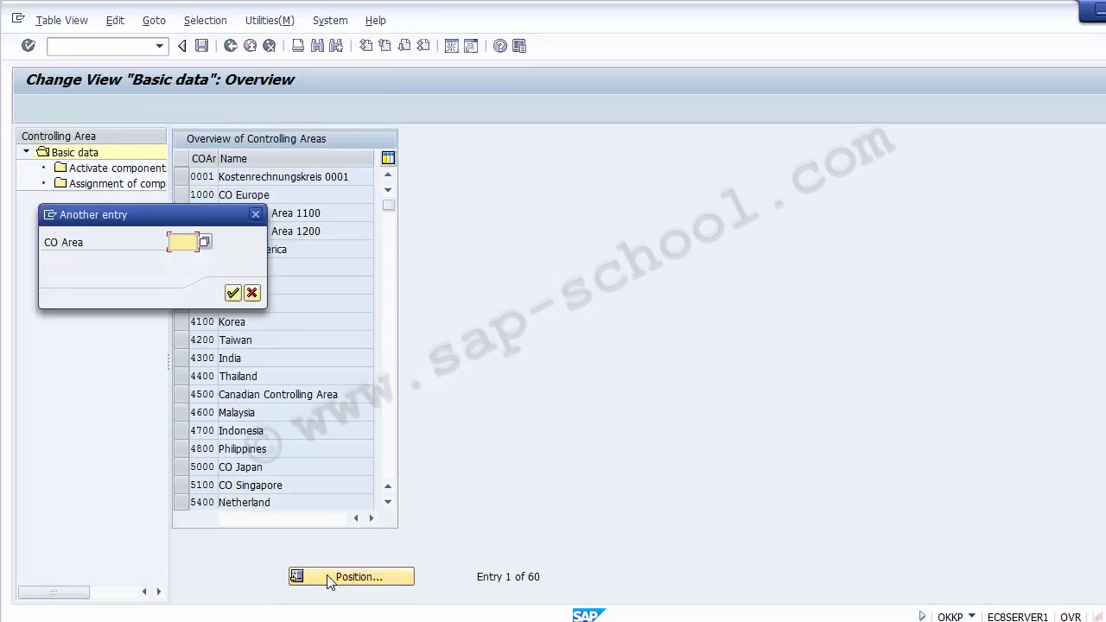
text(Z100)
key(Return)
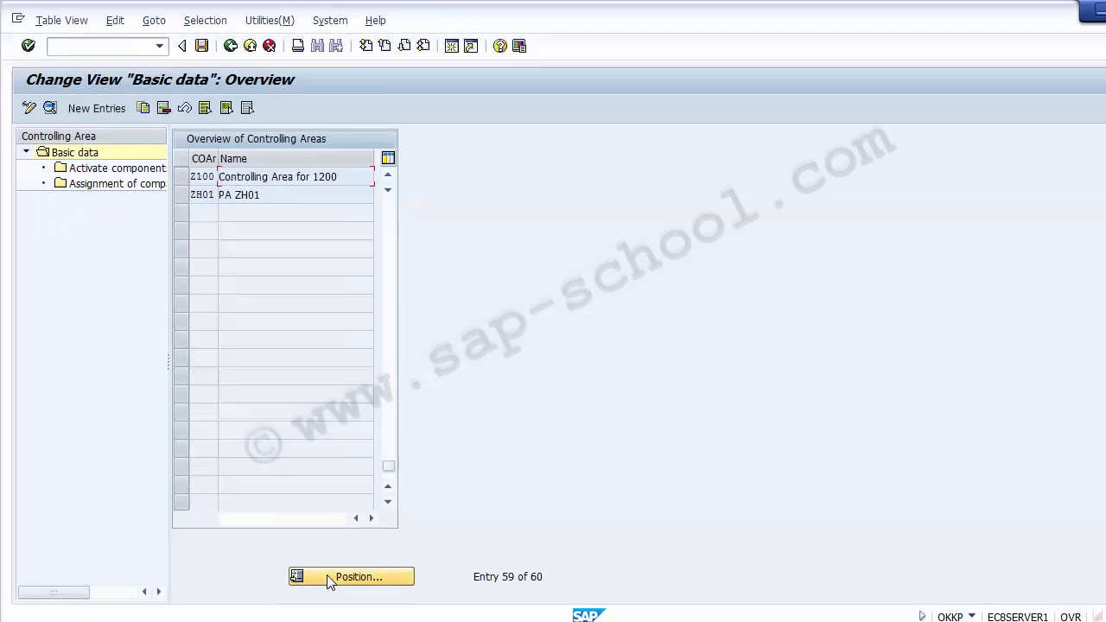
double_click(231, 177)
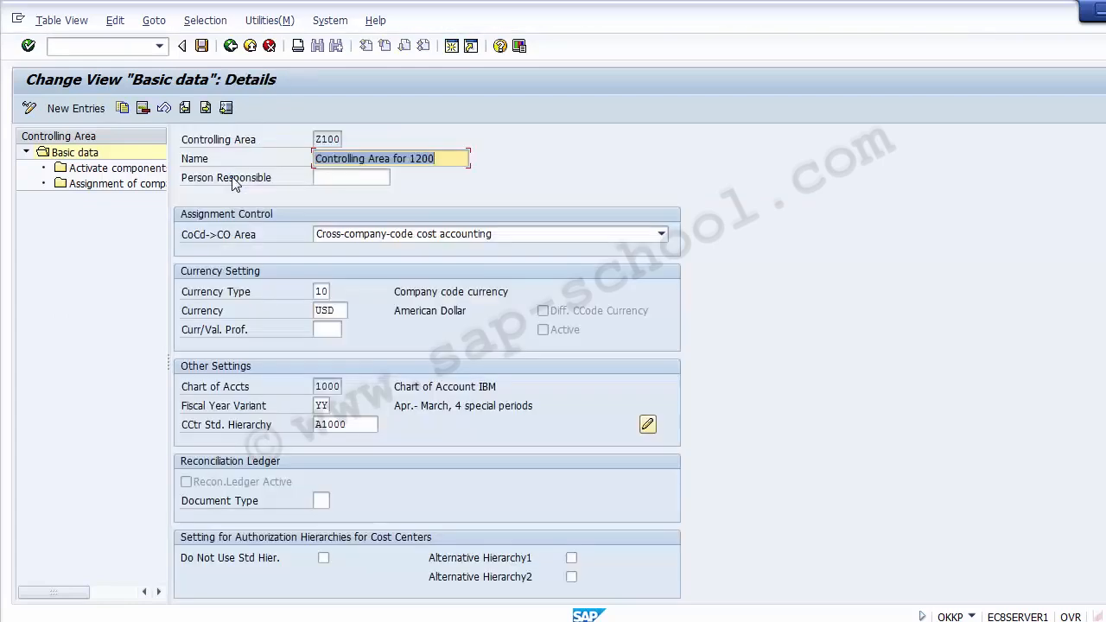
Set the reconciliation ledger document type of controlling area Z100 to SA and save it under the FICO Configurations customizing request
click(321, 501)
click(208, 485)
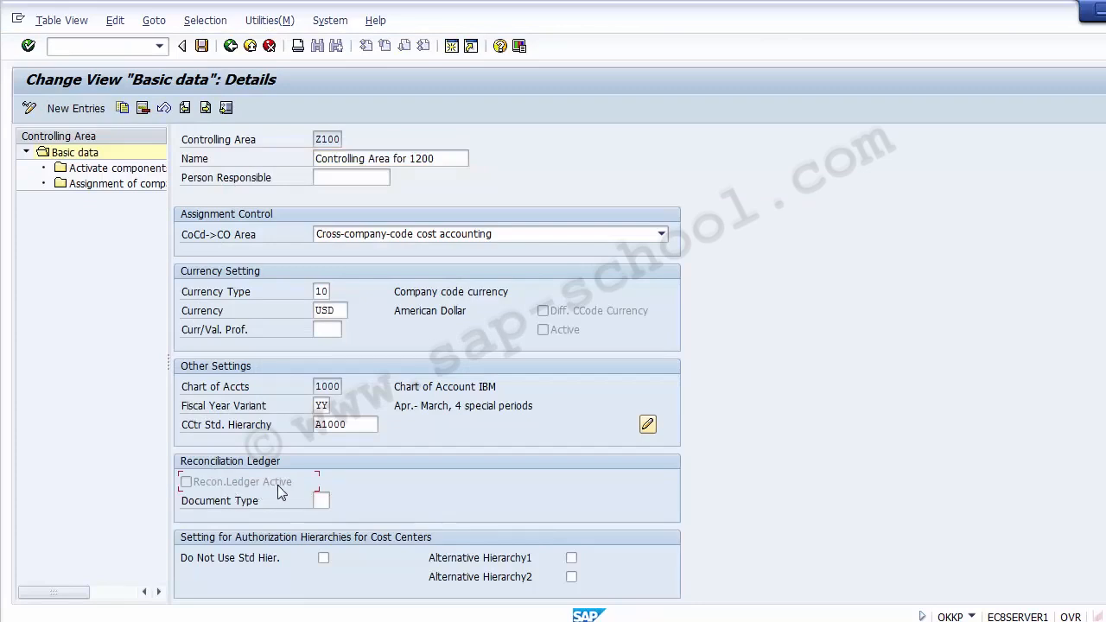
click(323, 503)
text(SA)
click(77, 397)
click(201, 46)
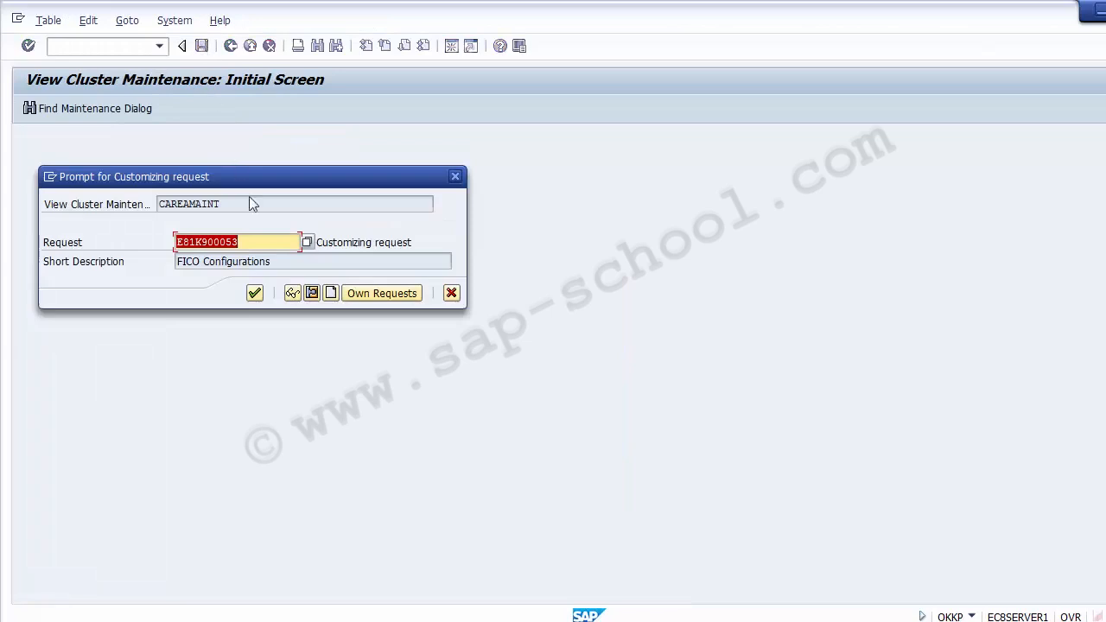
click(255, 295)
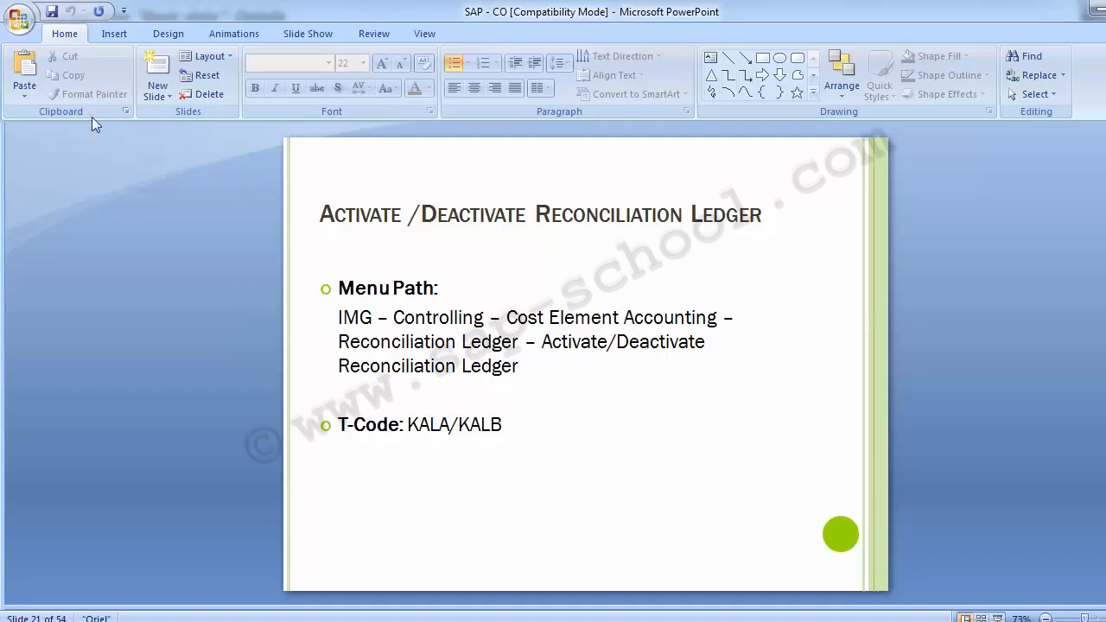
Read the PowerPoint slide on defining adjustment accounts for reconciliation posting, and switch back to SAP
scroll(126, 367, down, 1)
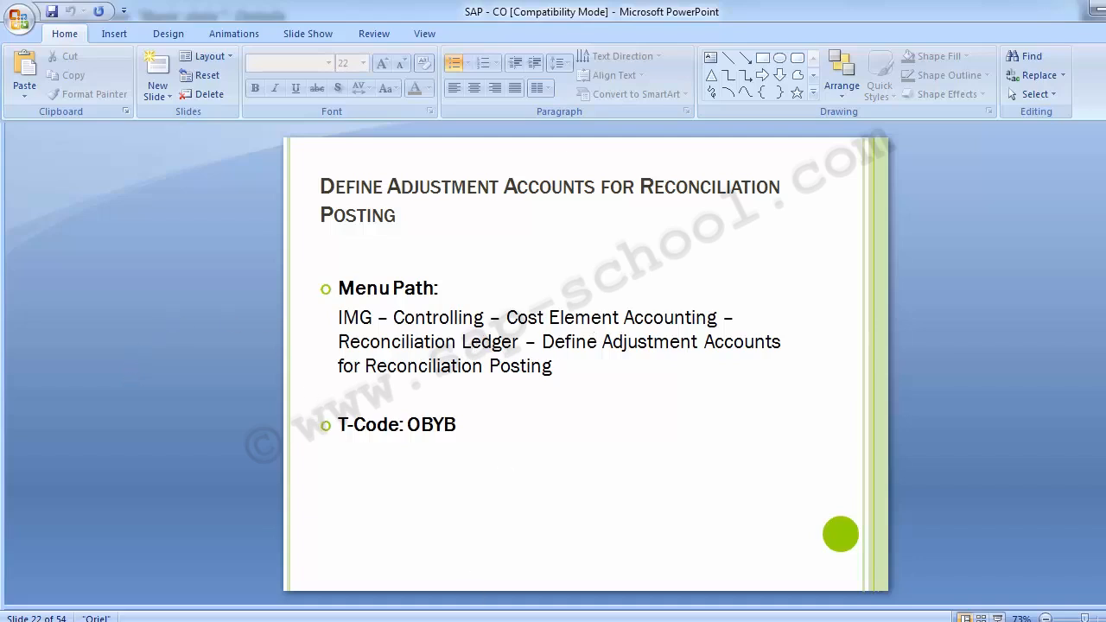
click(597, 557)
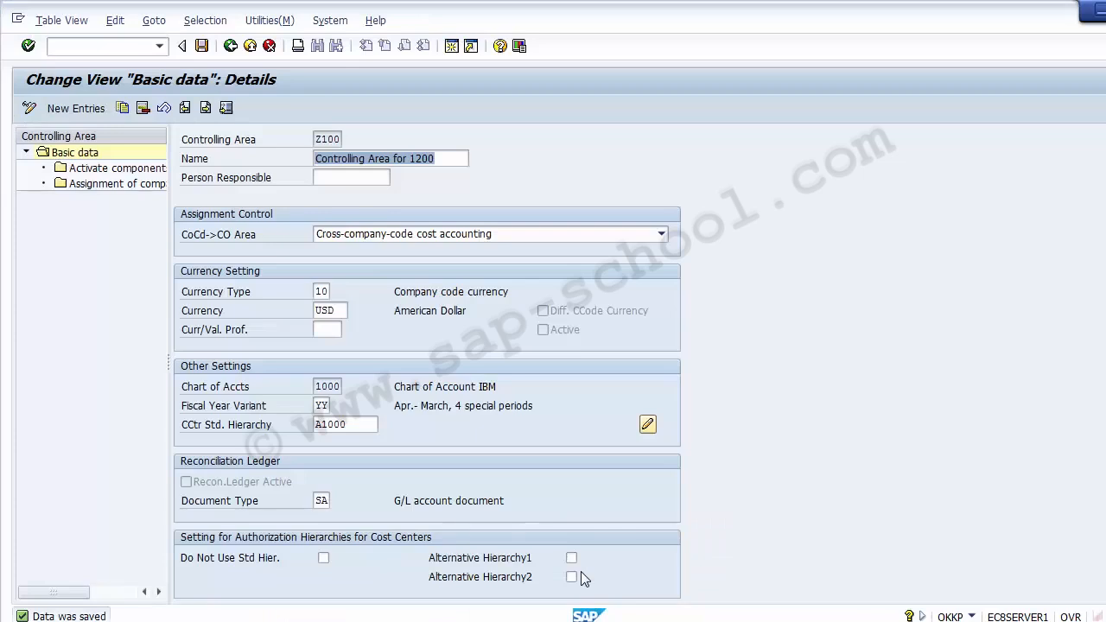
Leave the controlling area maintenance and return to the implementation guide structure
click(227, 44)
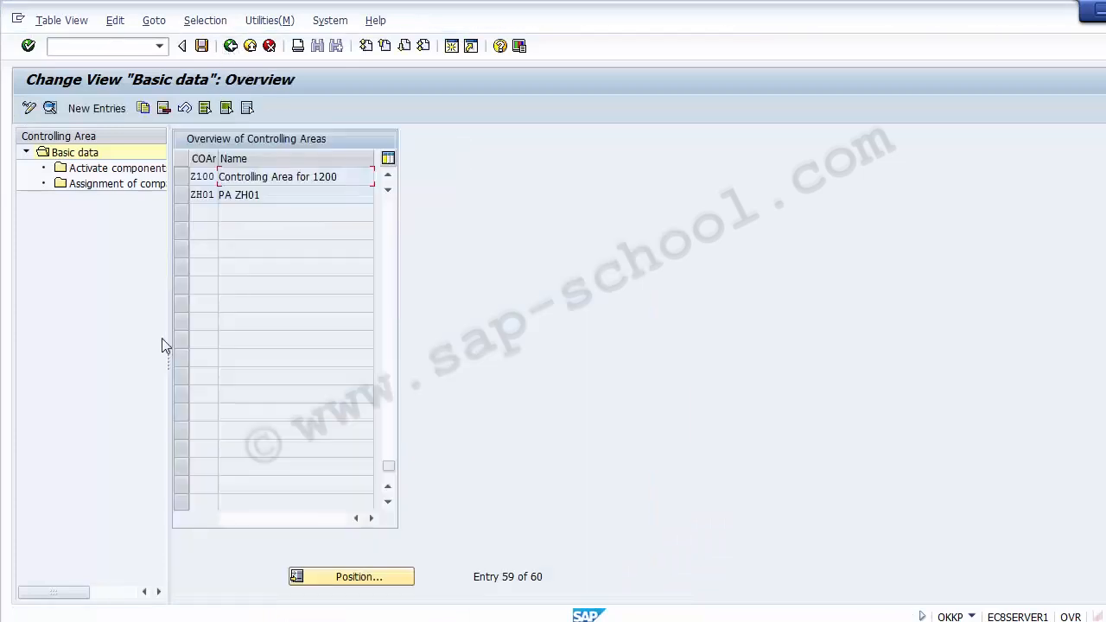
click(229, 45)
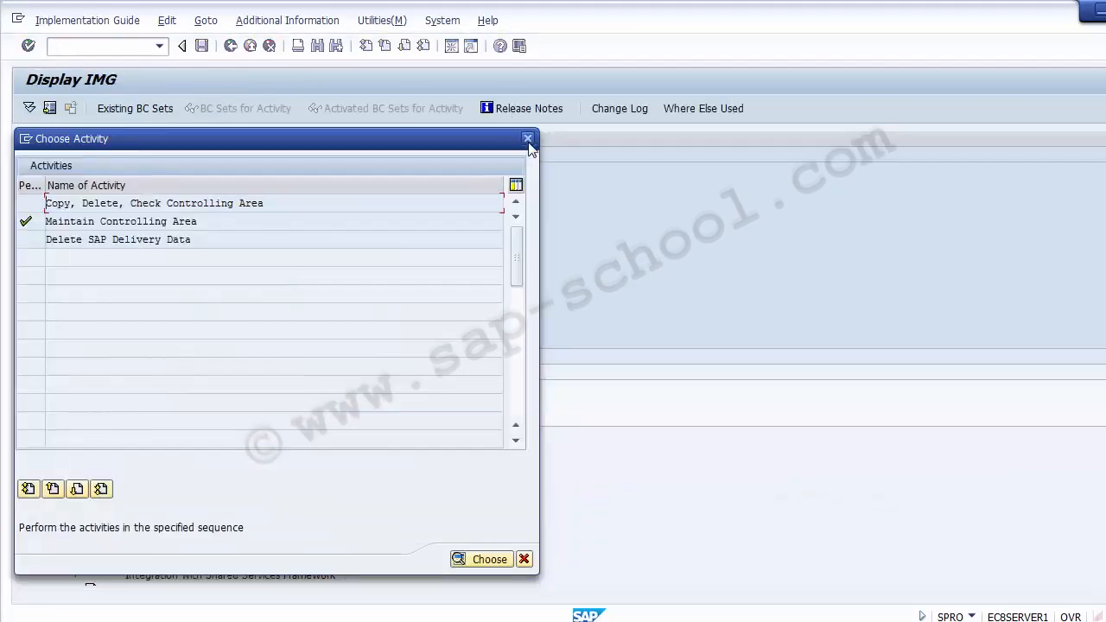
click(527, 138)
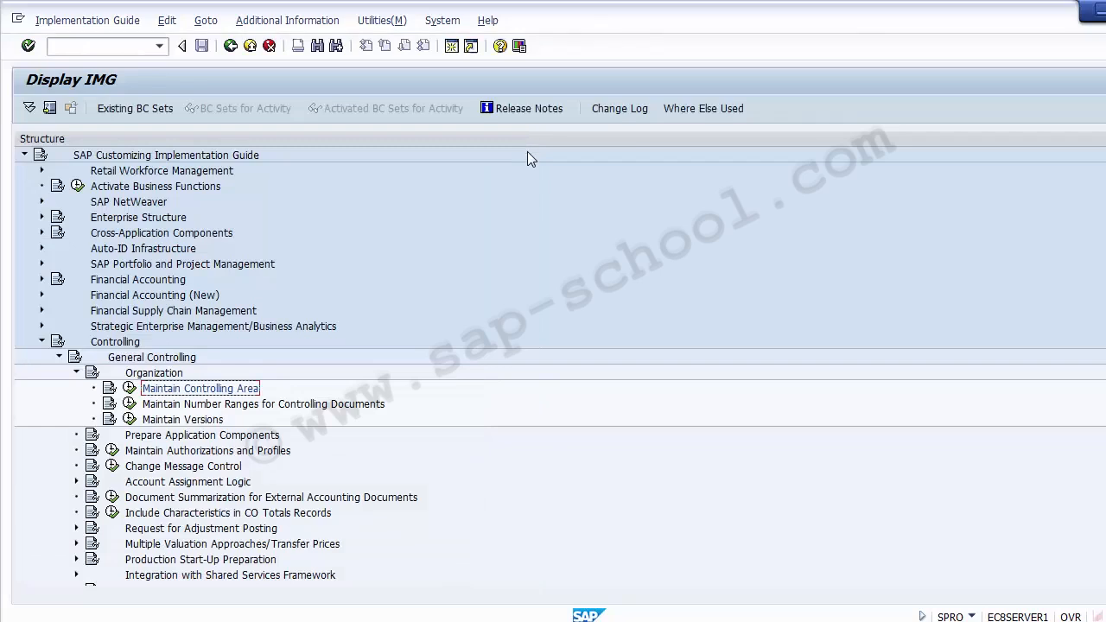
Collapse General Controlling and select Define Adjustment Accounts for Reconciliation Posting under Cost Element Accounting, Reconciliation Ledger
click(76, 373)
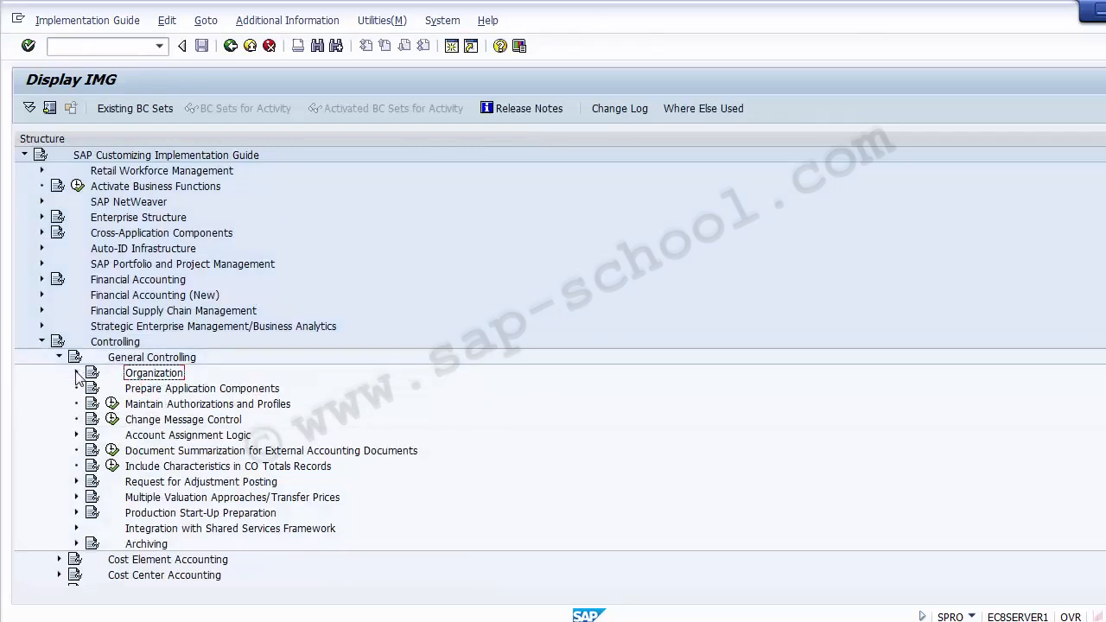
click(59, 357)
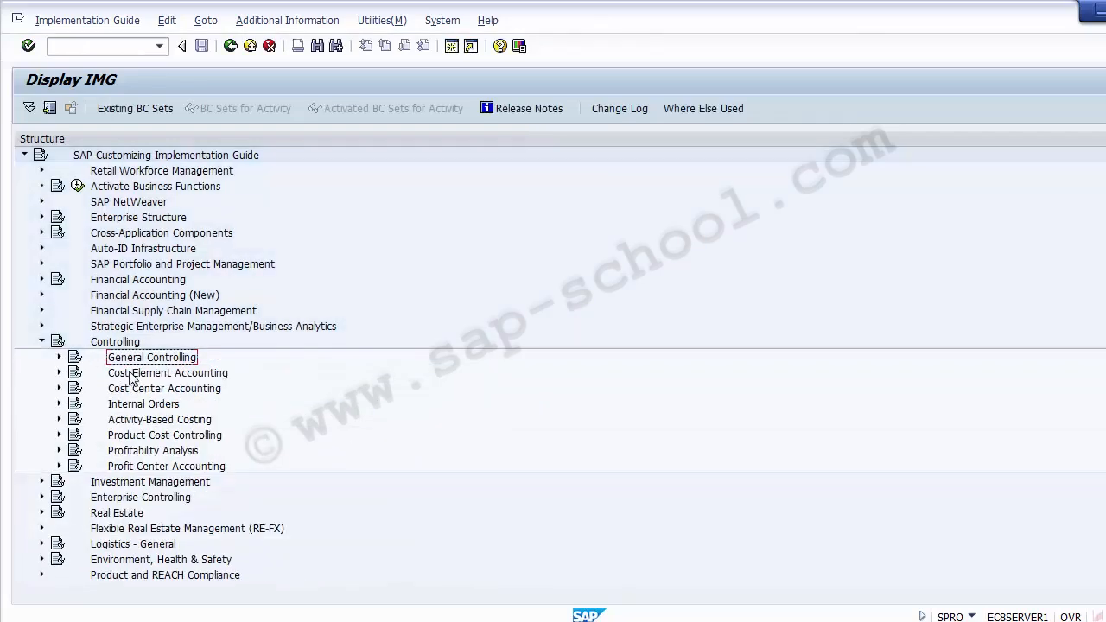
click(131, 374)
click(59, 372)
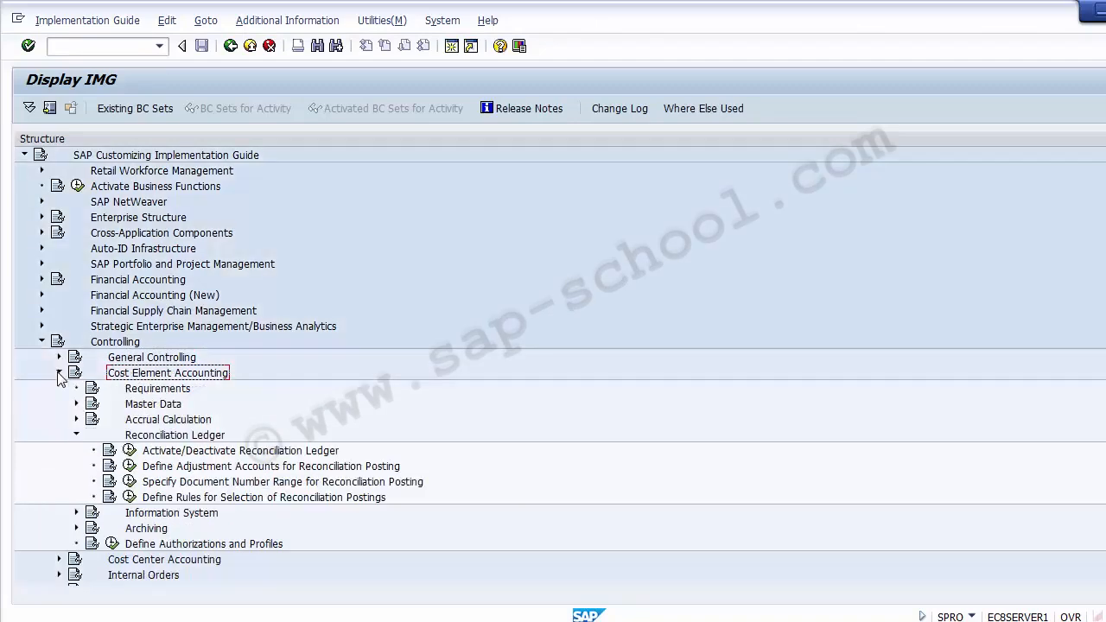
click(129, 436)
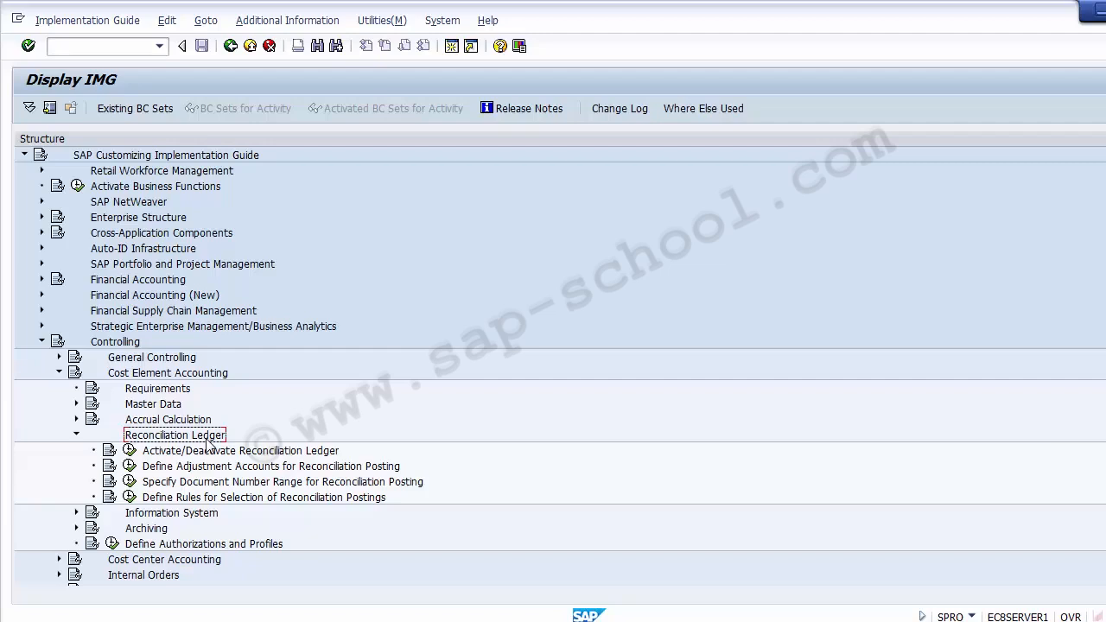
click(204, 468)
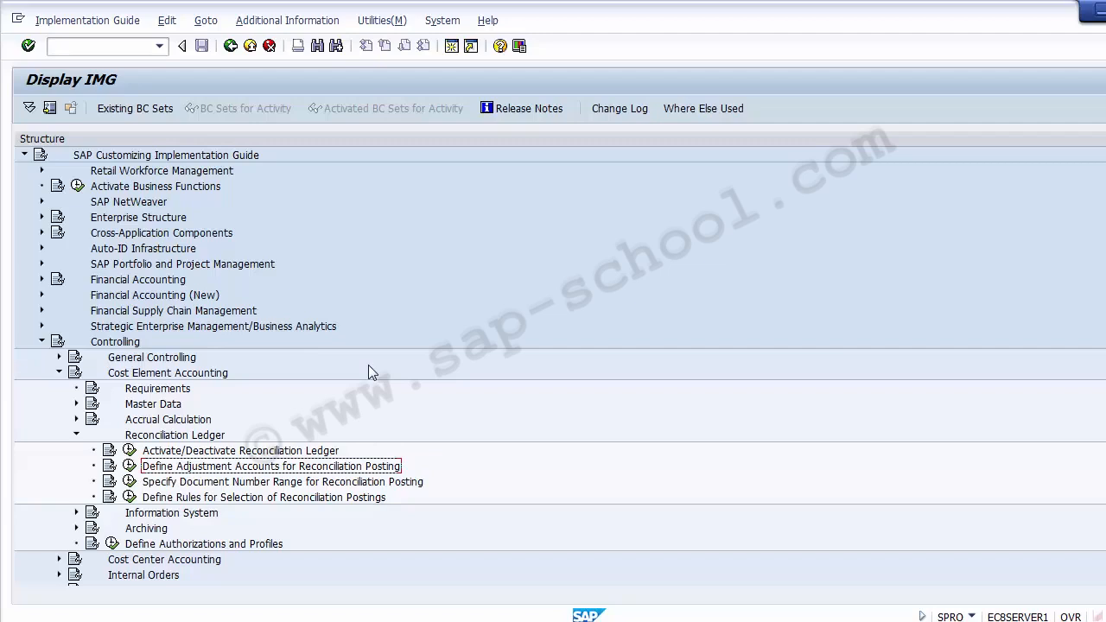
Open the central G/L account editing transaction FS00 in a new session
click(122, 46)
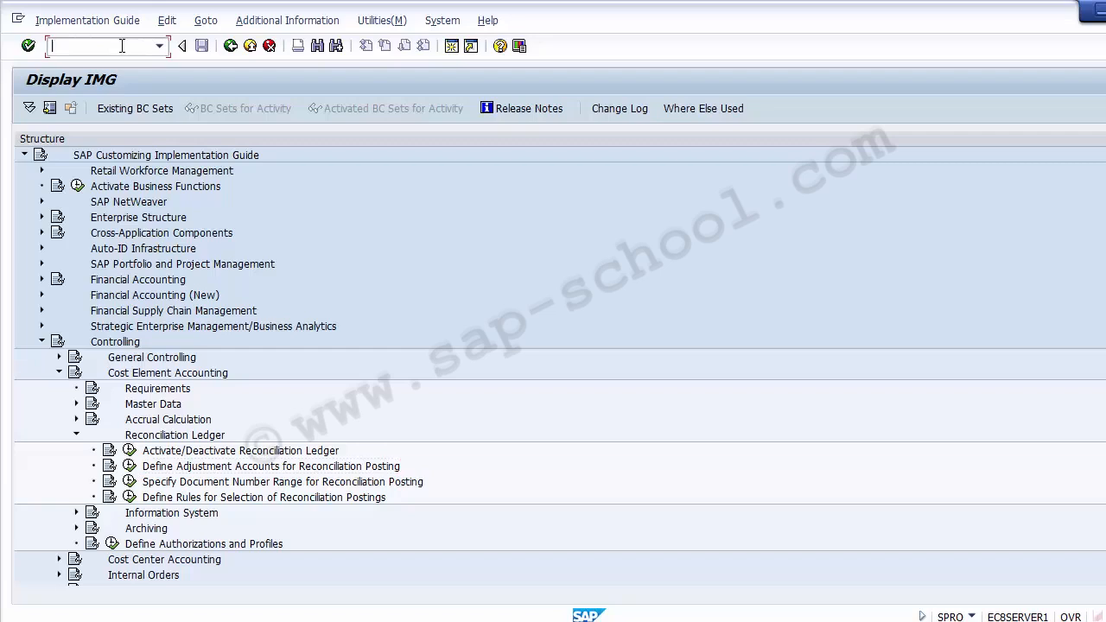
text(/oFS00)
key(Return)
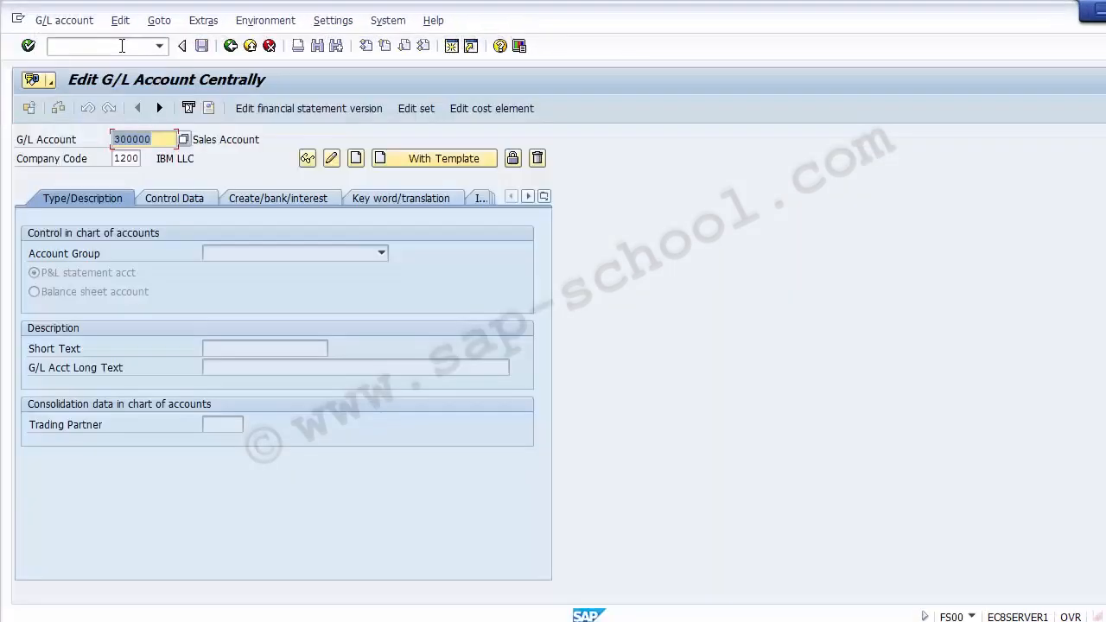
Enter G/L account 400010 for company code 1200 and check whether it already exists
key(BackSpace)
key(Down)
key(Down)
key(Down)
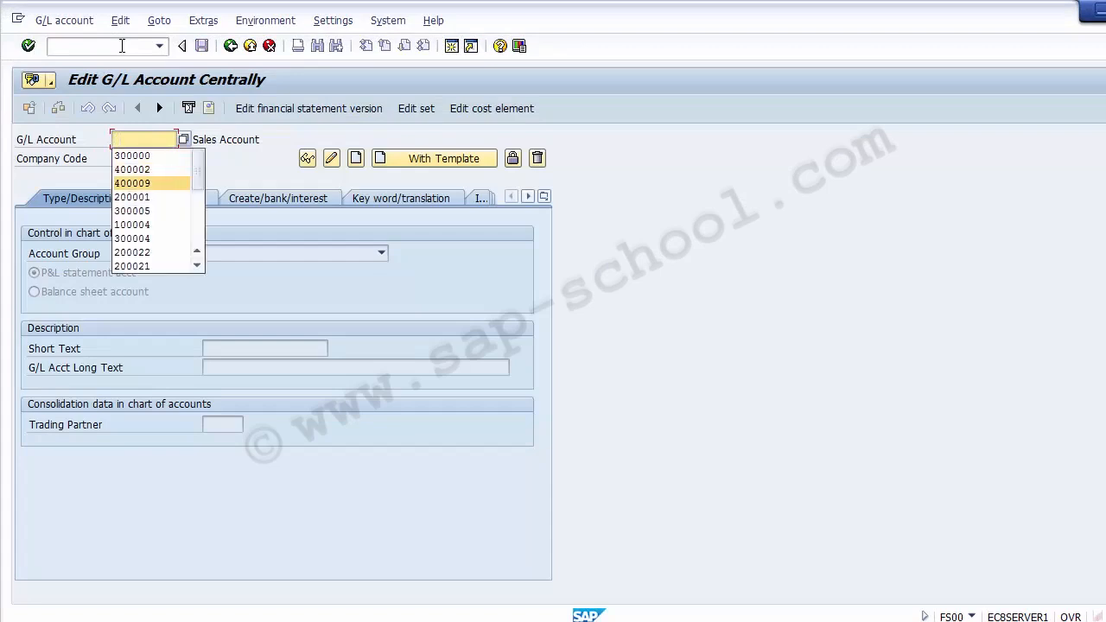
key(Return)
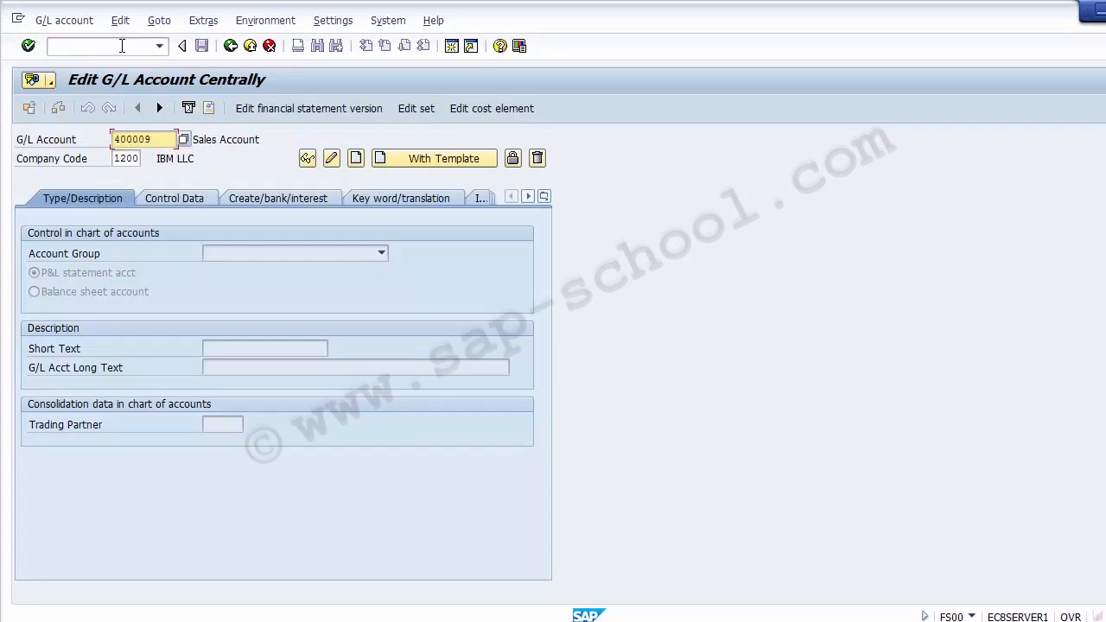
key(BackSpace)
key(BackSpace)
text(10)
key(Return)
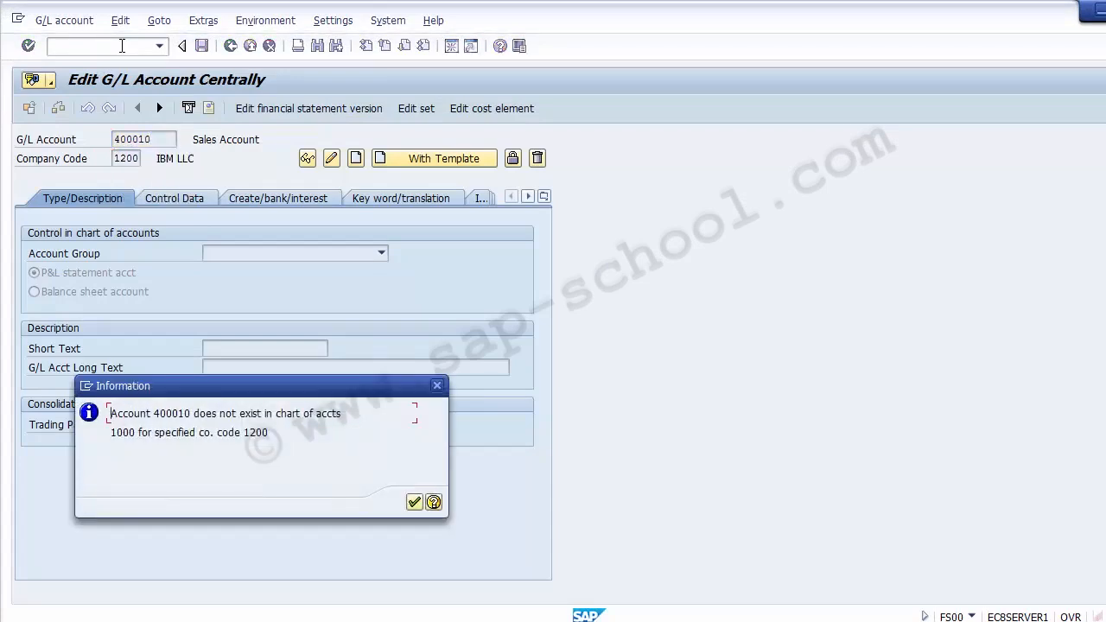
key(Return)
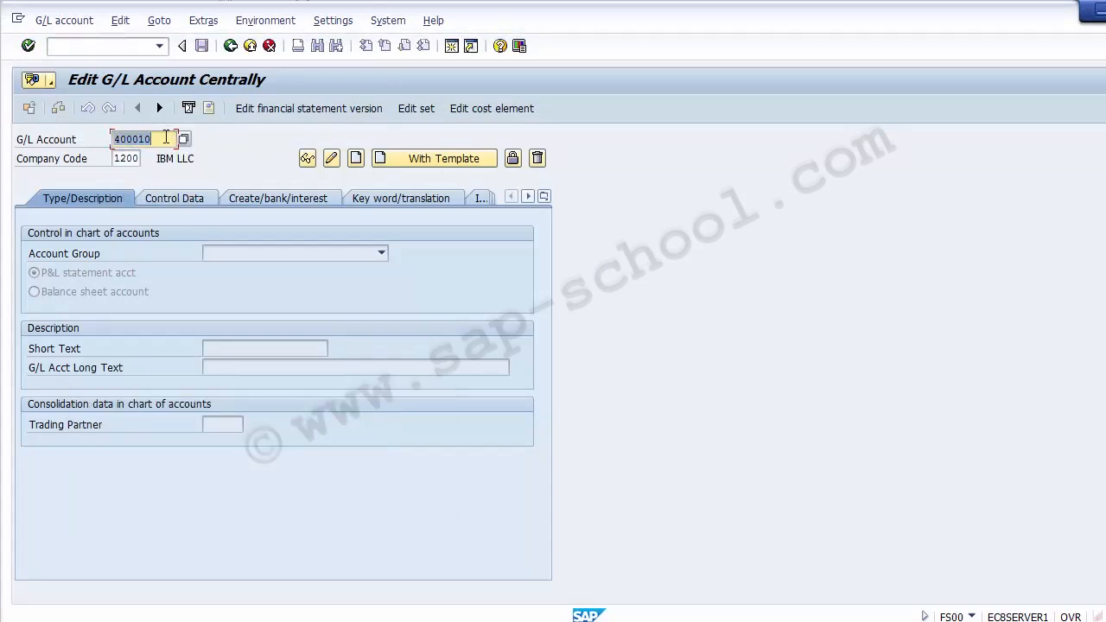
Start creating G/L account 400010 as a P&L statement account in the Expenses account group
click(166, 138)
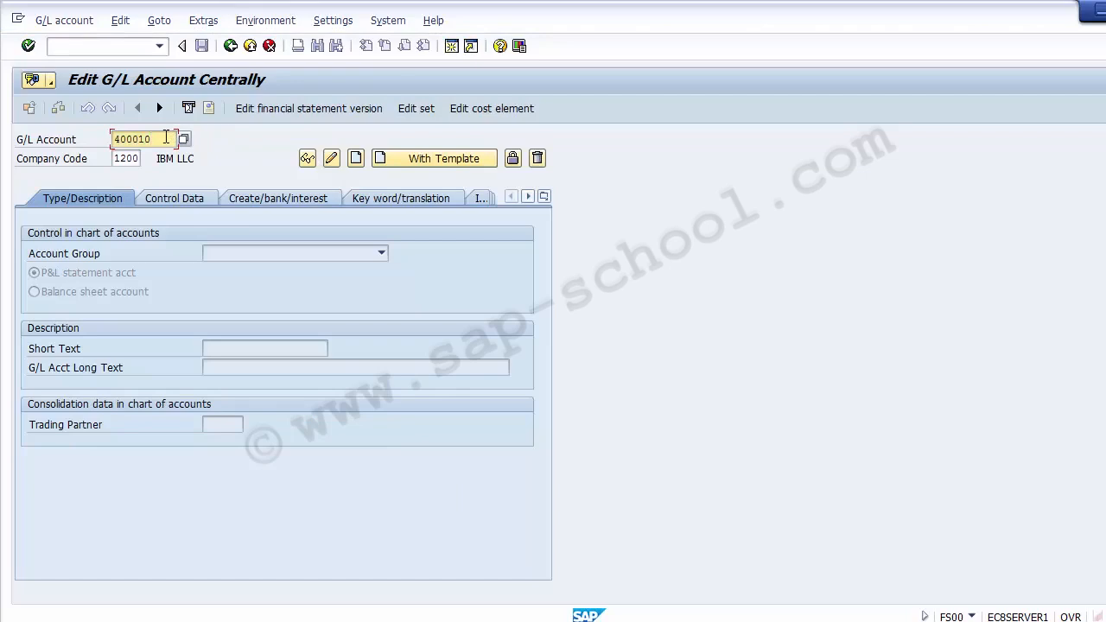
click(358, 161)
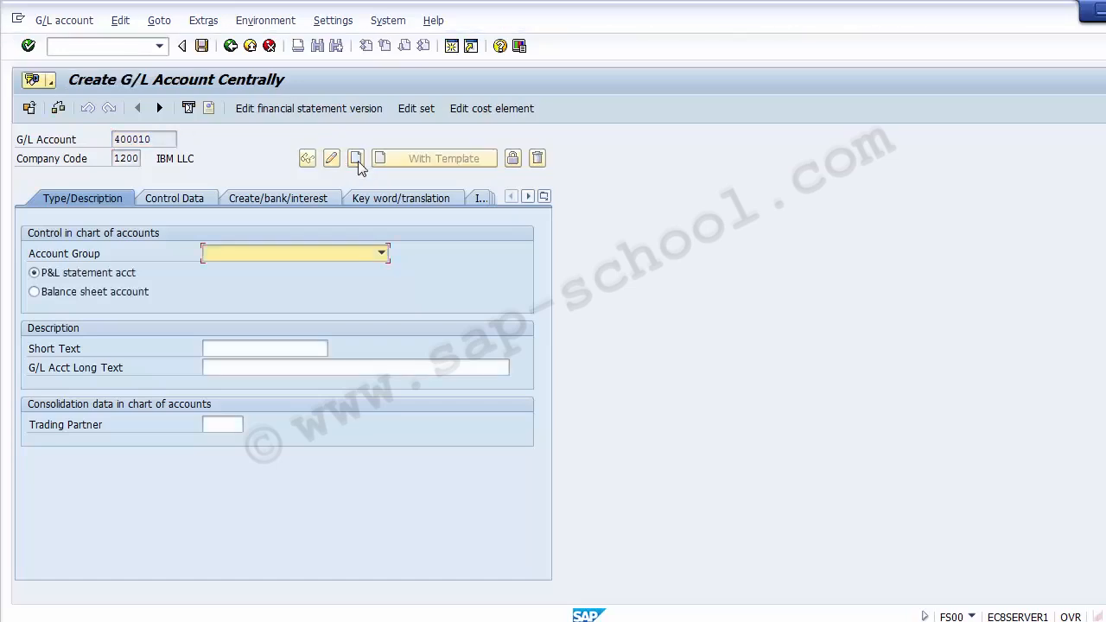
click(381, 252)
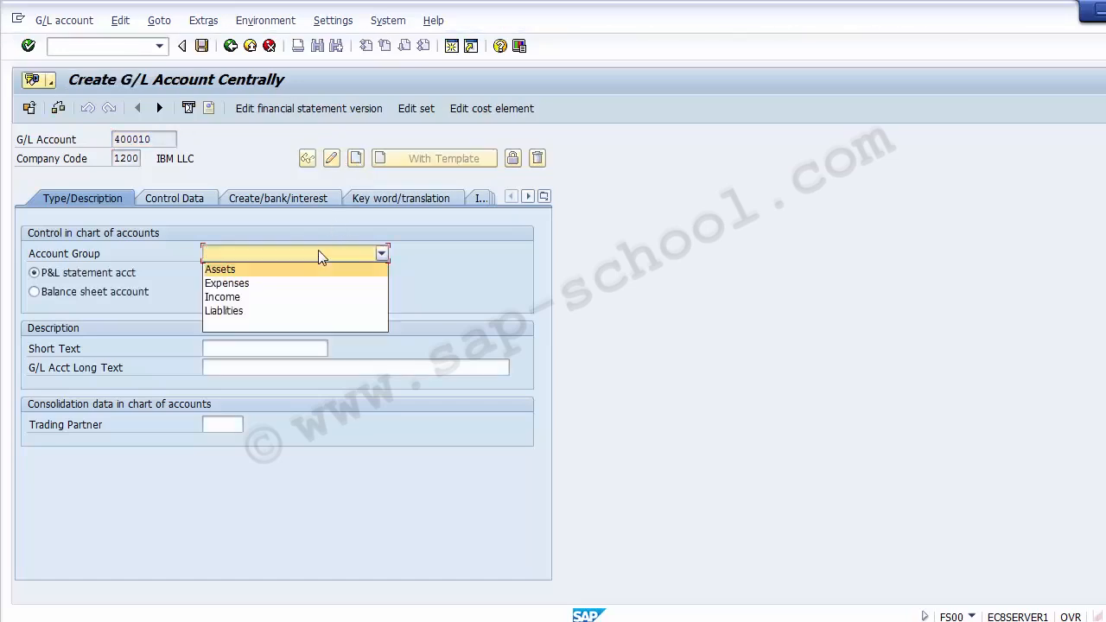
click(281, 284)
click(137, 278)
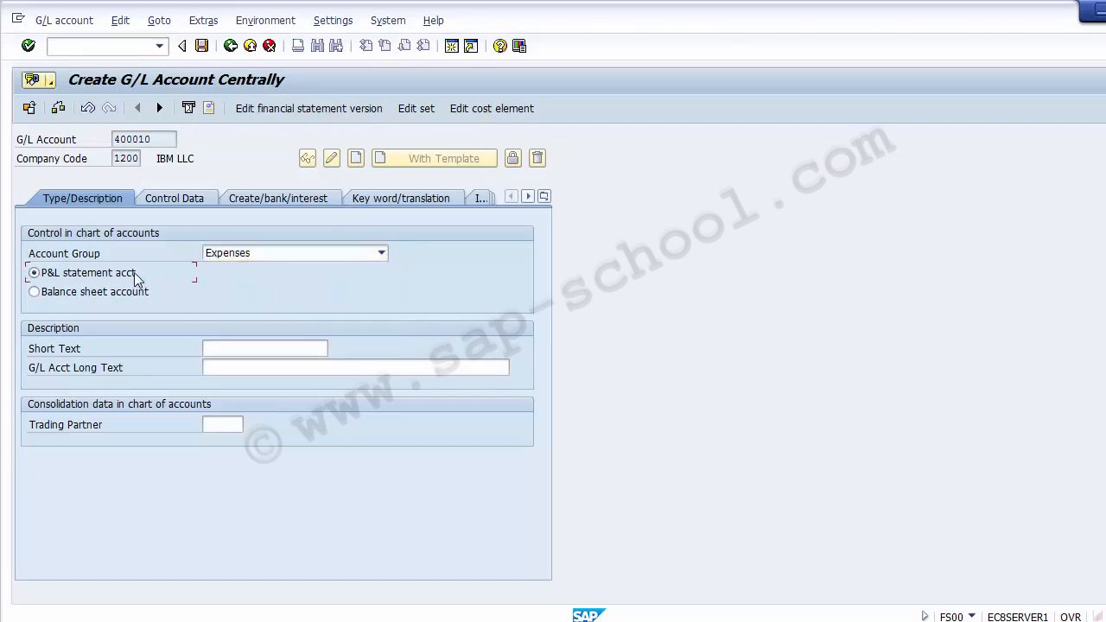
Describe the new G/L account with the long text "Reconciliation Posting FI CO" and the short text "Reco Posting FI CO"
click(222, 351)
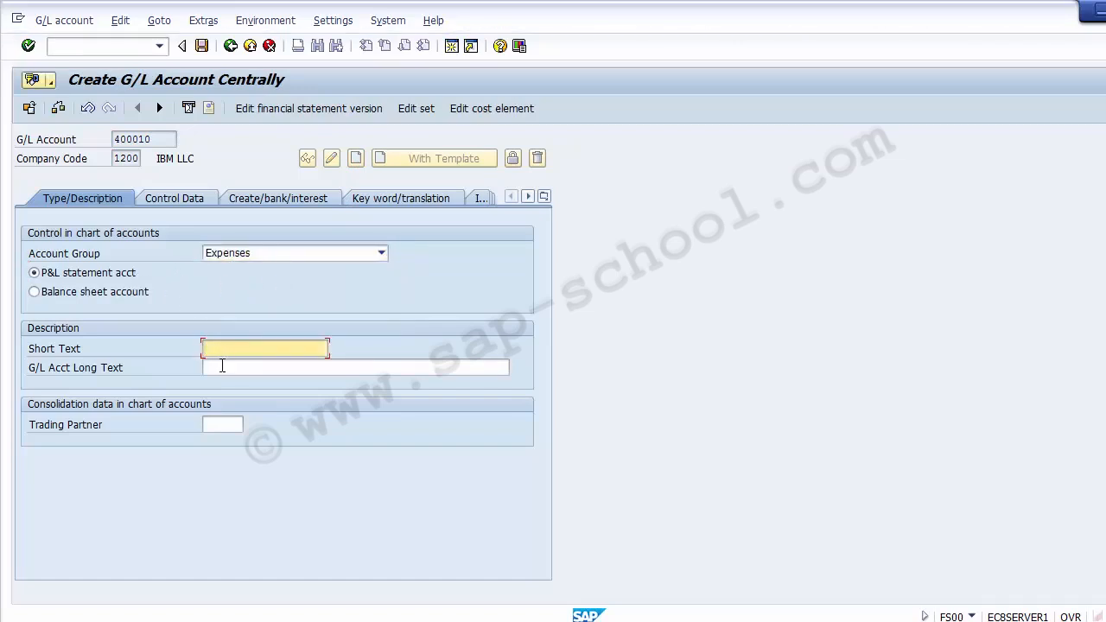
click(222, 367)
text(Re)
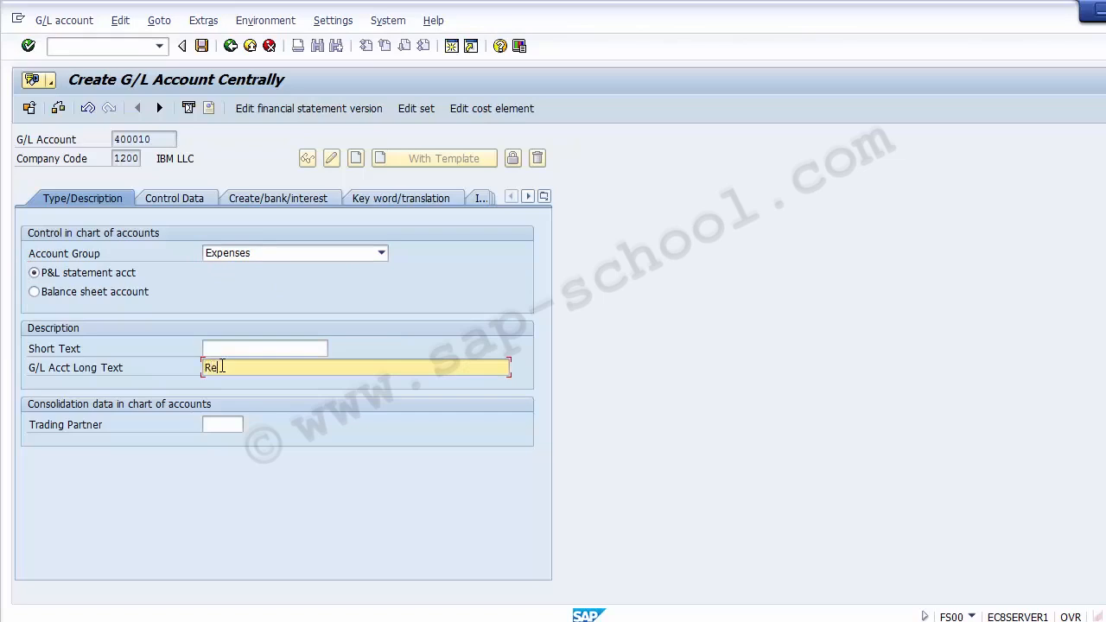
text(conciliation Posting FI CO)
key(shift+Home)
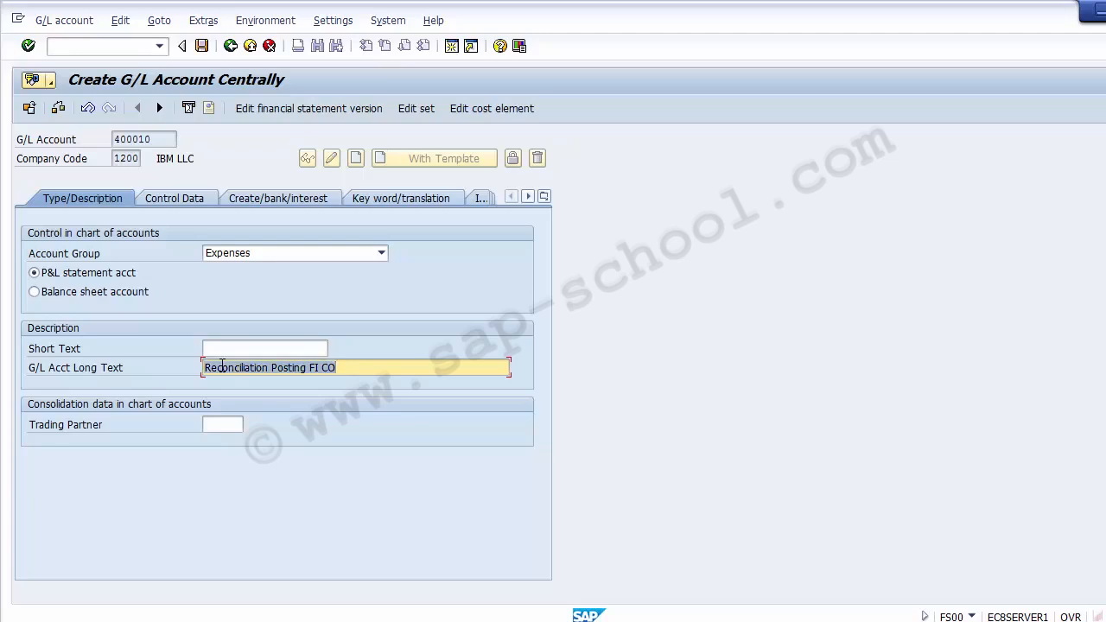
click(210, 347)
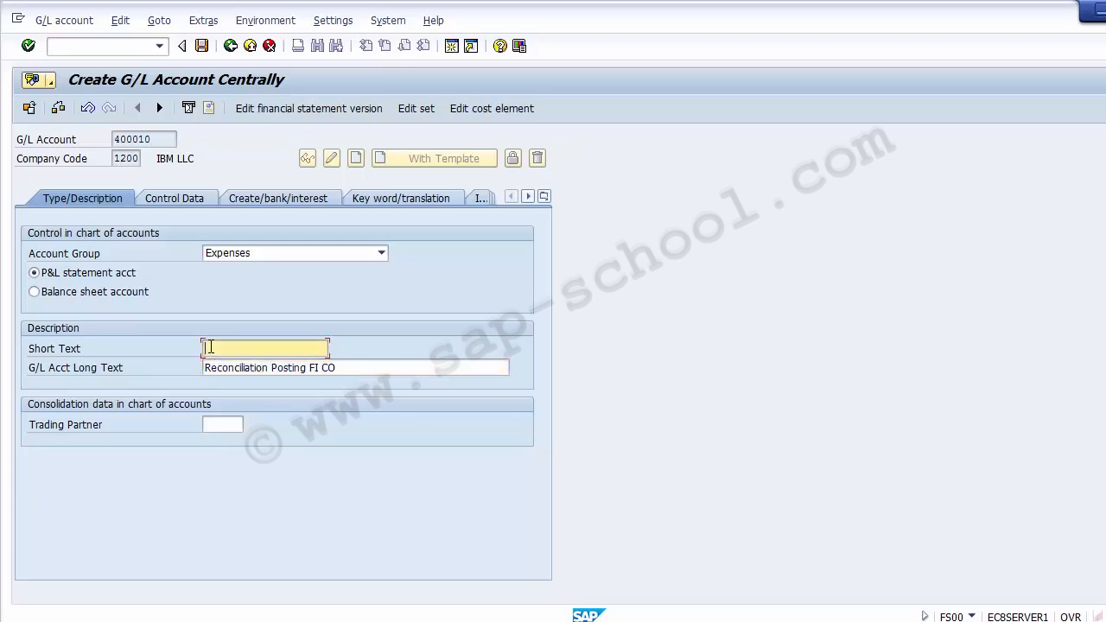
text(Reco Posting FI CO)
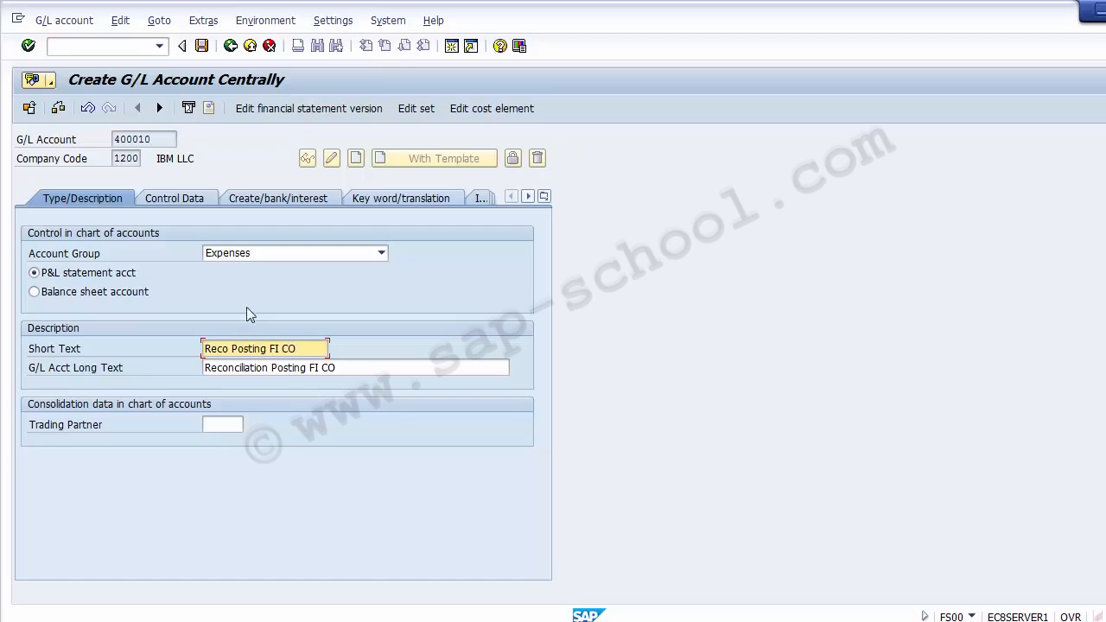
Enable line item display for the account and set its field status group to G011, Clearing accounts (with settlement per.)
click(173, 198)
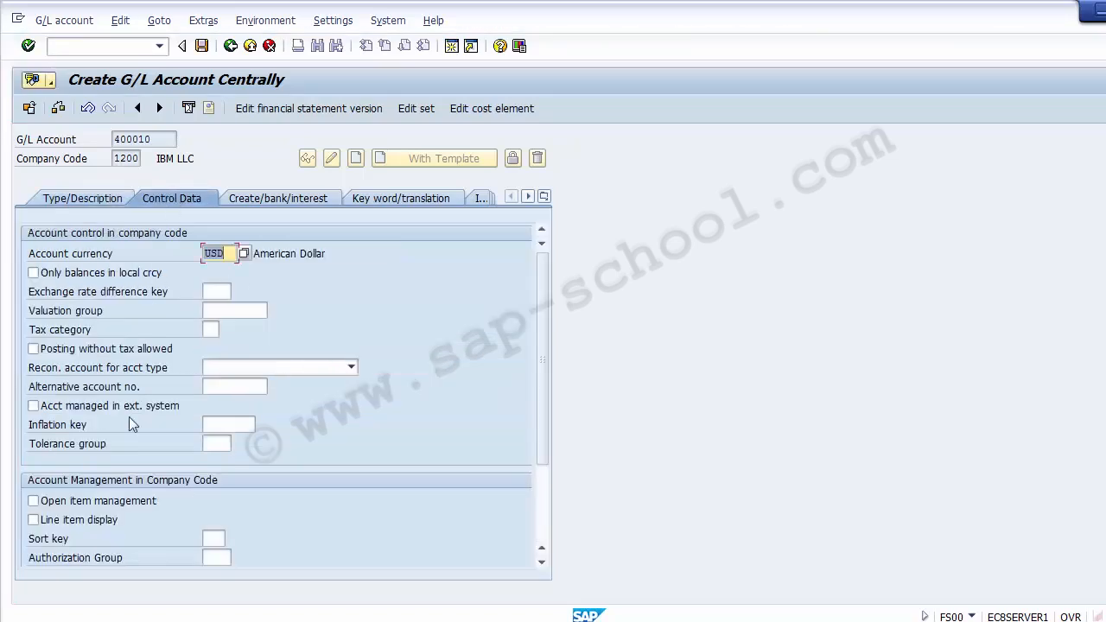
click(76, 523)
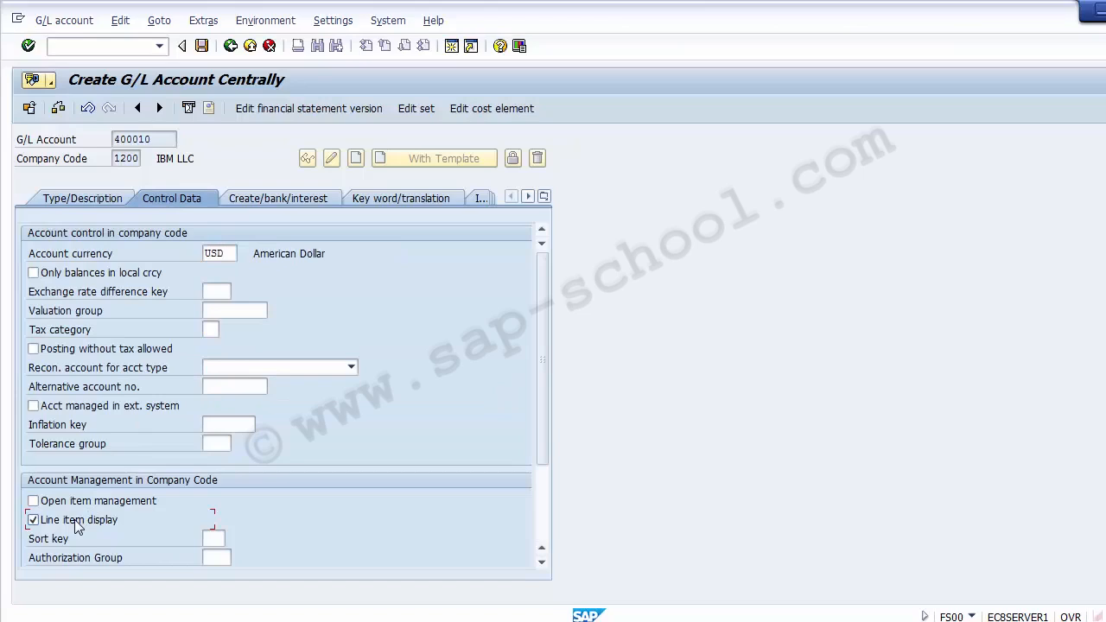
click(255, 201)
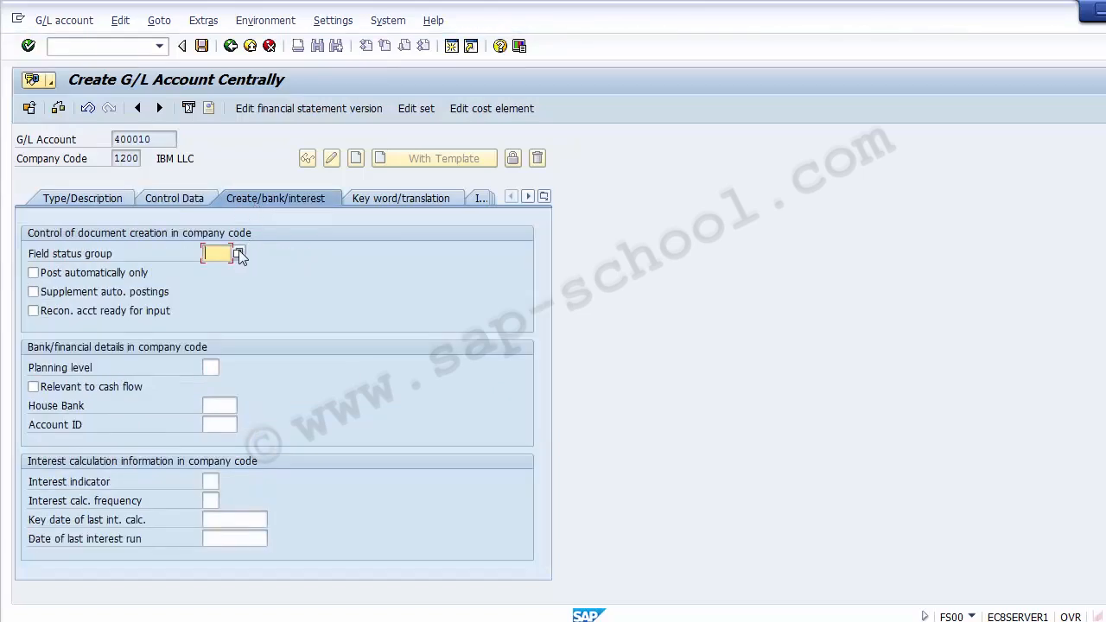
click(239, 252)
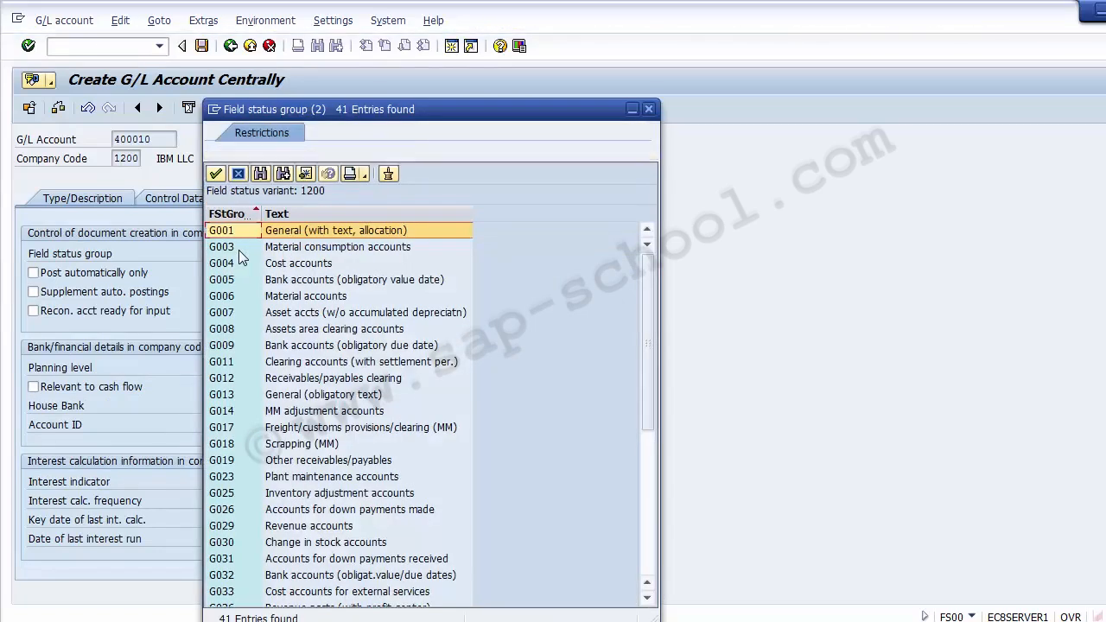
click(307, 366)
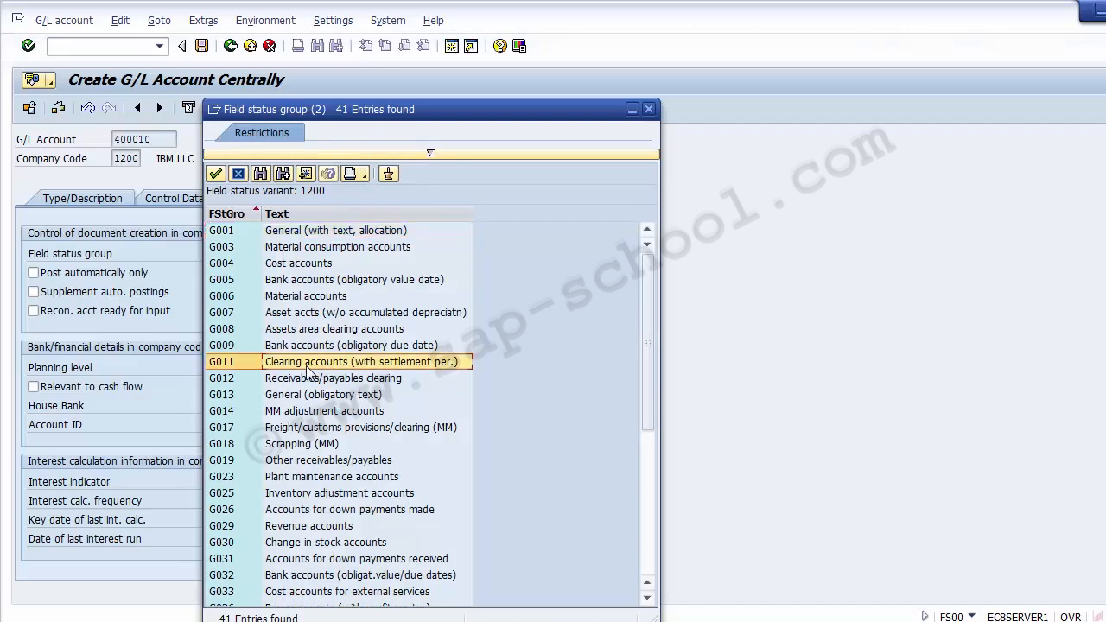
double_click(232, 364)
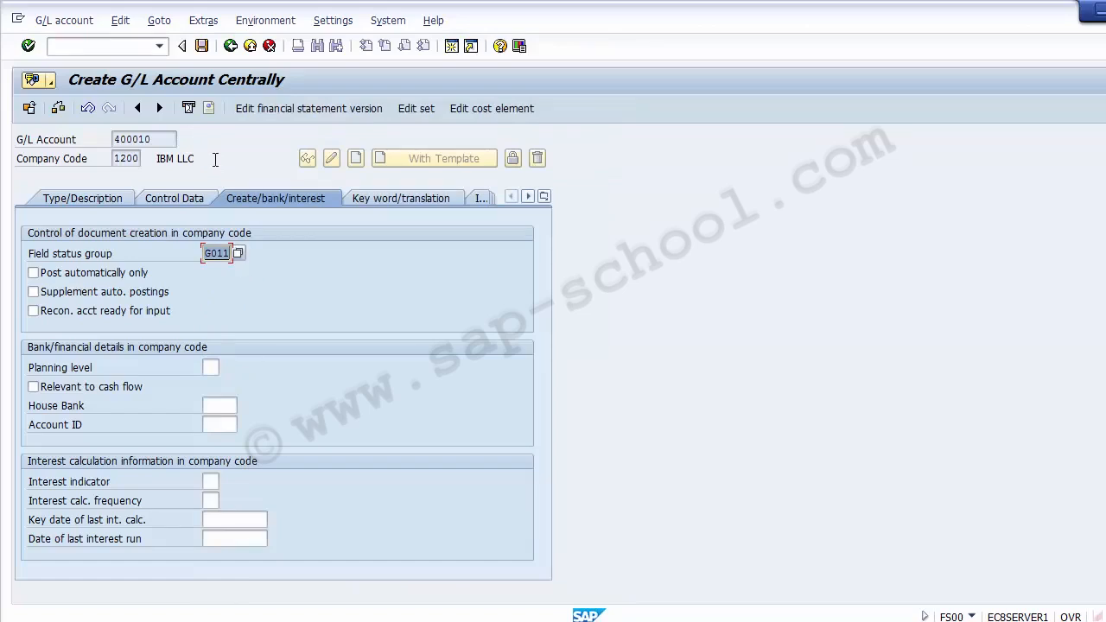
Save G/L account 400010 despite the sort indicator warning and leave the central account editing transaction
click(202, 45)
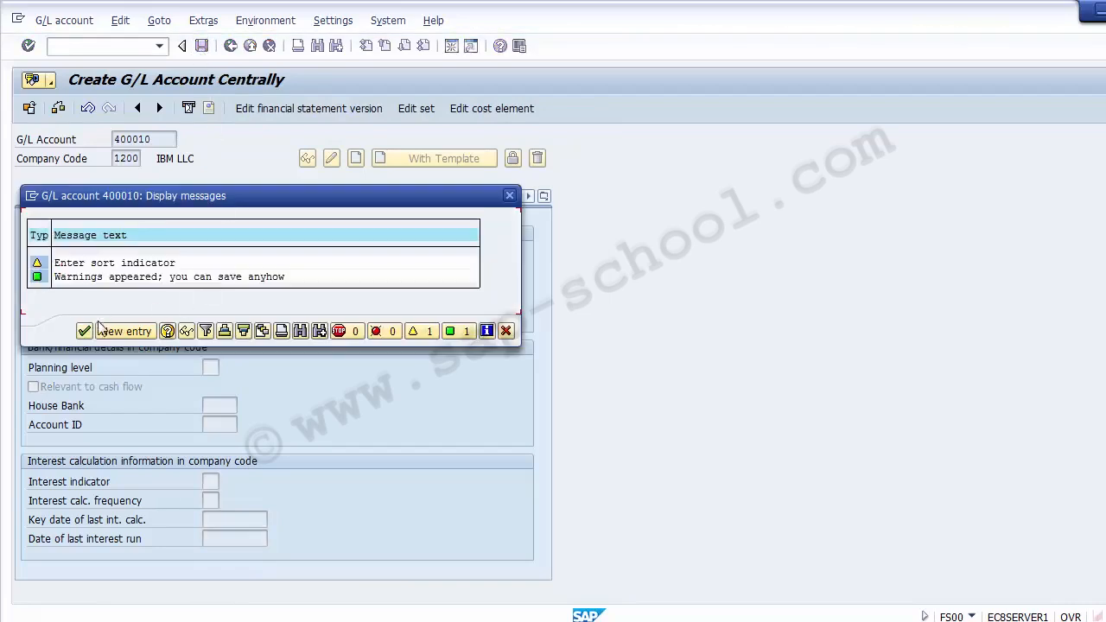
click(84, 332)
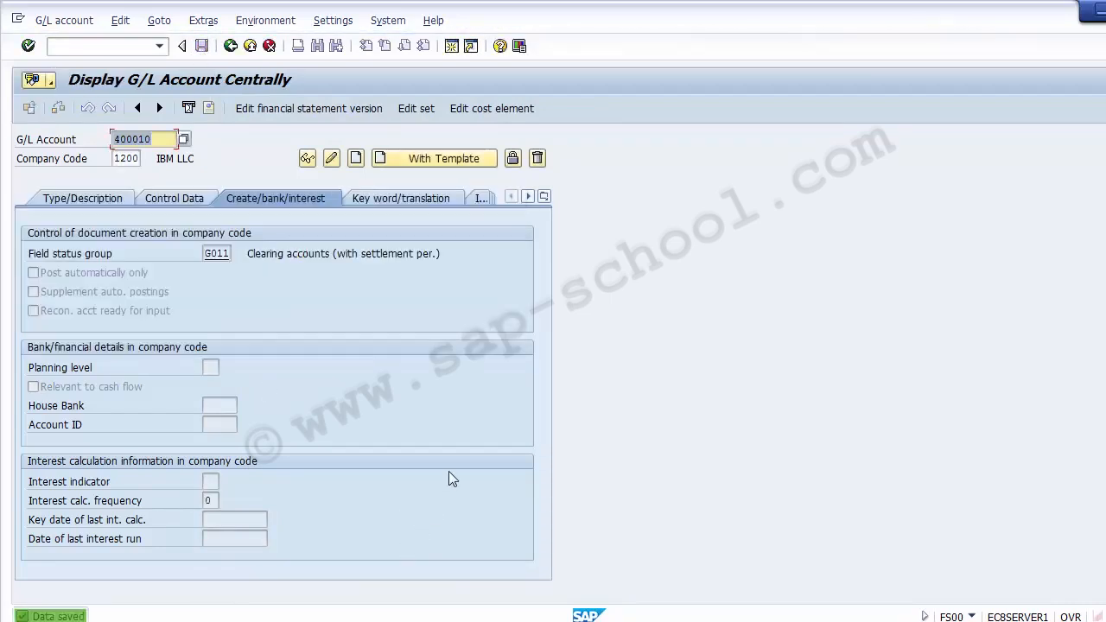
click(250, 46)
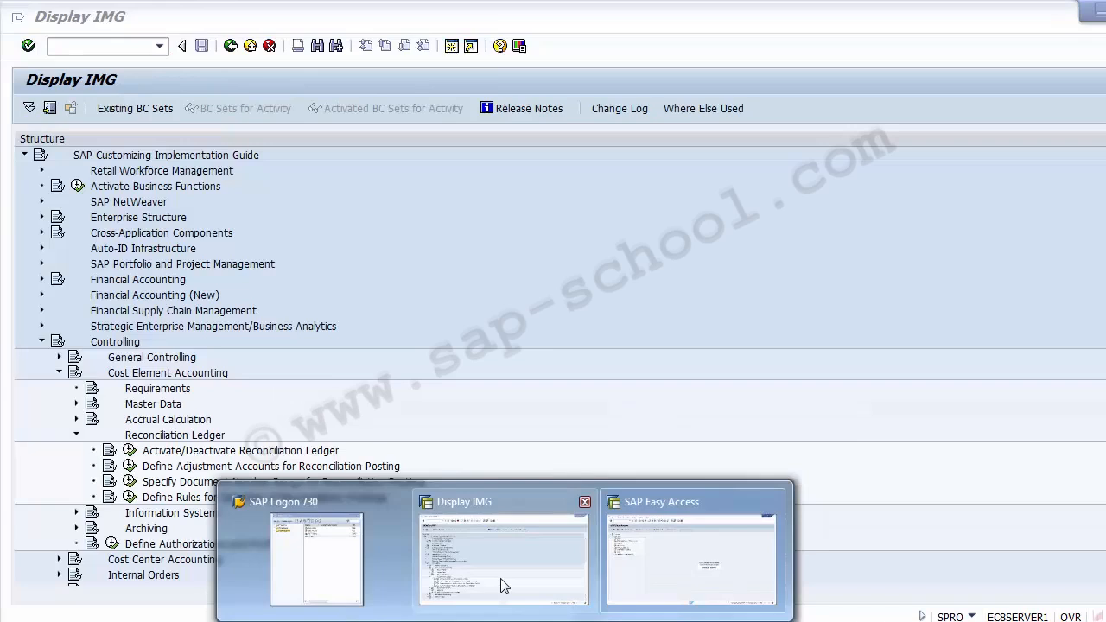
Return to the IMG session and open Maintain Clearing Accounts for Business Area/Functional Area for chart of accounts 1000
click(501, 579)
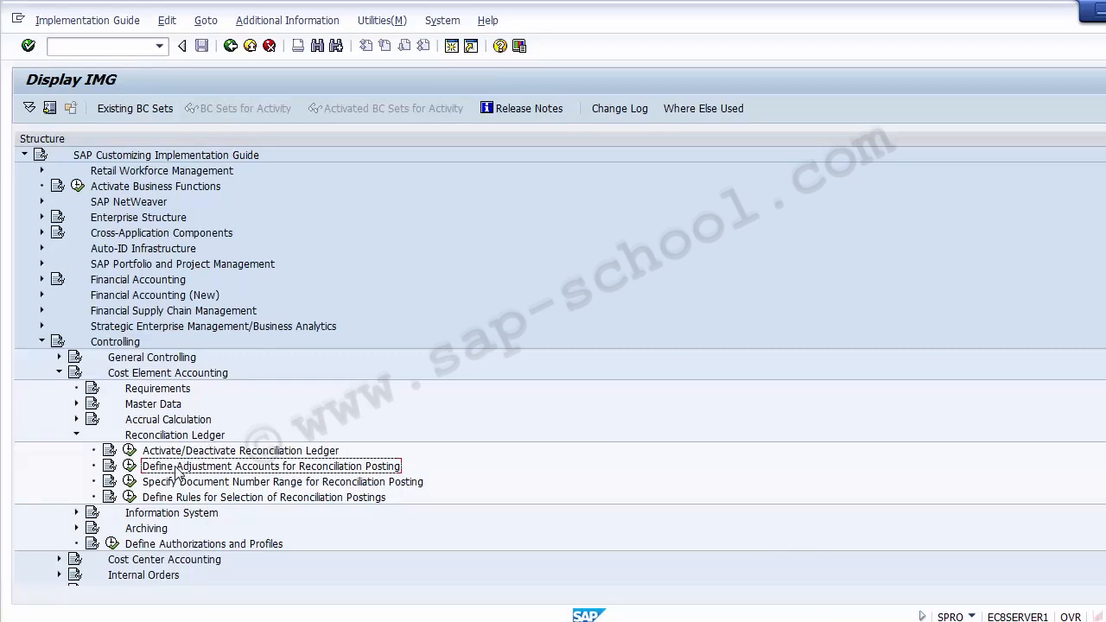
click(130, 468)
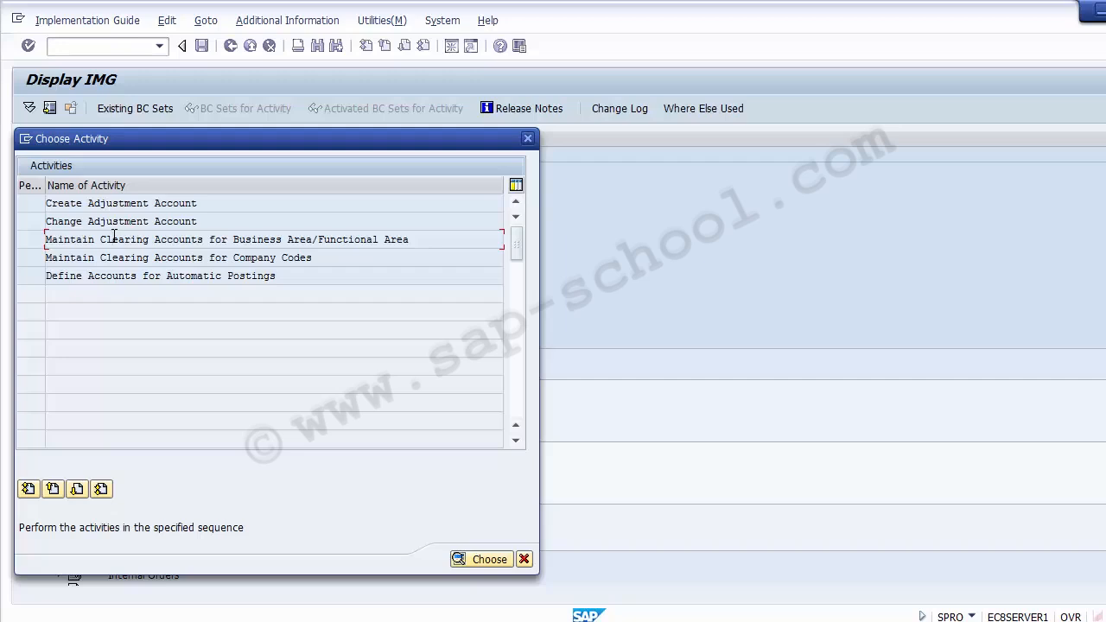
double_click(69, 242)
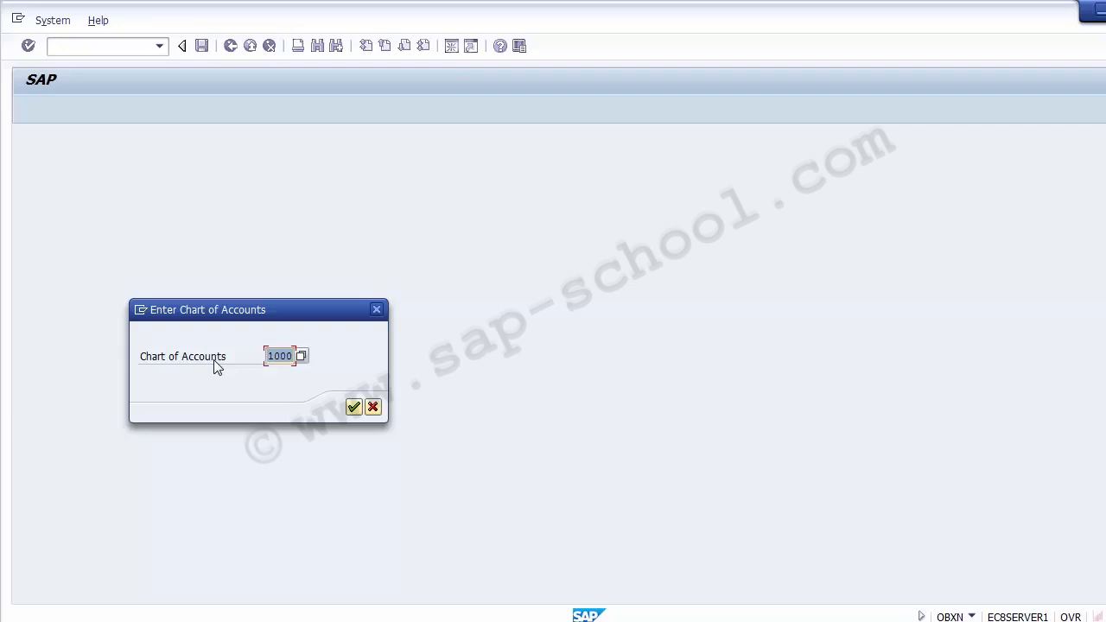
key(Return)
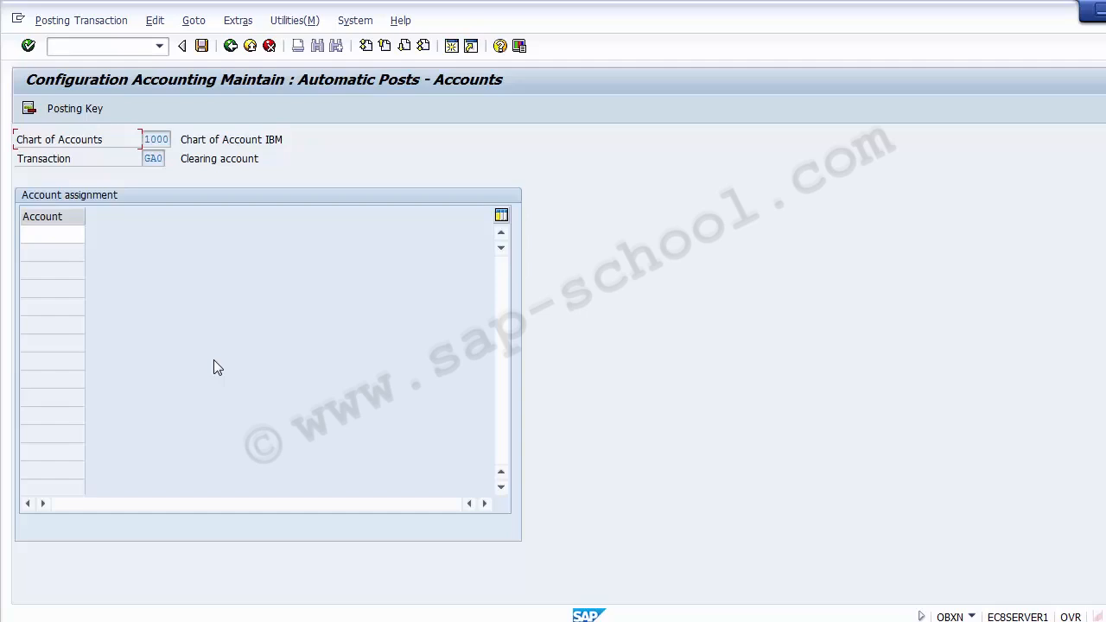
Assign G/L account 400010 from company code 1200 as the clearing account for transaction GA0
click(65, 234)
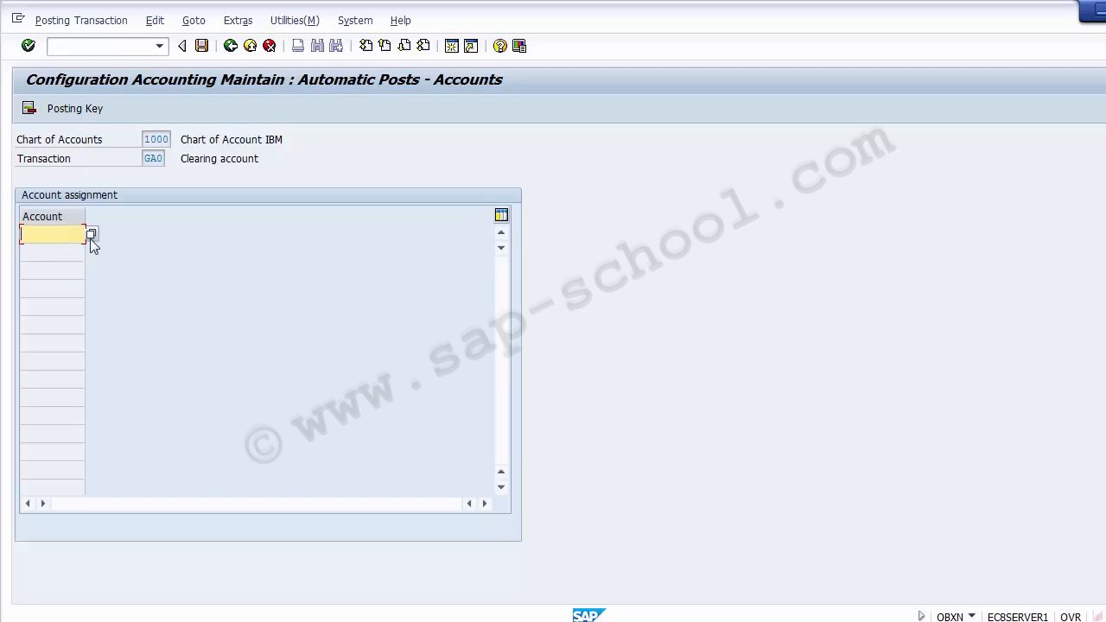
click(90, 235)
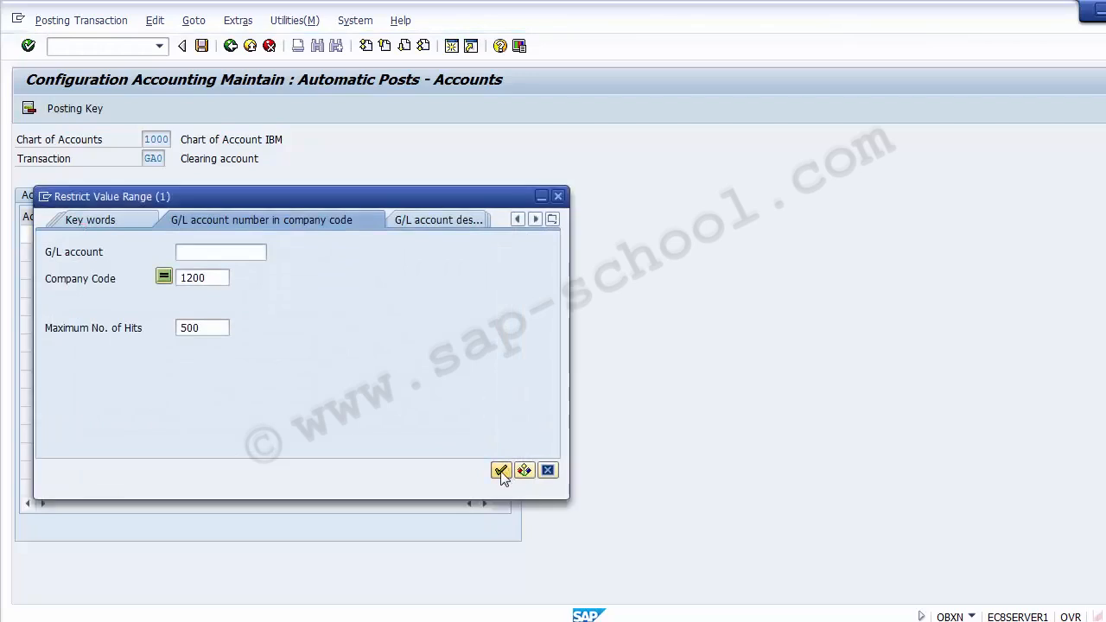
click(501, 471)
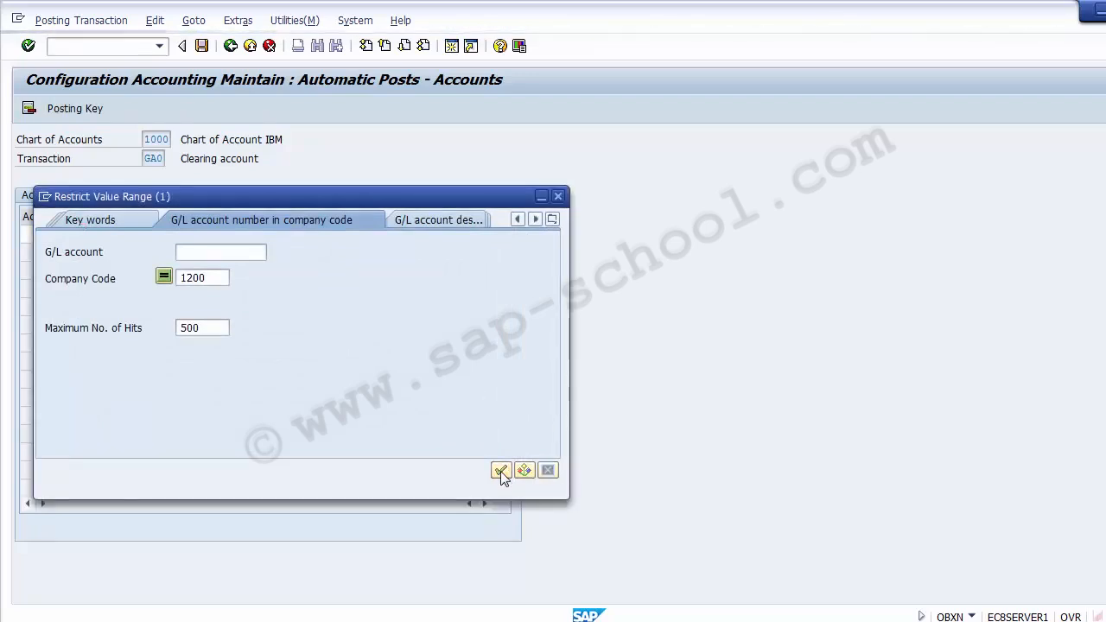
click(569, 562)
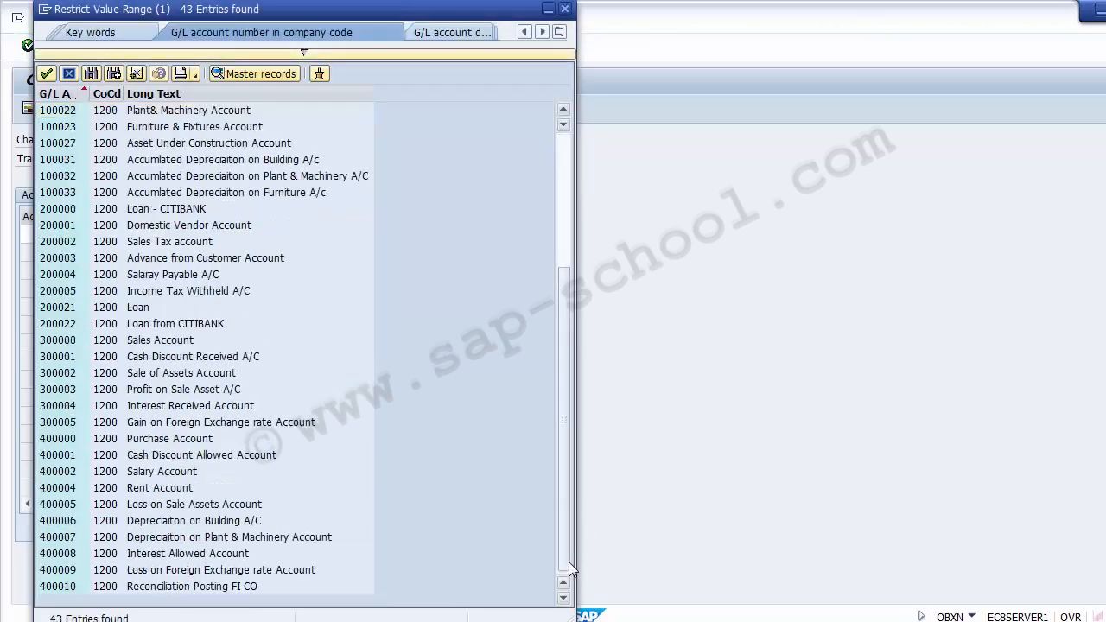
click(241, 590)
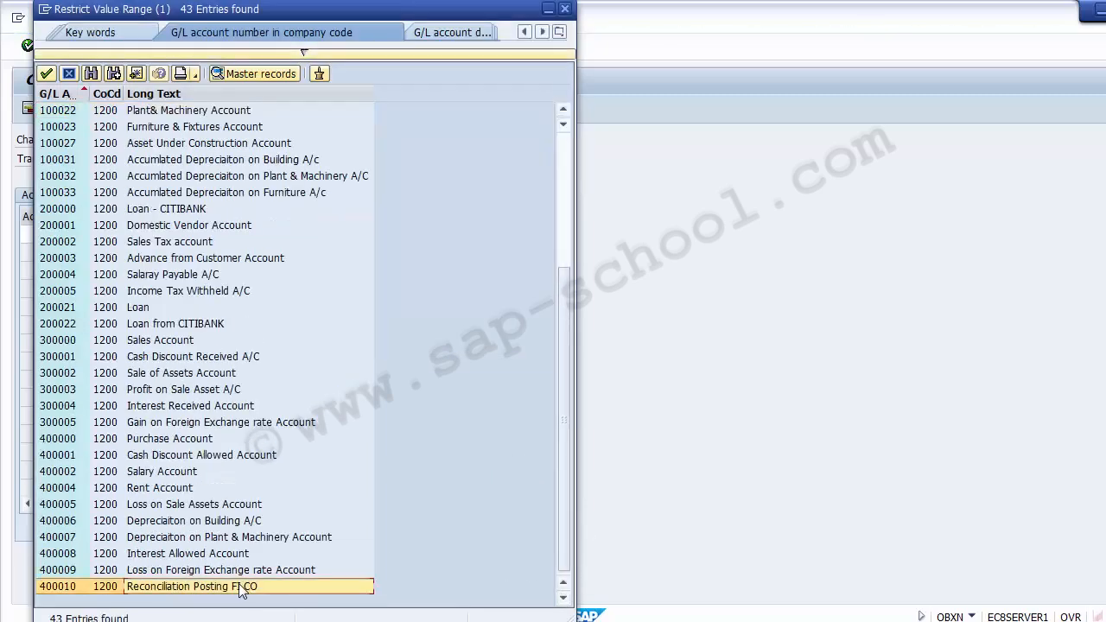
double_click(182, 587)
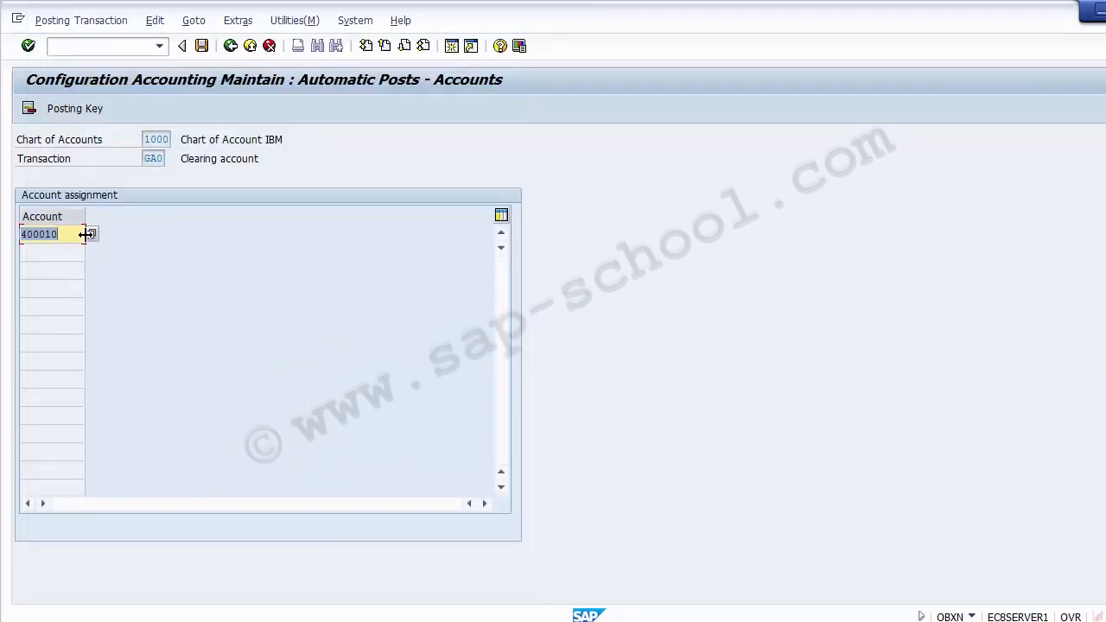
Save the clearing account assignment to the FICO Configurations customizing request and return to the activity selection
click(202, 46)
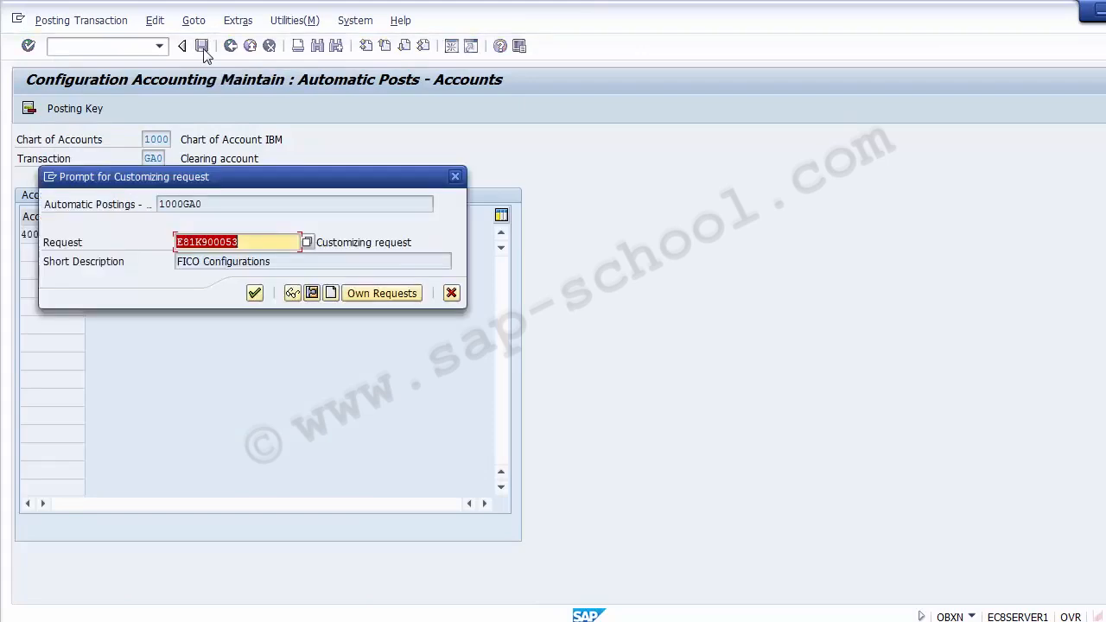
click(255, 293)
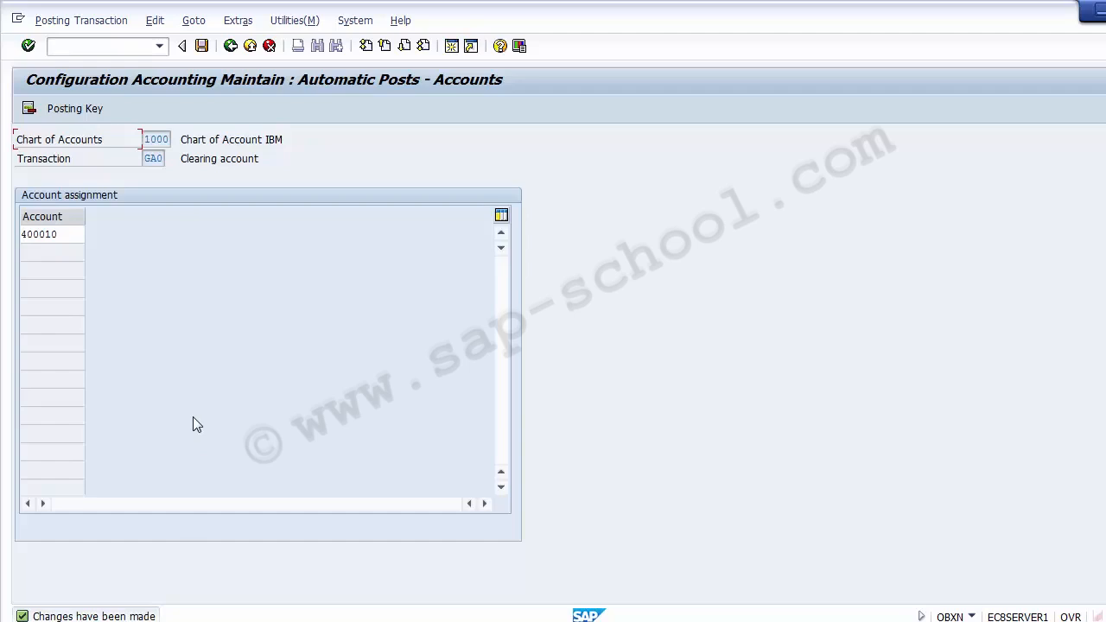
click(230, 46)
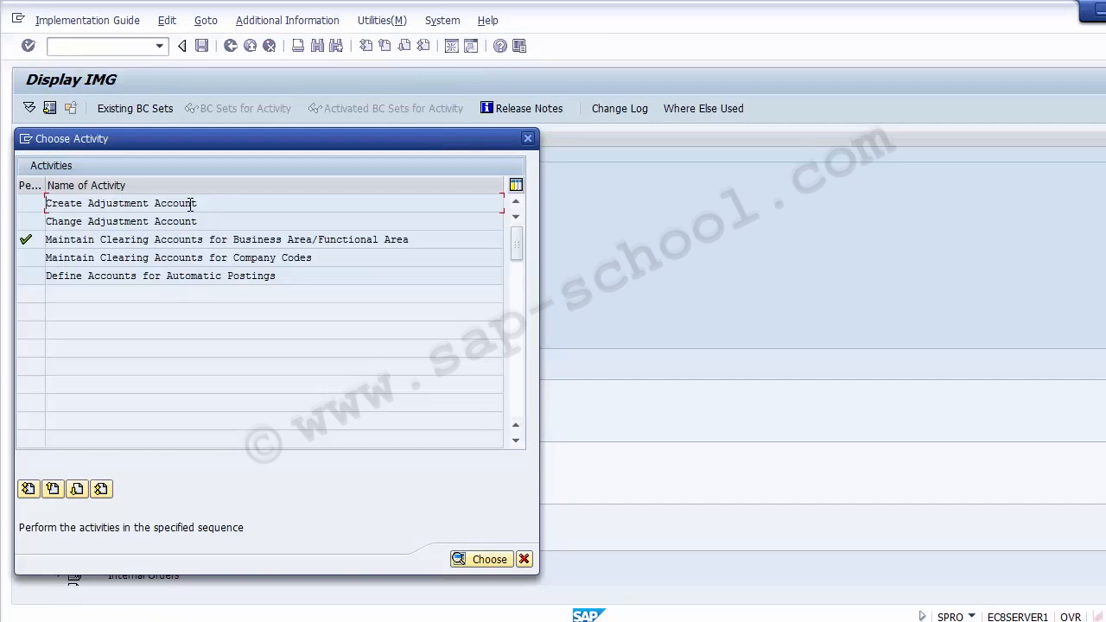
Look through the adjustment account activities for automatic postings, company code clearing and account creation, leaving each without entering anything
double_click(172, 275)
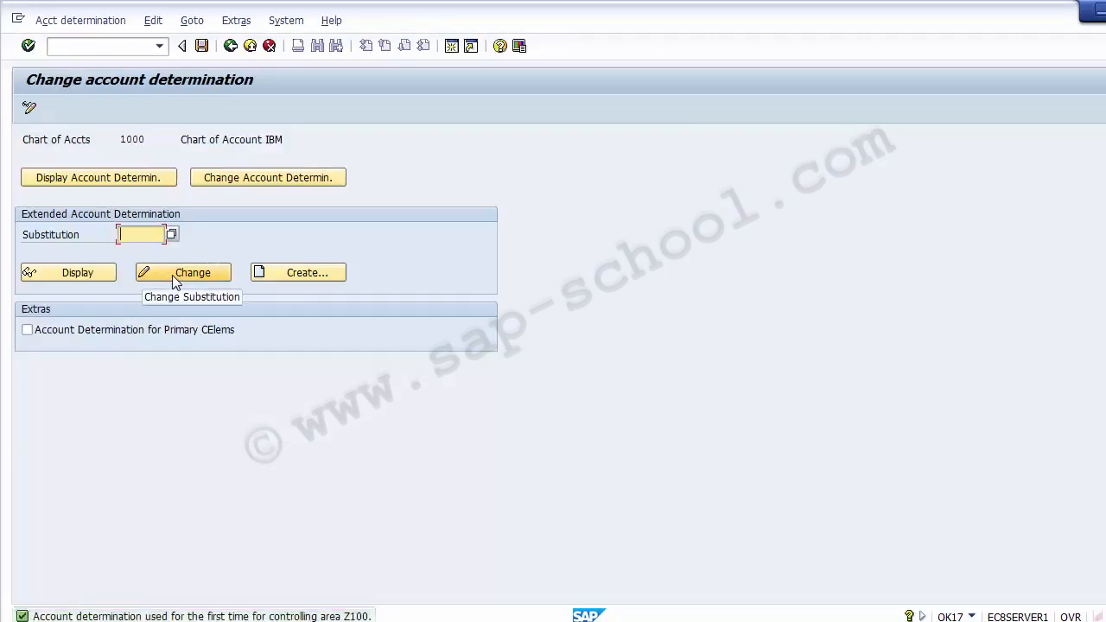
click(232, 47)
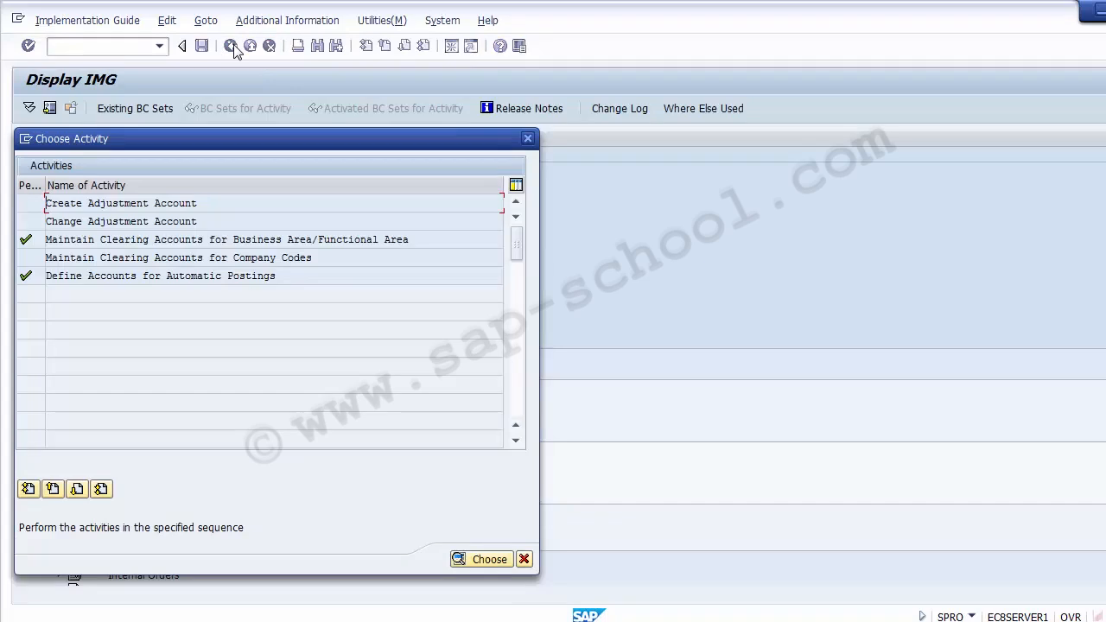
double_click(196, 257)
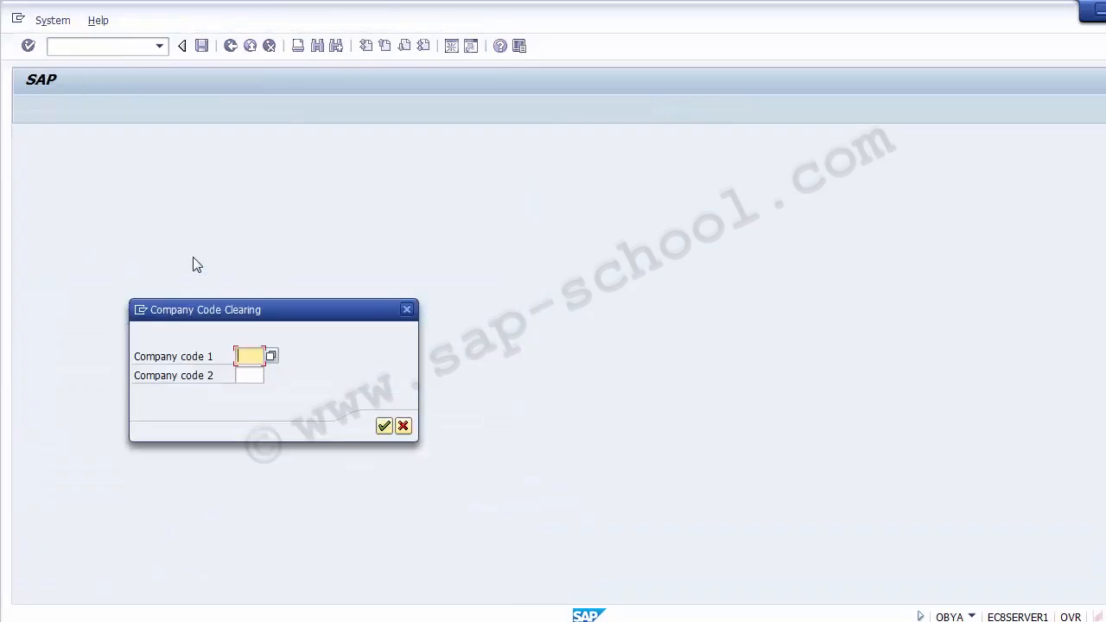
click(404, 427)
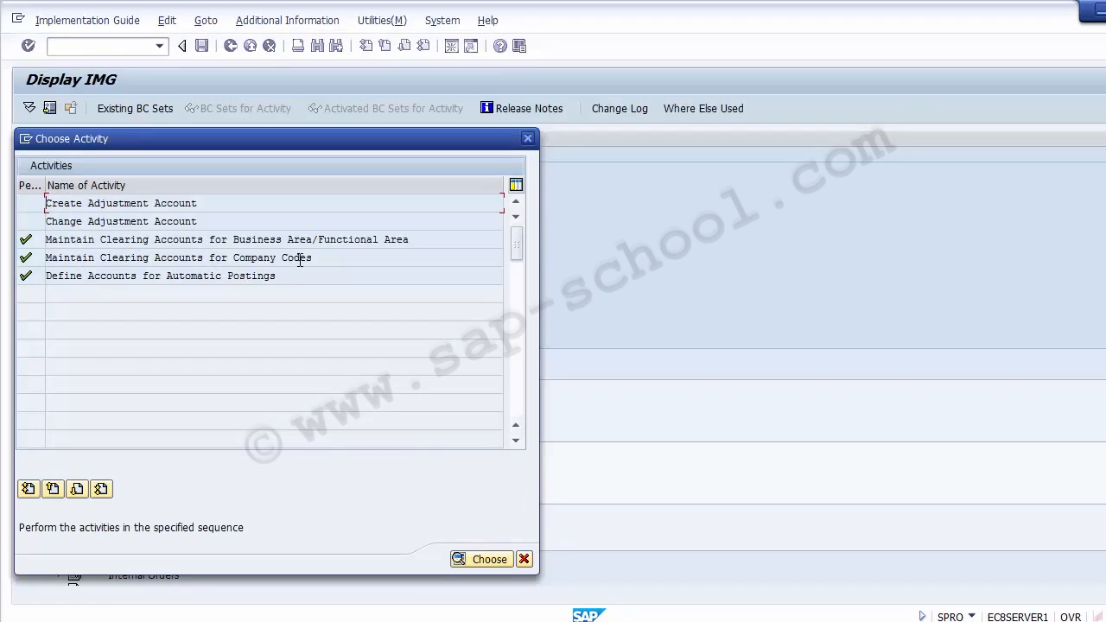
double_click(134, 207)
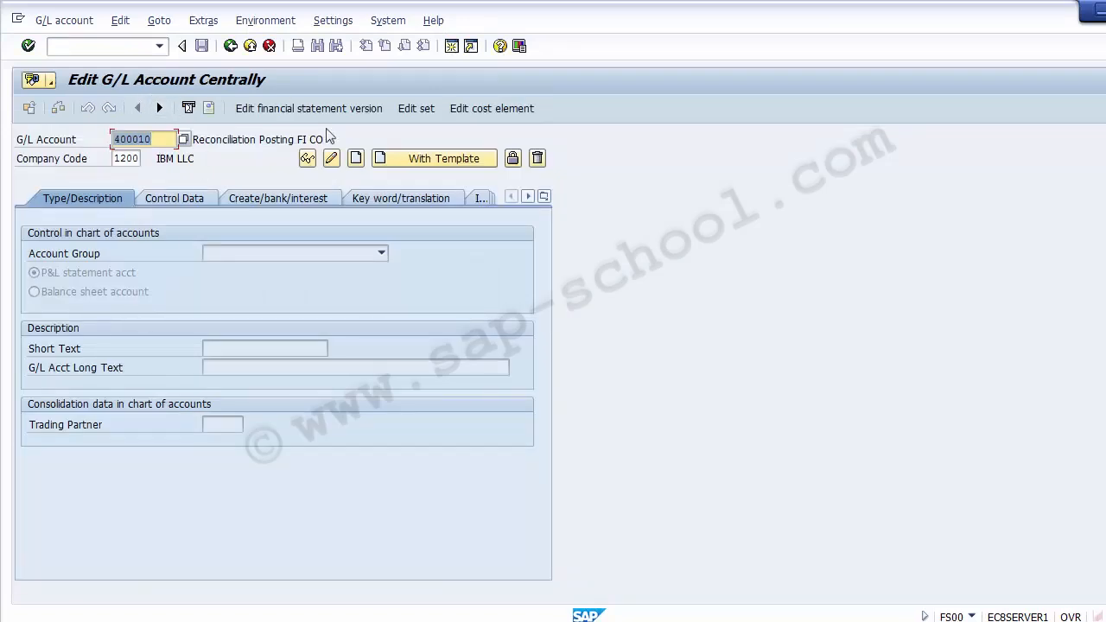
click(230, 45)
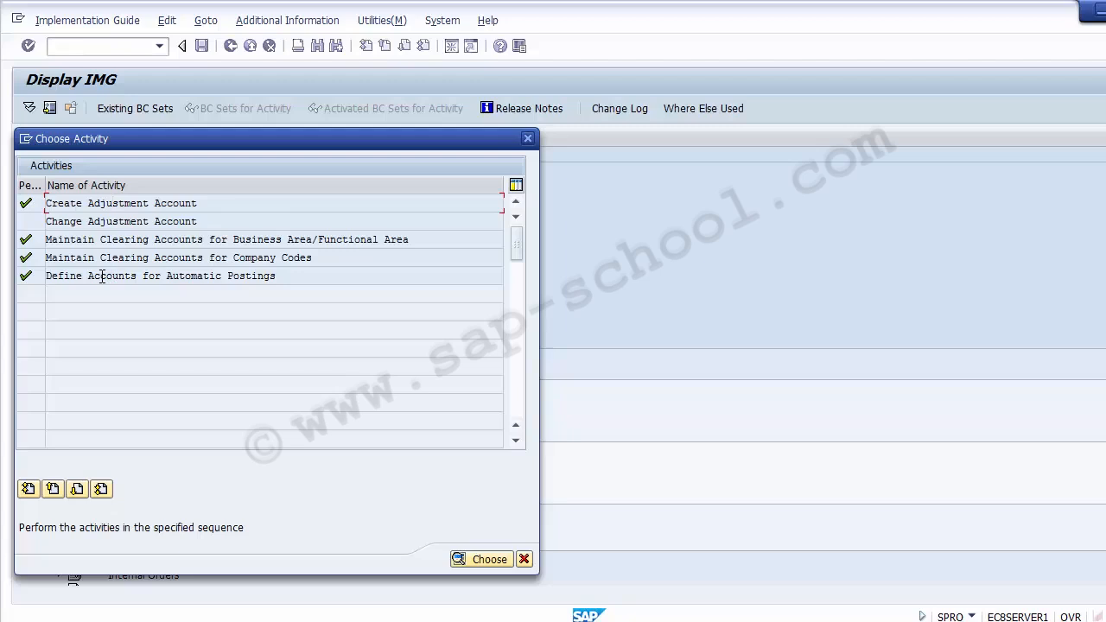
Open Define Accounts for Automatic Postings and bring up the account determination rules for the CO-FI reconciliation posting in change mode
double_click(102, 276)
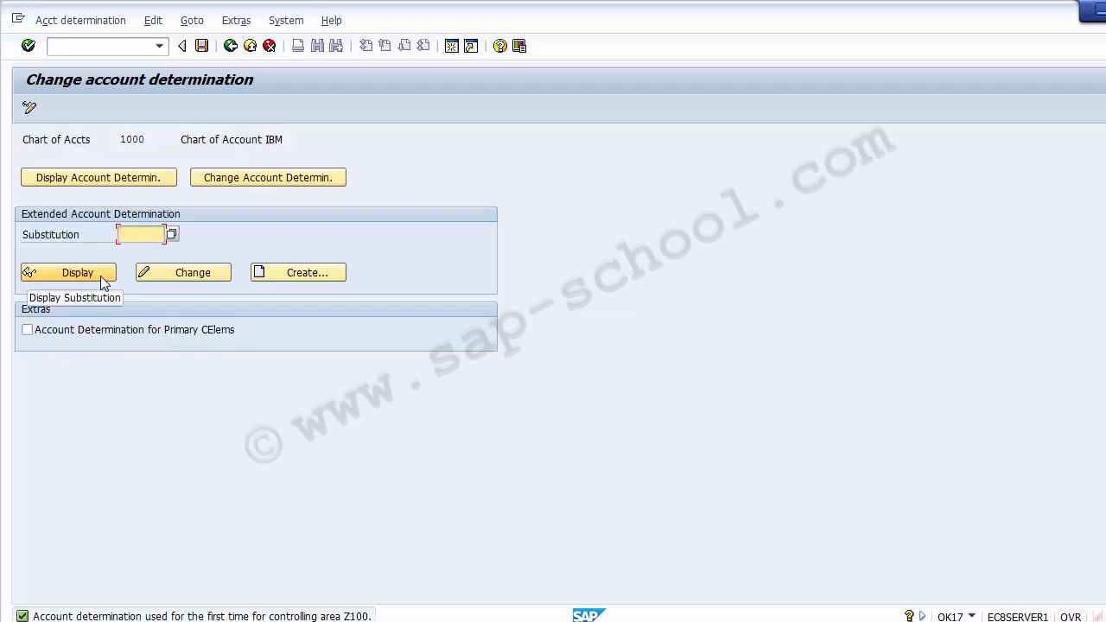
click(257, 182)
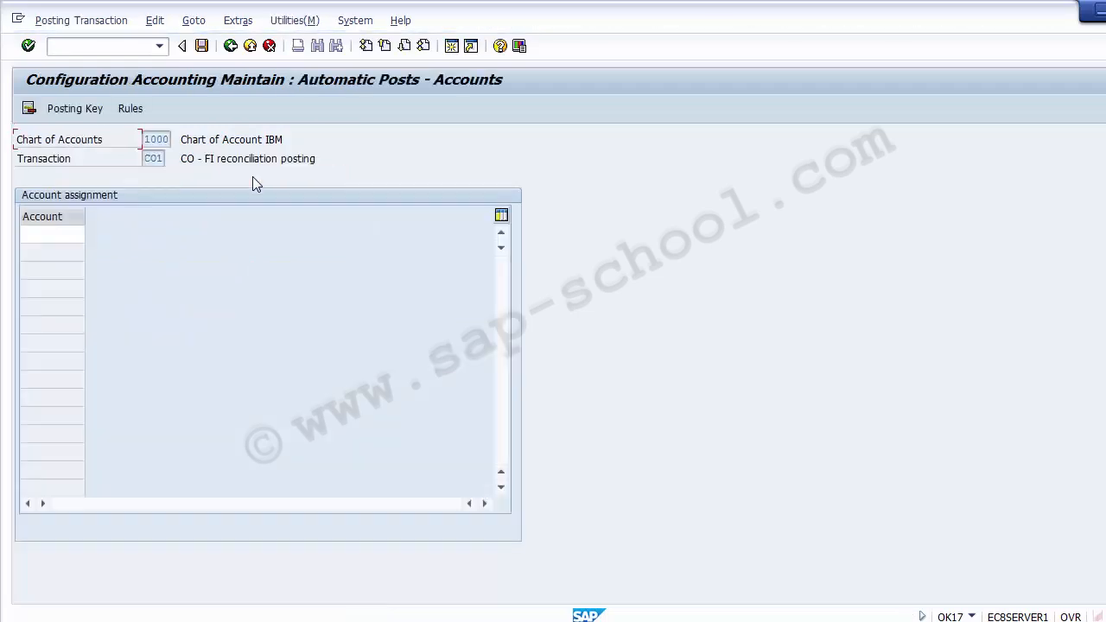
click(130, 110)
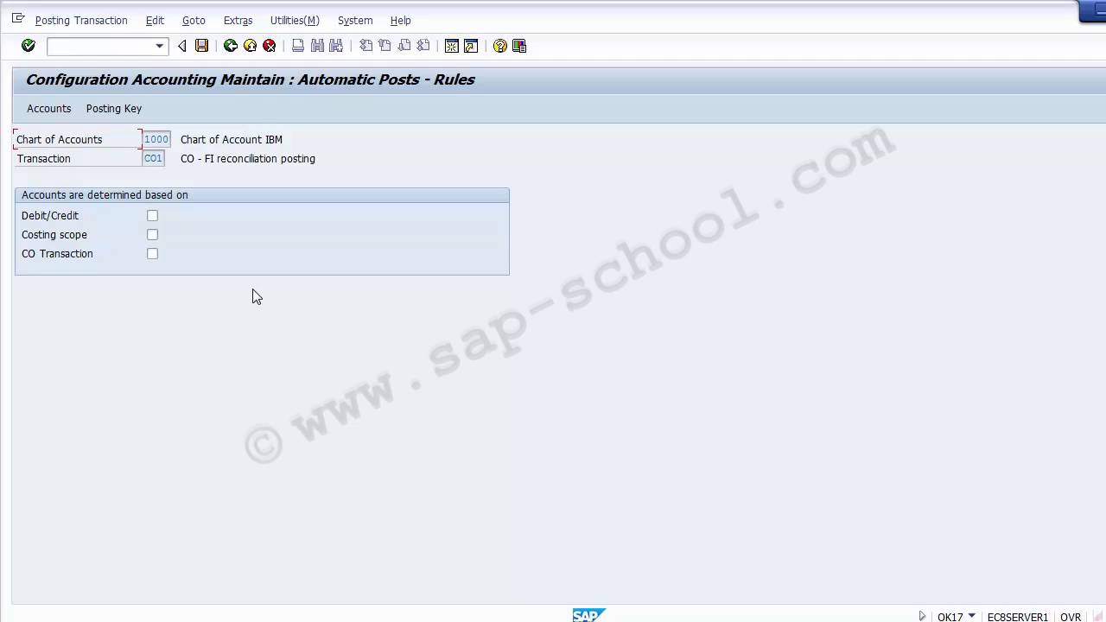
Base the account determination on CO Transaction, accept the rule change and save it to the FICO Configurations customizing request
click(152, 256)
click(48, 111)
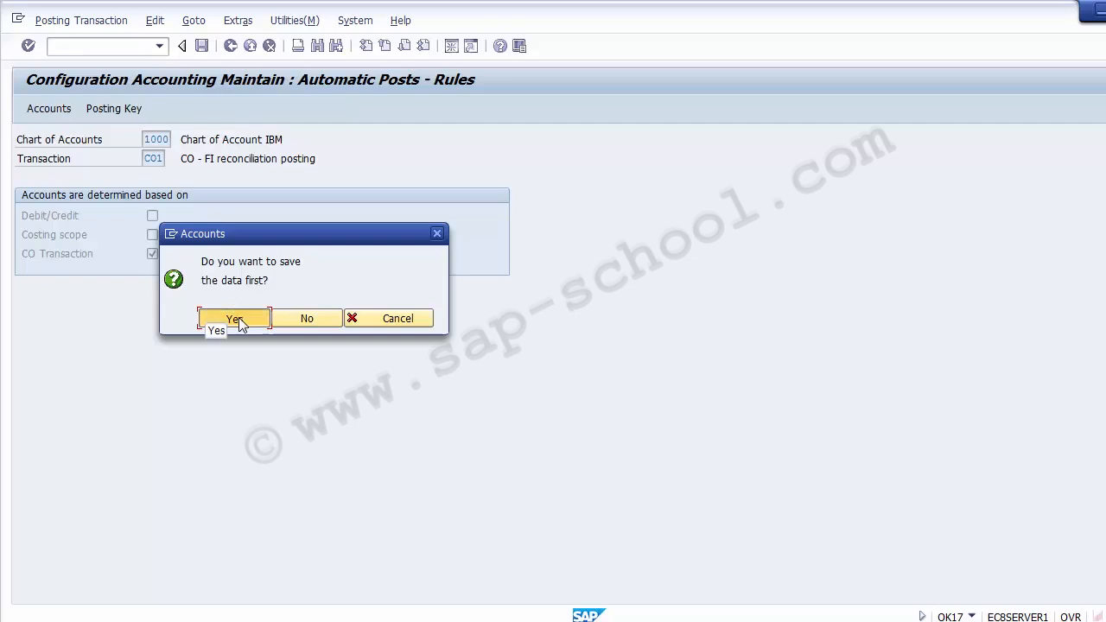
click(237, 319)
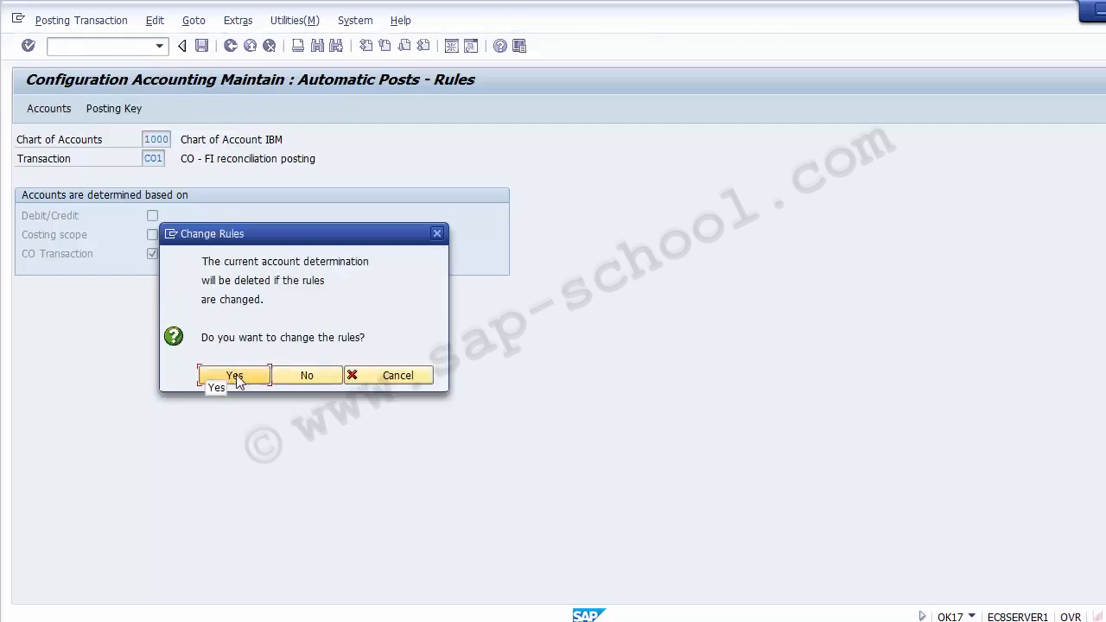
click(236, 377)
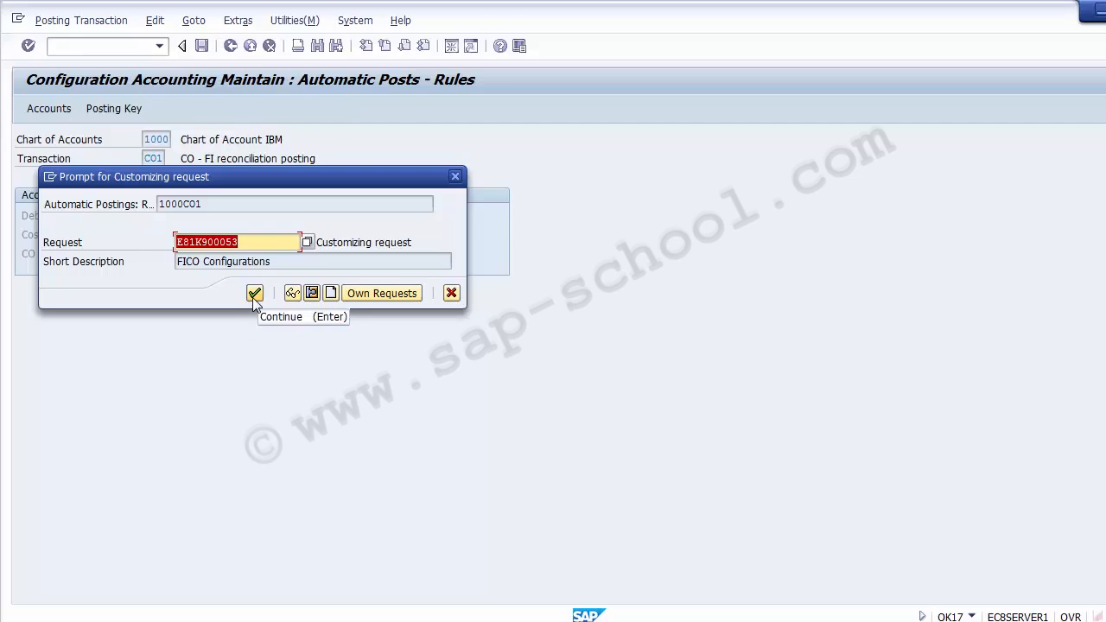
click(254, 295)
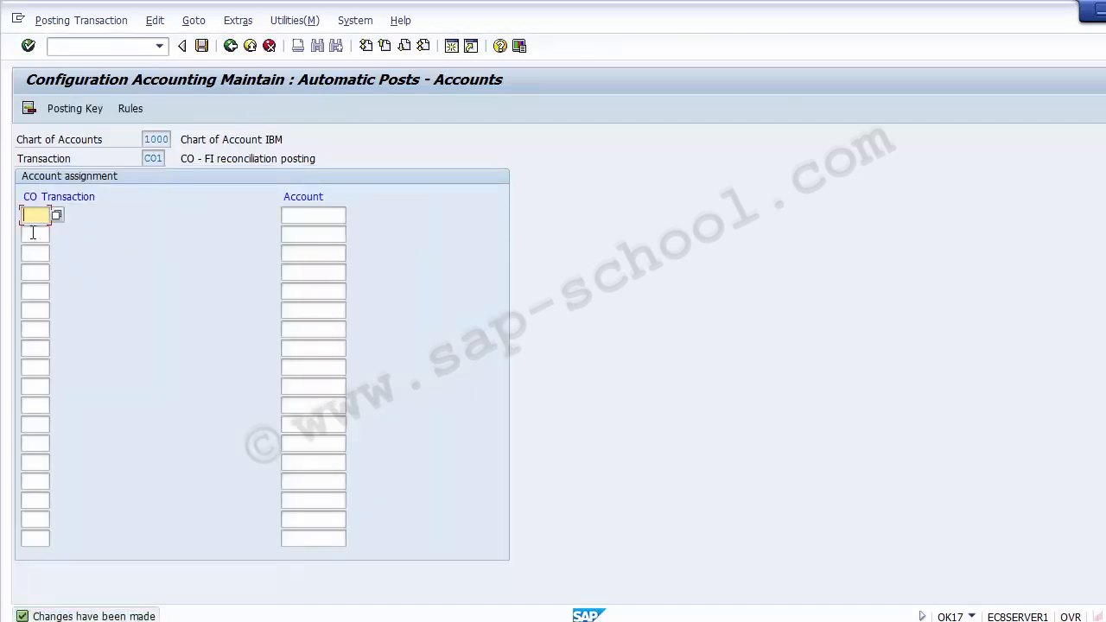
click(34, 310)
click(323, 214)
click(321, 235)
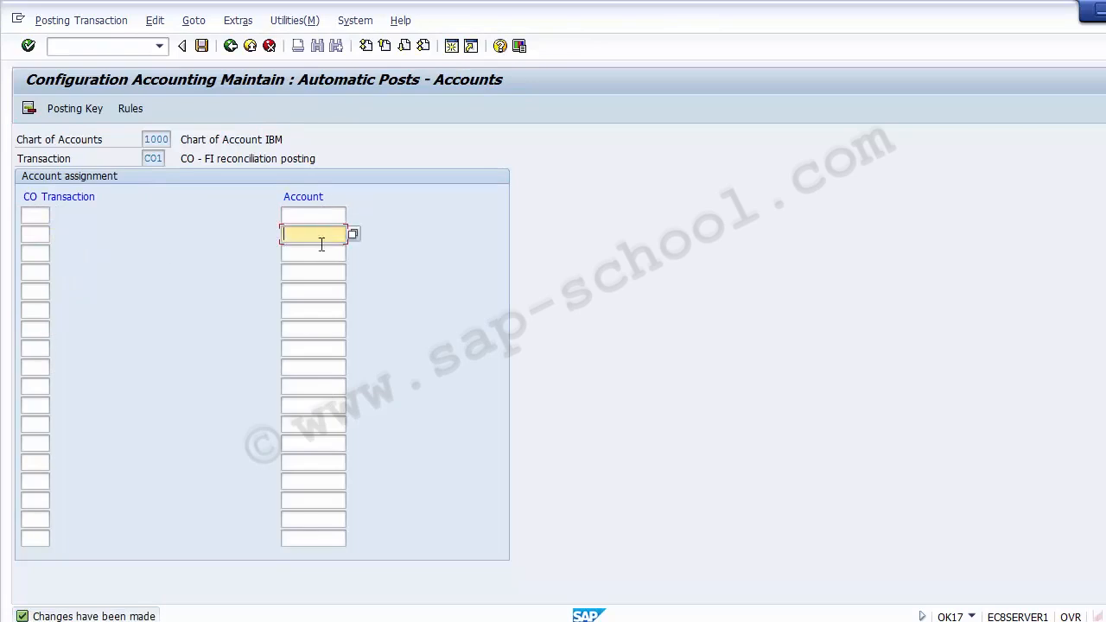
click(321, 255)
click(320, 273)
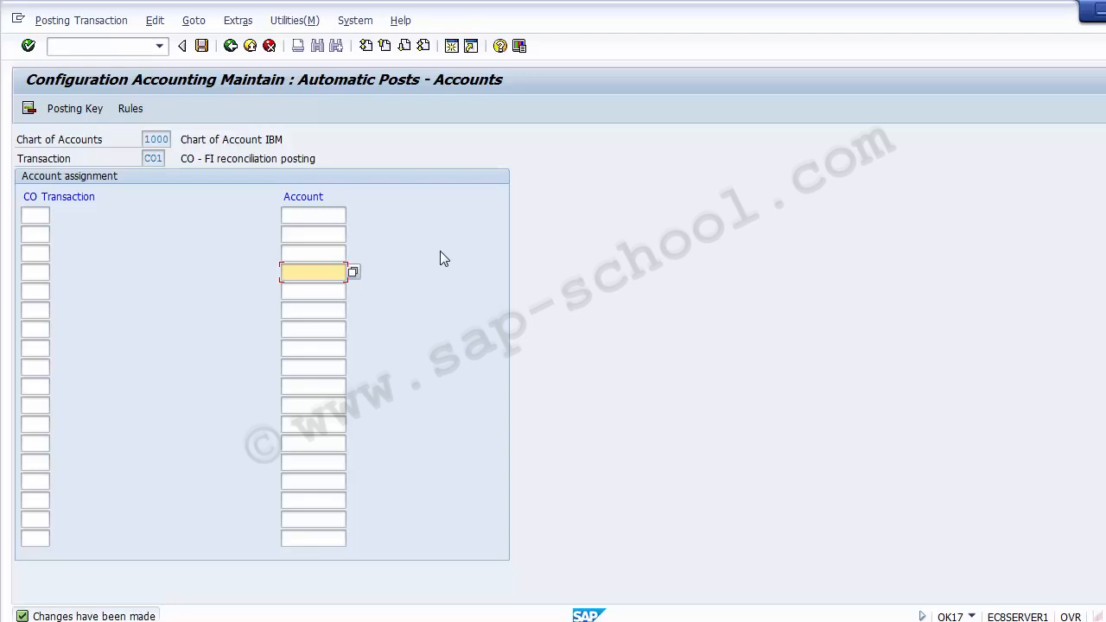
Enter 400010 as the account in the first row of the CO-FI reconciliation account assignment
click(335, 217)
text(4)
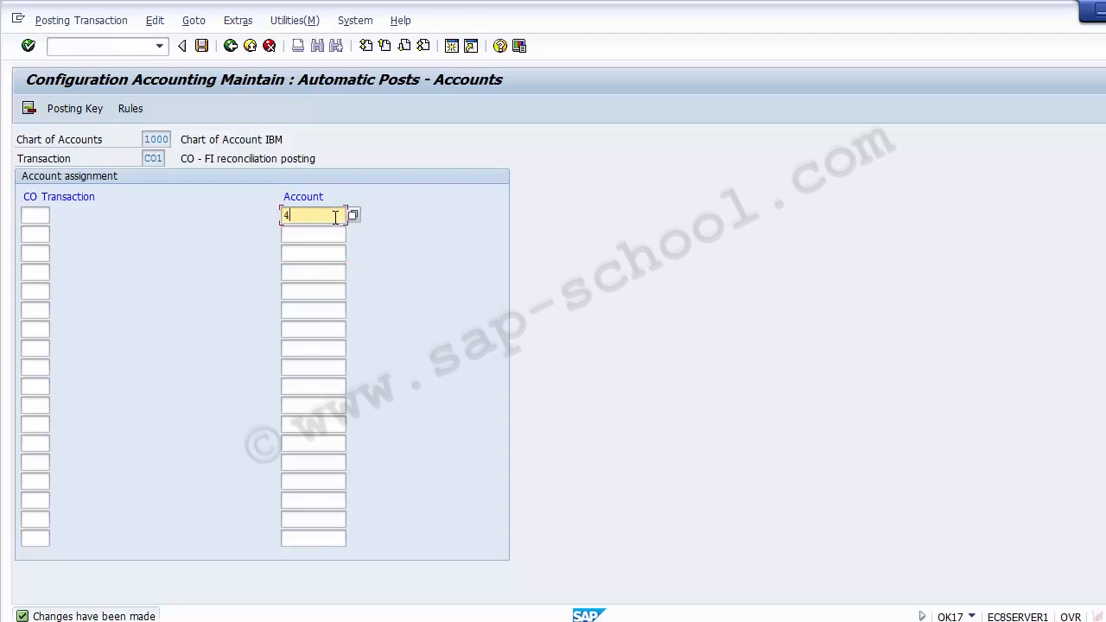
text(00010)
Pick business transaction KAZI, Actual cost center accrual, as the CO transaction for the first row
click(35, 217)
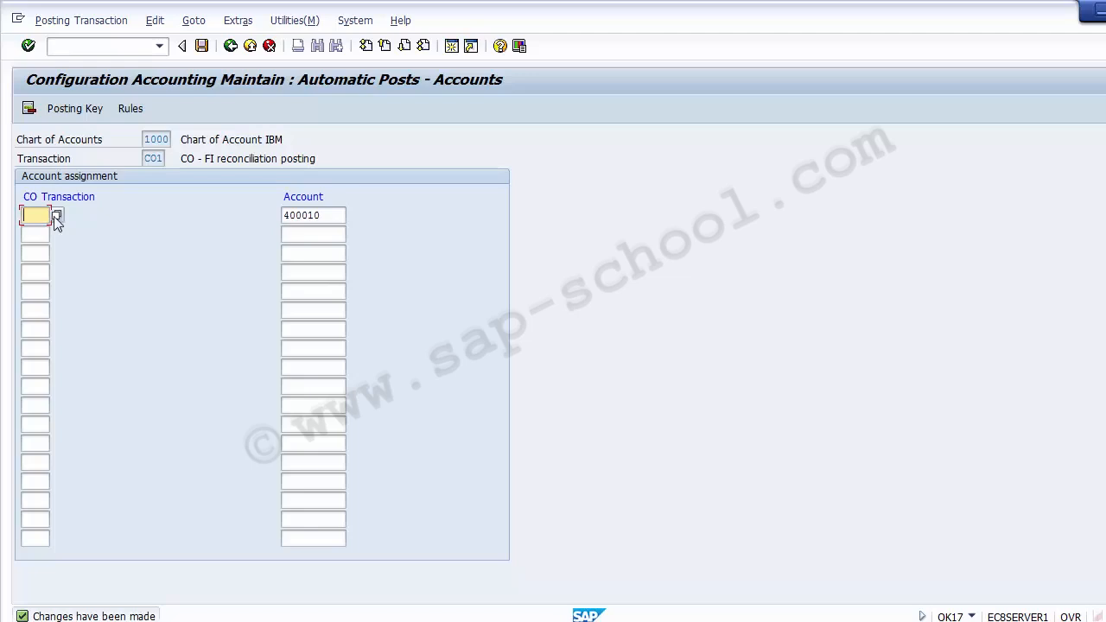
click(57, 216)
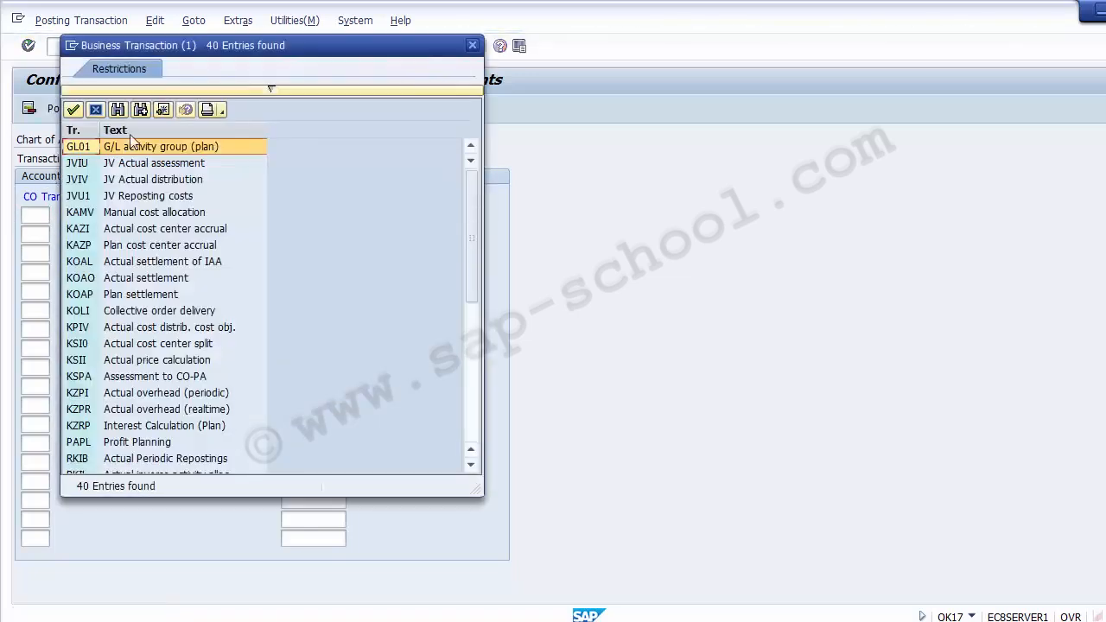
click(128, 245)
key(Up)
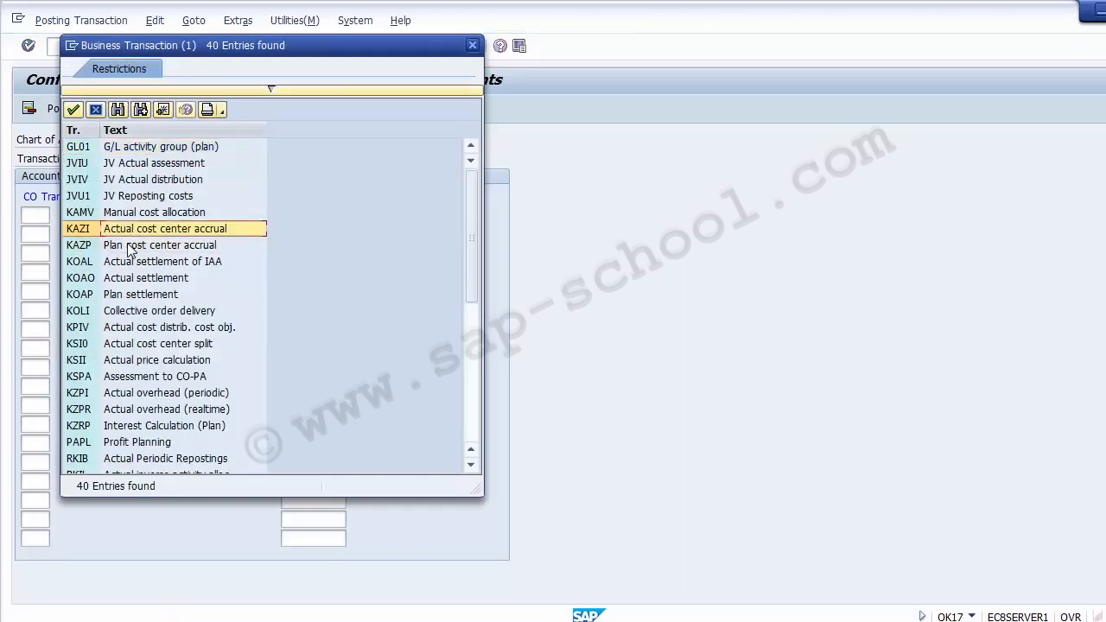
key(Down)
key(Down)
key(Up)
key(Up)
key(Up)
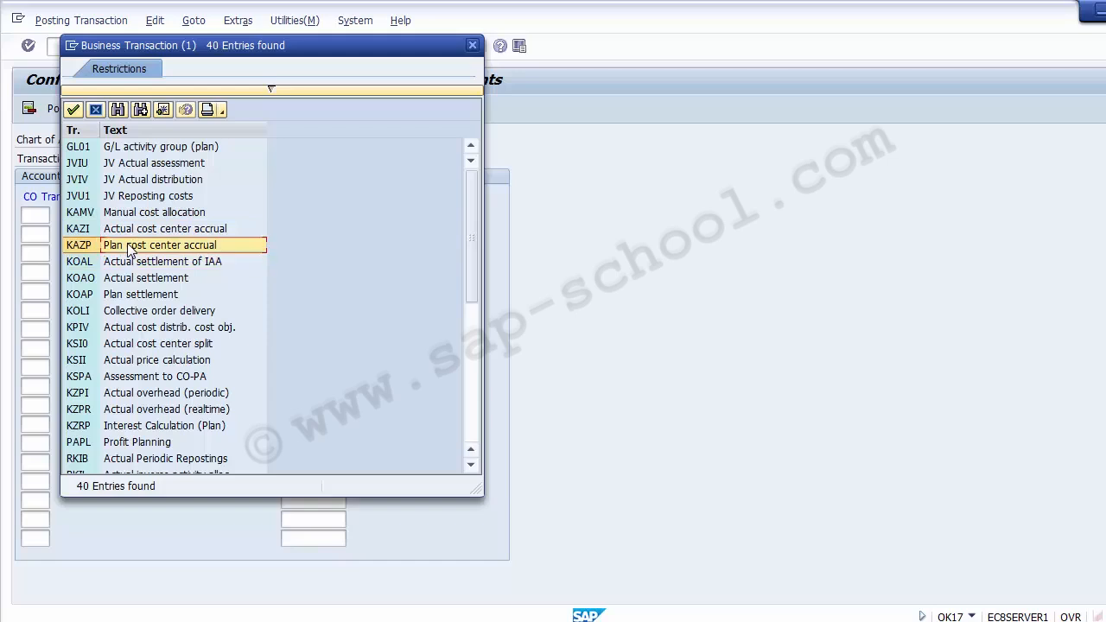
key(Down)
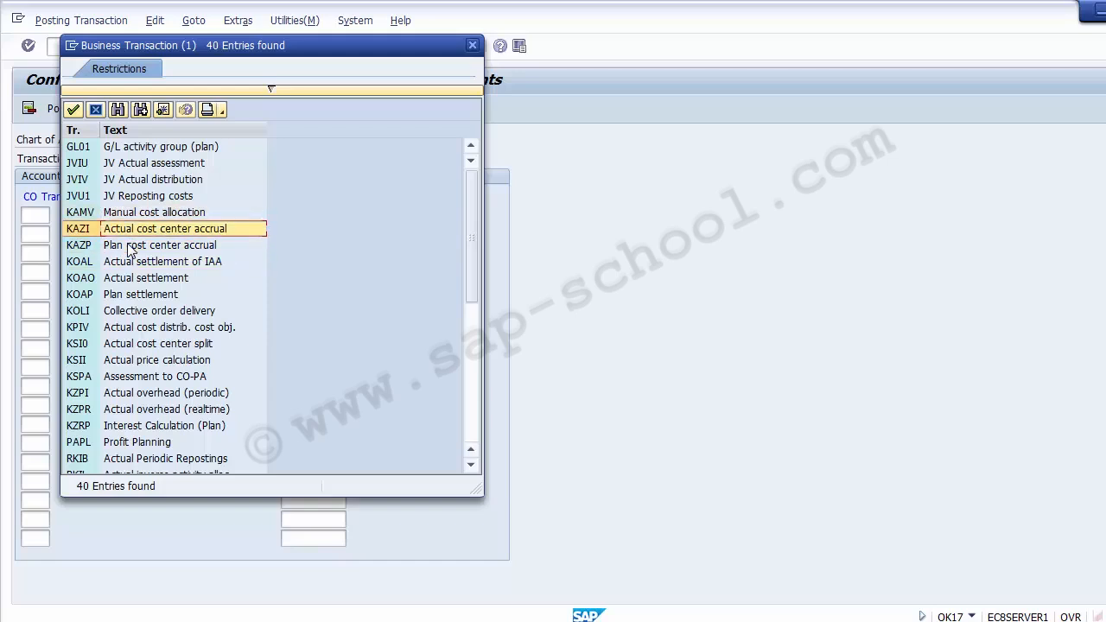
key(Return)
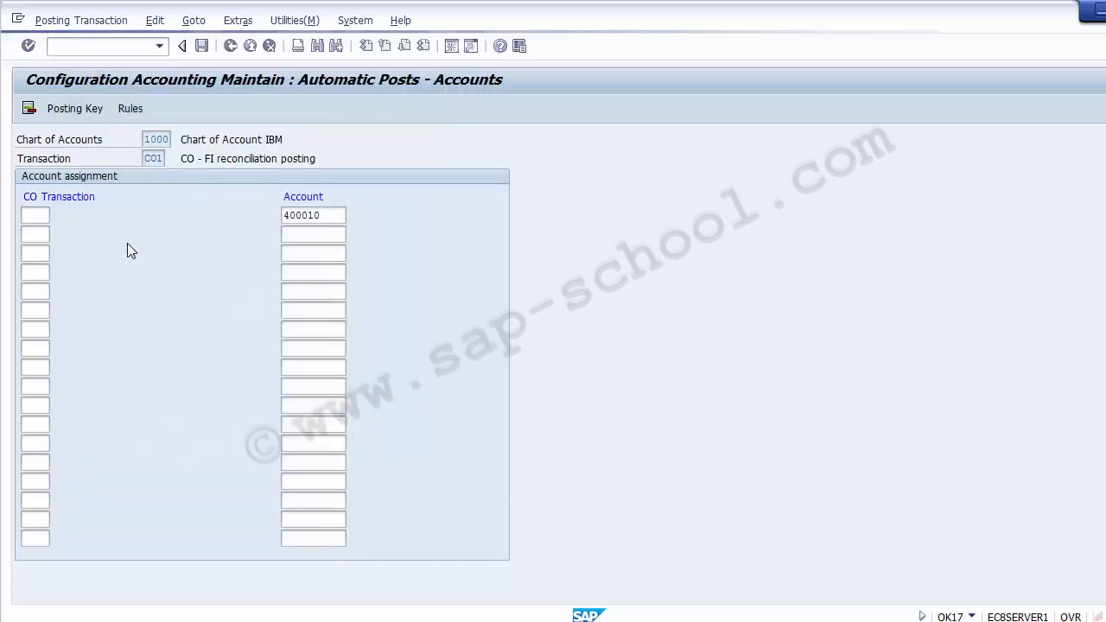
double_click(39, 221)
Pick KOAO (Actual settlement) and KOAL (Actual settlement of IAA) as the CO transactions for the second and third rows
click(38, 231)
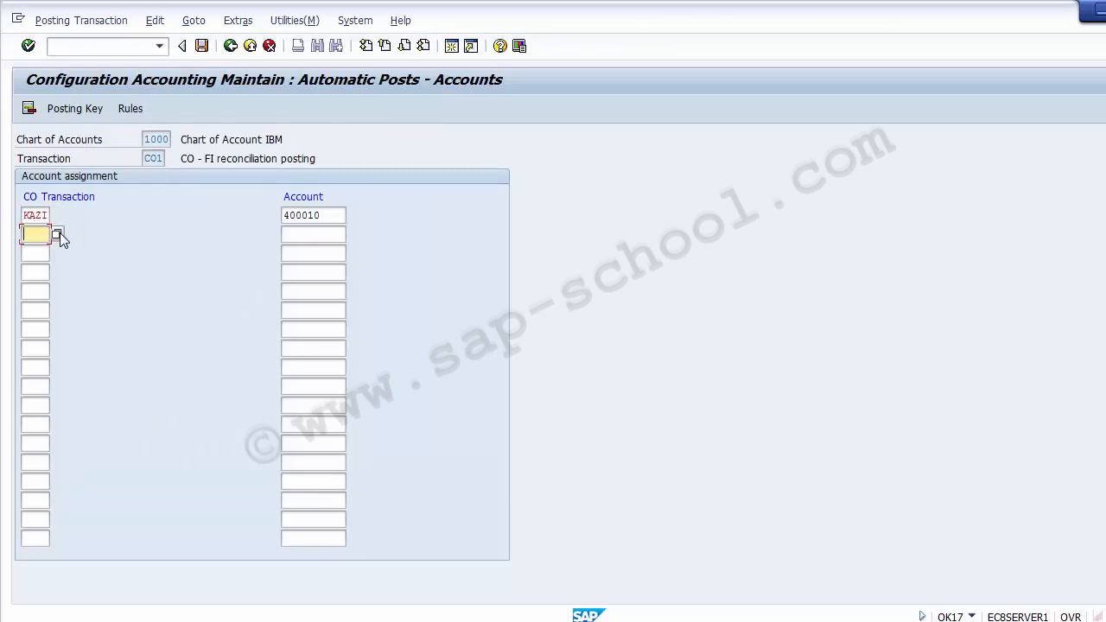
click(57, 234)
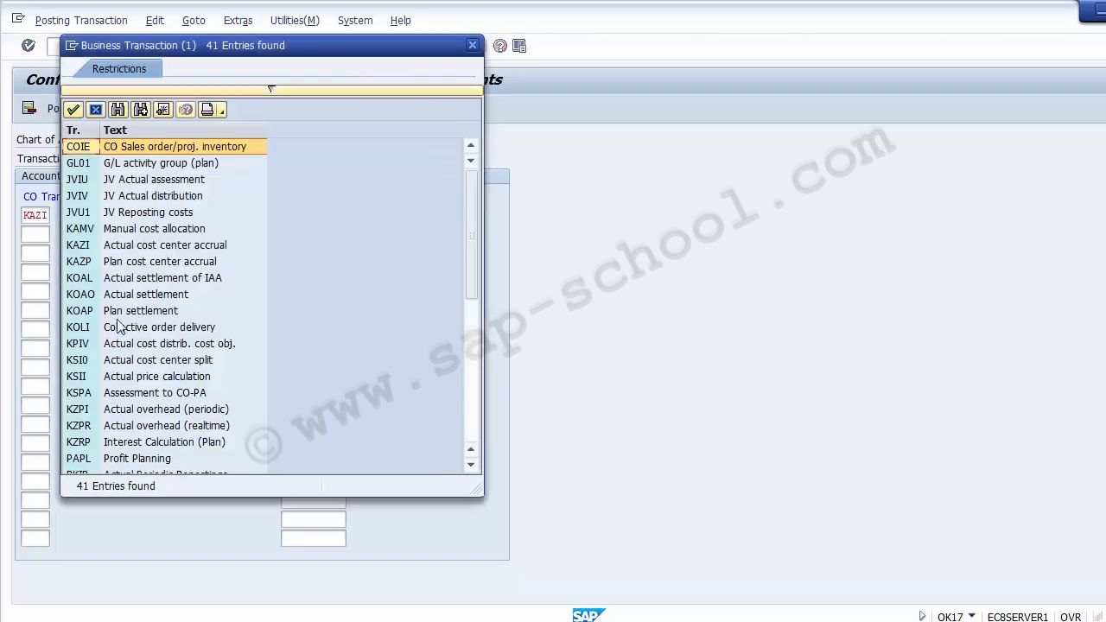
double_click(95, 296)
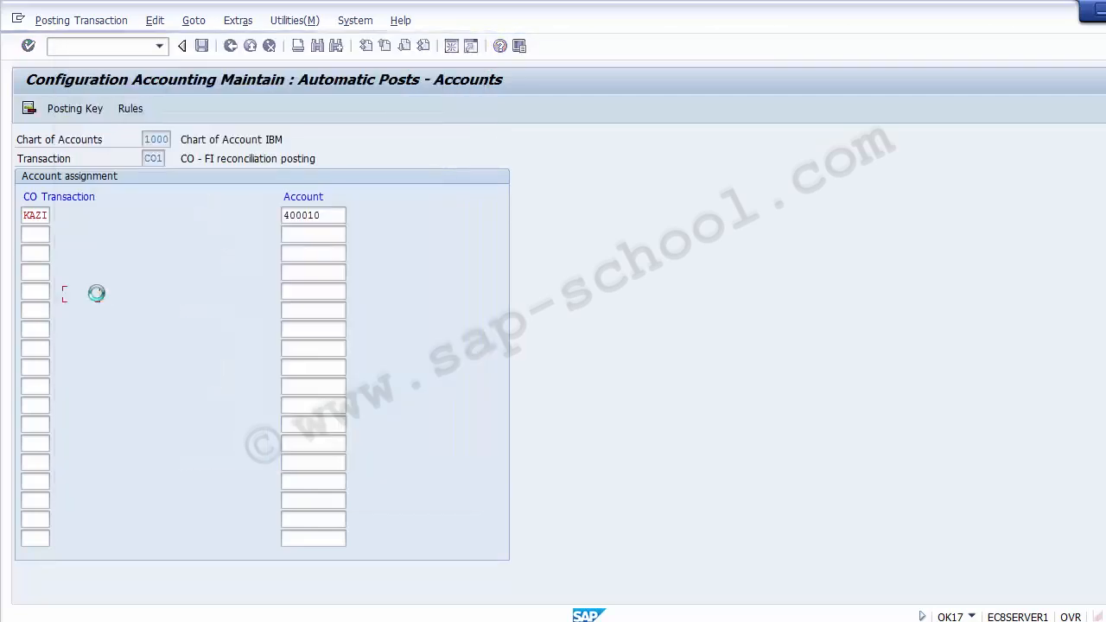
click(39, 253)
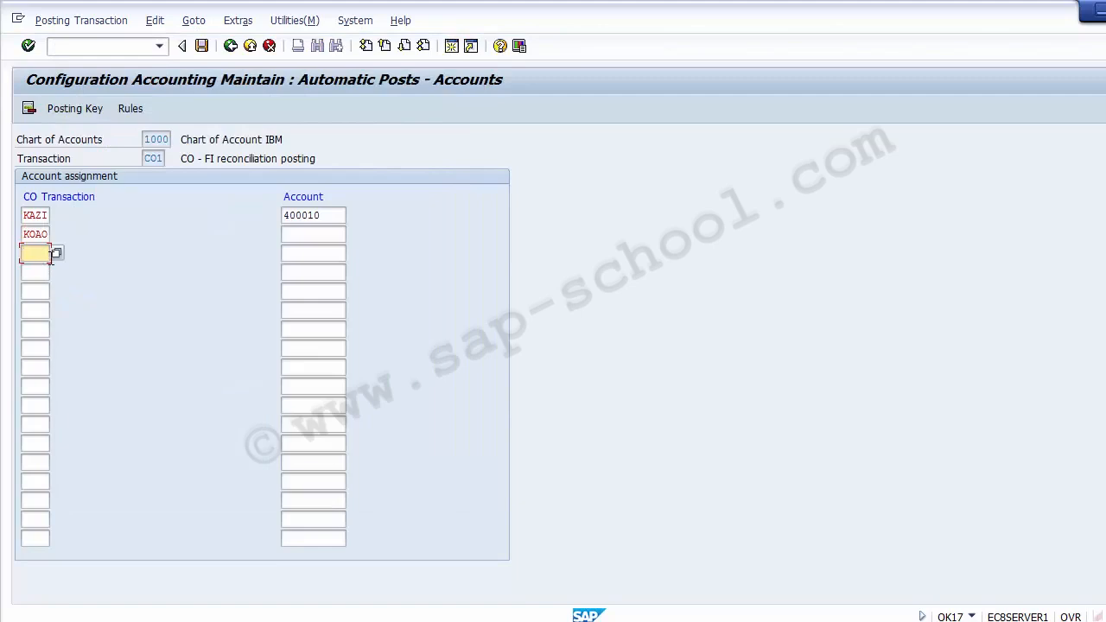
click(57, 256)
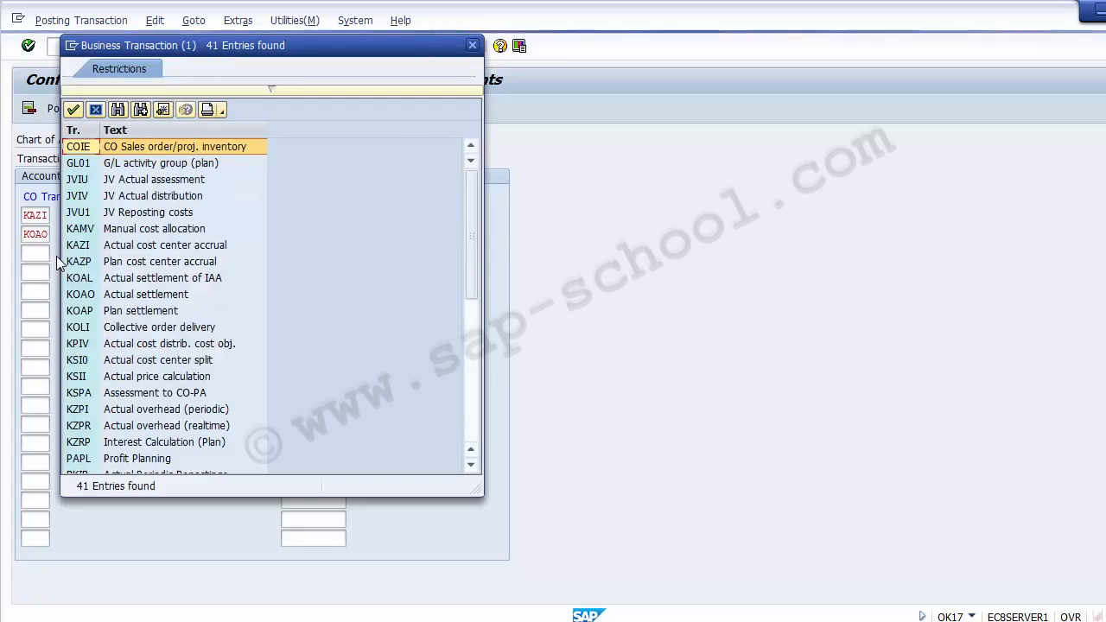
click(121, 277)
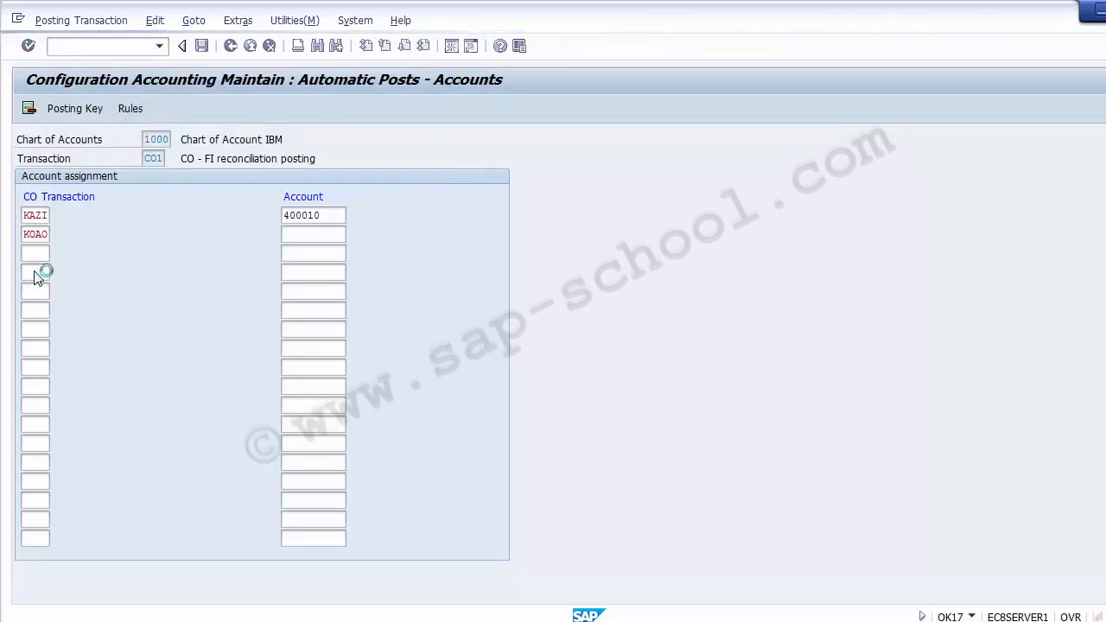
Pick KOAO, Actual settlement, as the CO transaction for the fourth row
click(34, 273)
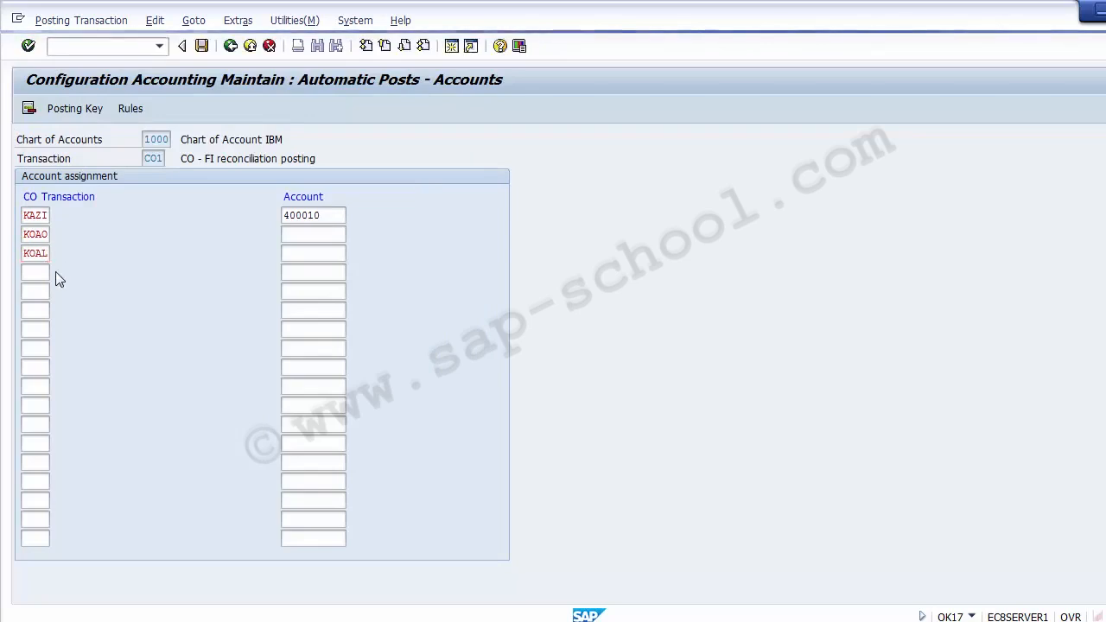
click(55, 272)
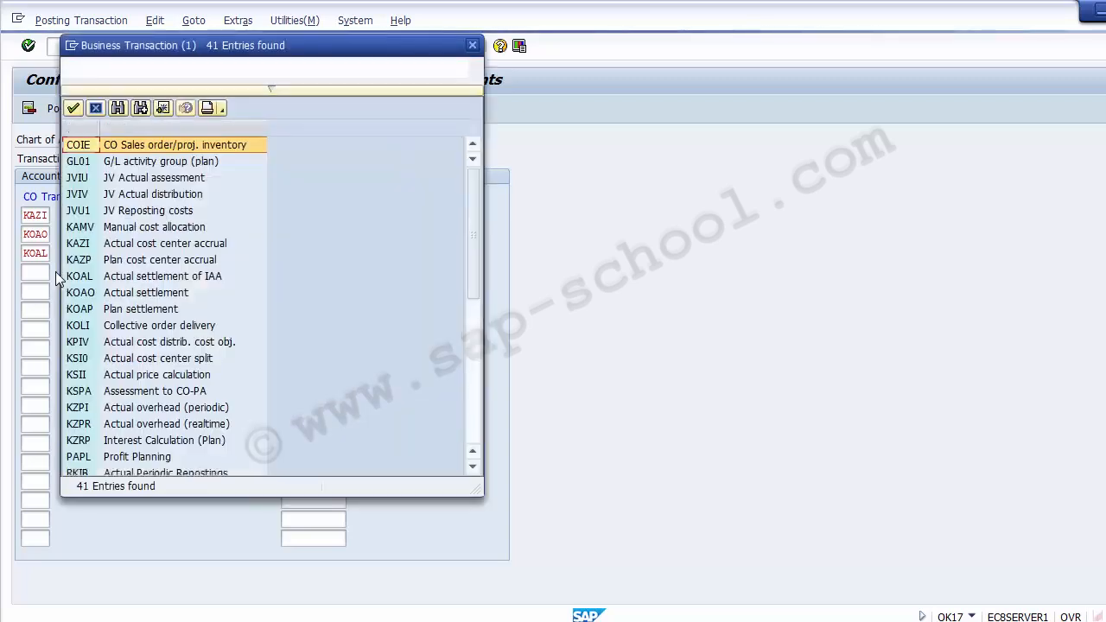
click(141, 295)
double_click(141, 295)
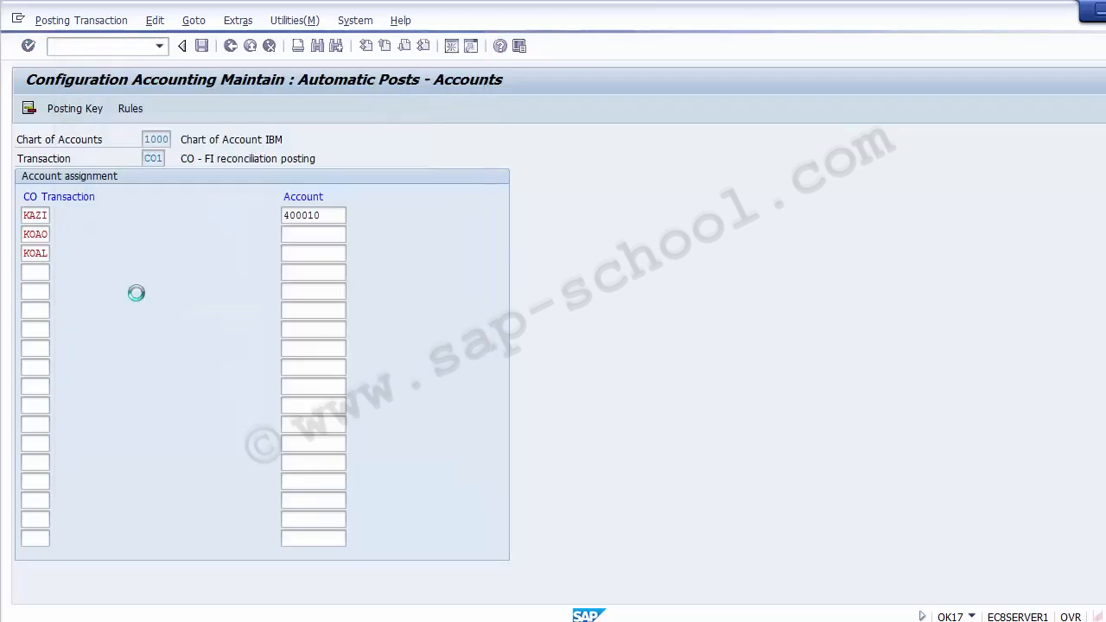
Copy account 400010 from the KAZI row into the account fields of the second, third and fourth rows
click(318, 232)
click(319, 251)
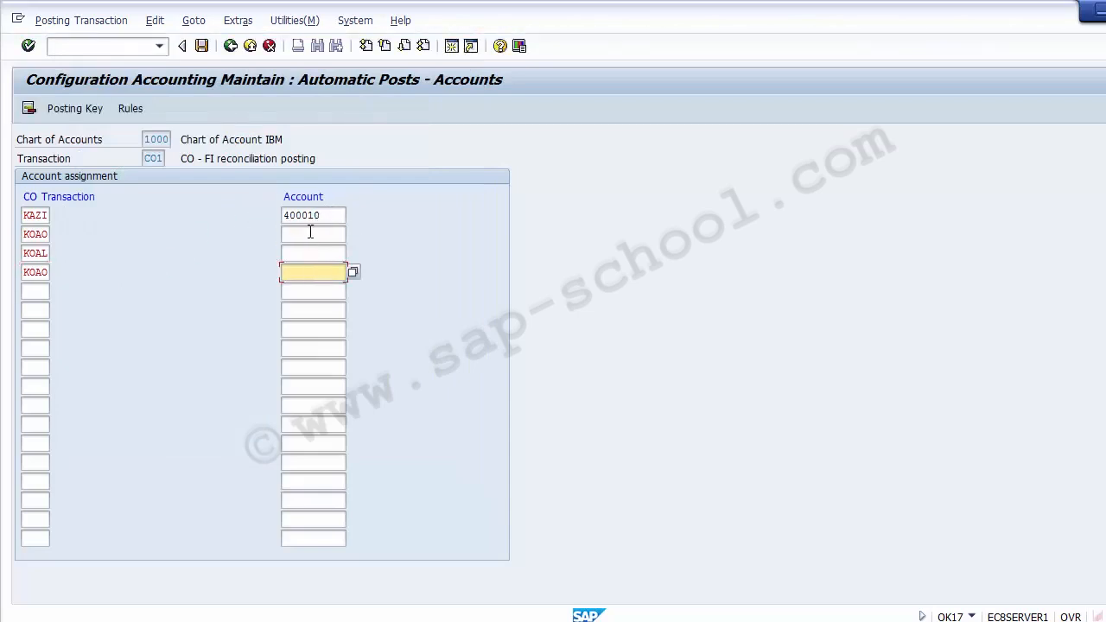
click(312, 233)
click(323, 216)
drag(323, 216, 274, 217)
key(ctrl+c)
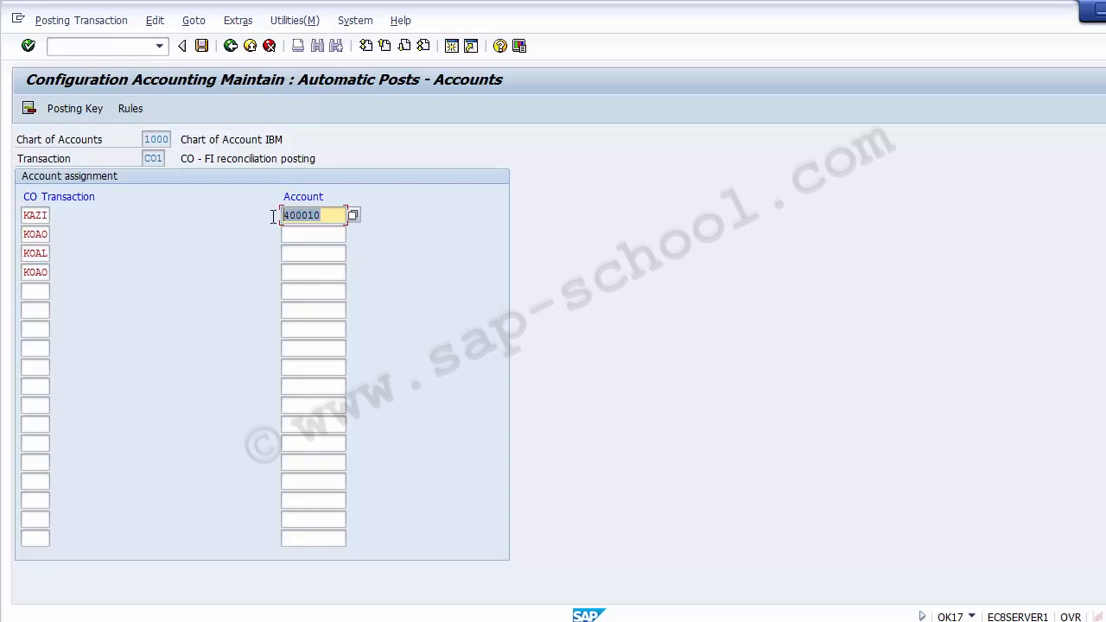
click(295, 232)
key(ctrl+v)
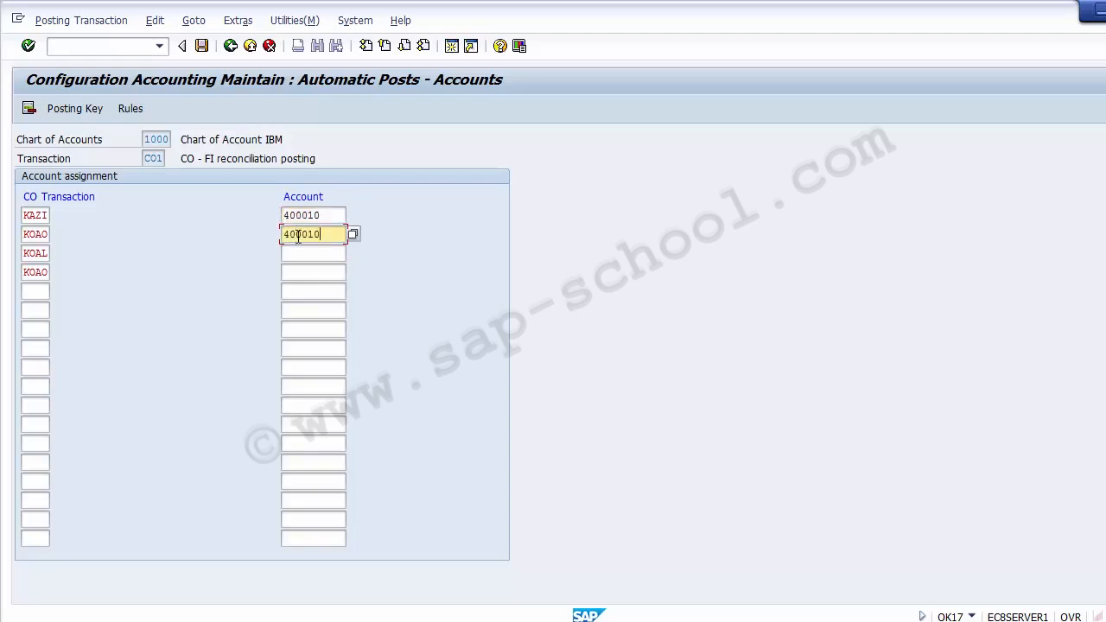
click(298, 251)
key(ctrl+v)
click(298, 274)
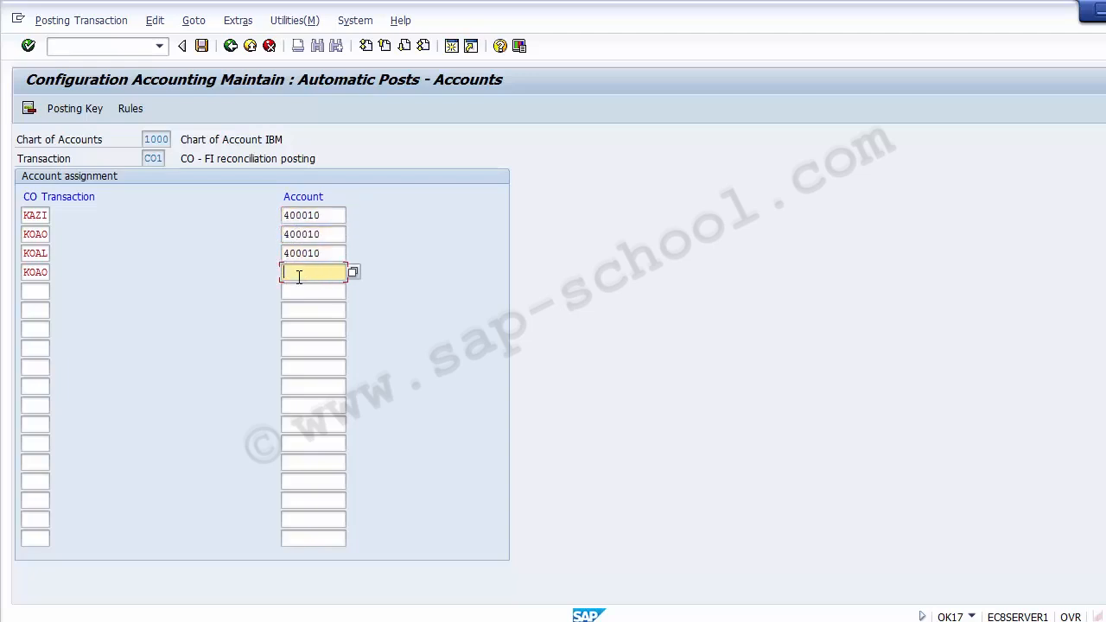
key(ctrl+v)
Save the CO transaction account assignments to the FICO Configurations customizing request and leave the account determination
click(202, 47)
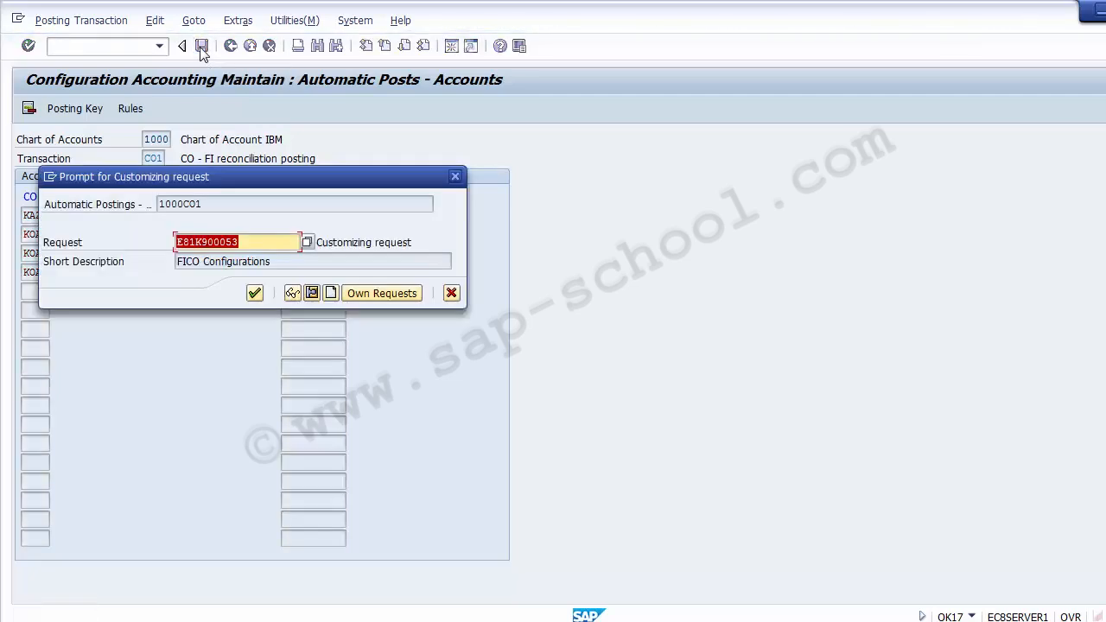
click(254, 294)
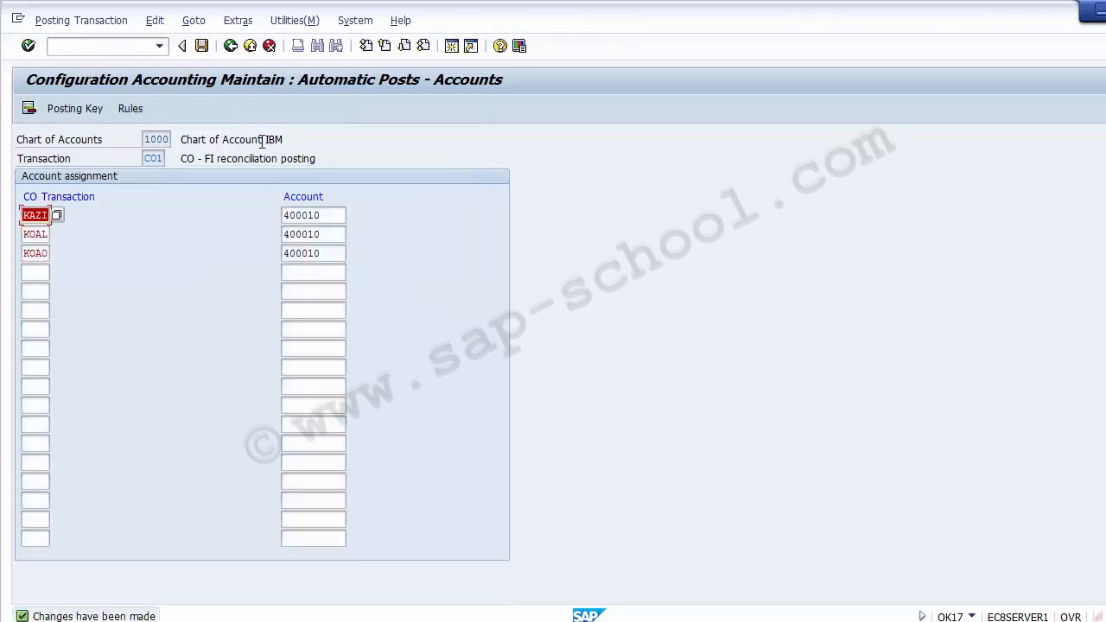
click(248, 48)
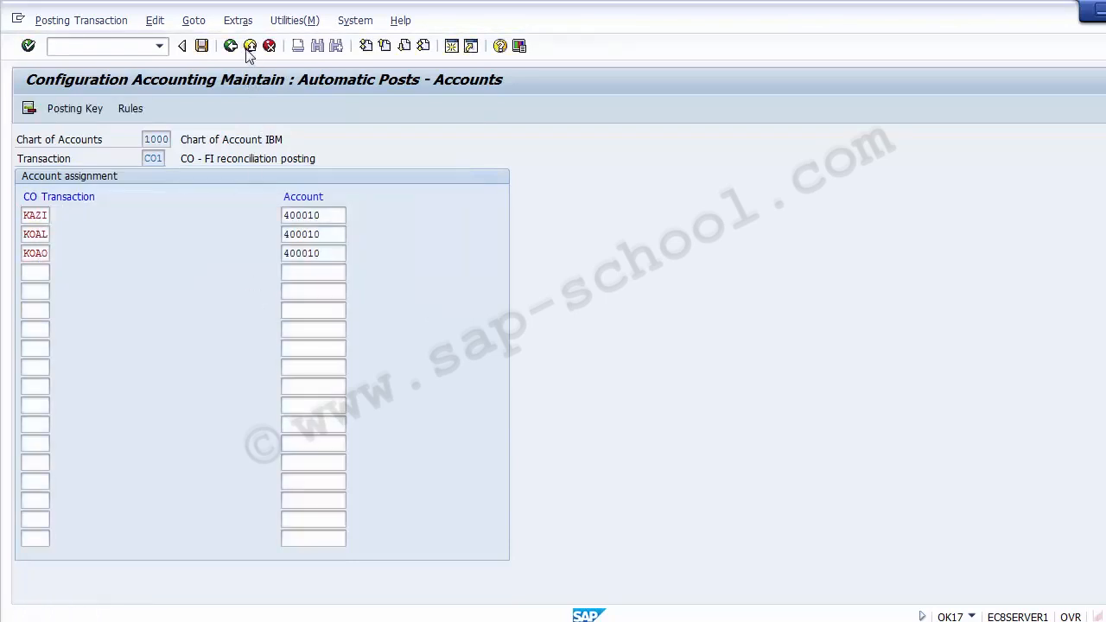
click(248, 49)
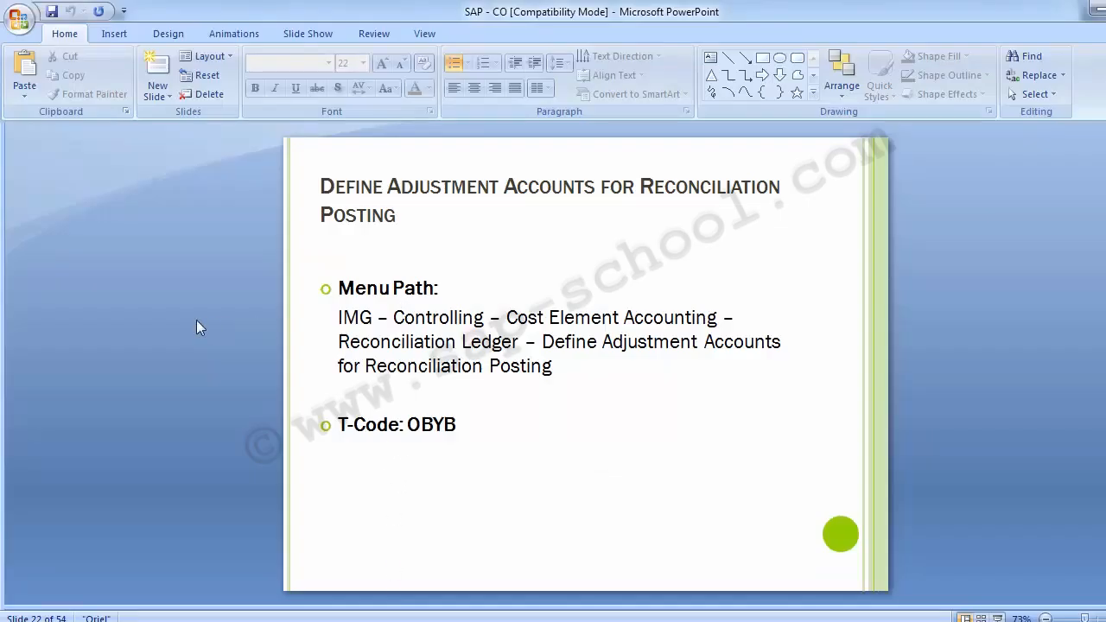
Switch to the PowerPoint presentation and view the slide on specifying the document number range for reconciliation posting
scroll(197, 320, down, 1)
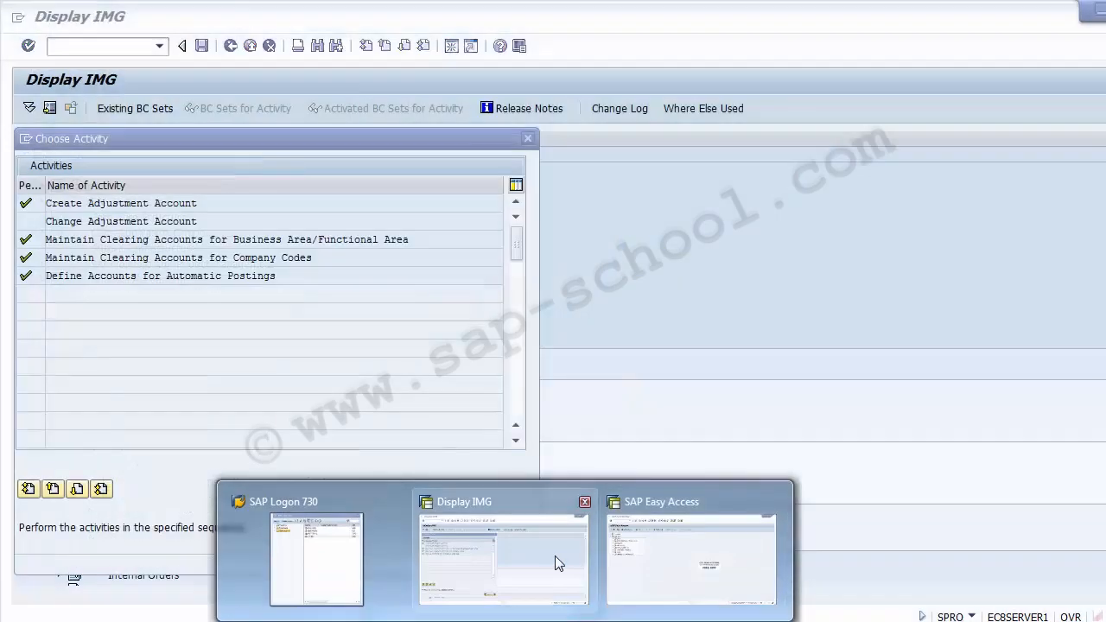
Switch to the SAP Display IMG window, close the activity list and open Specify Document Number Range for Reconciliation Posting
click(555, 556)
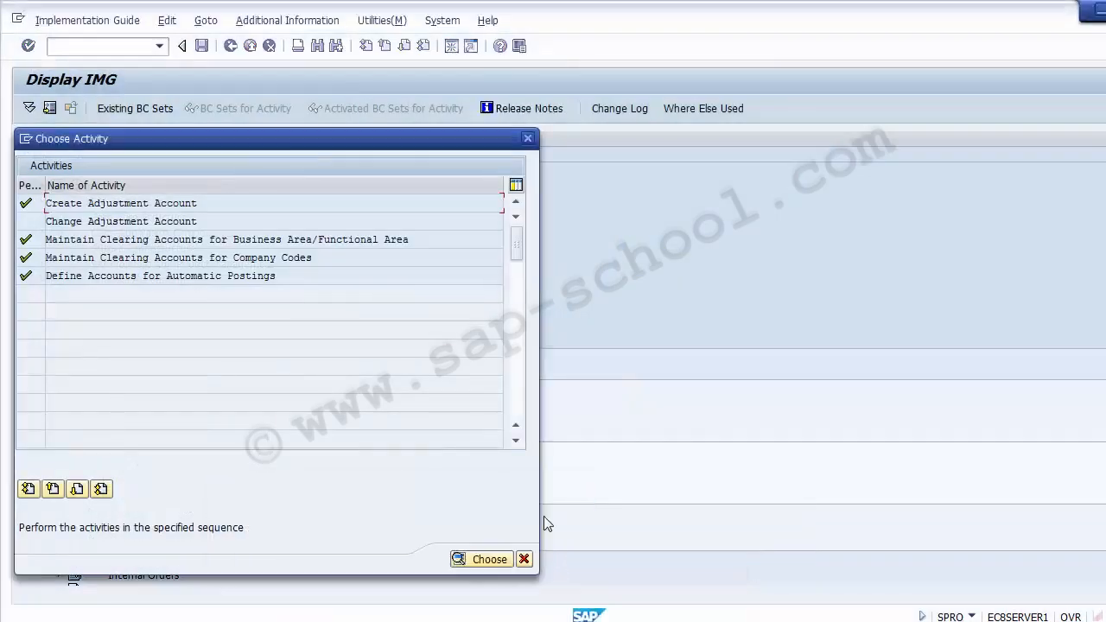
click(528, 139)
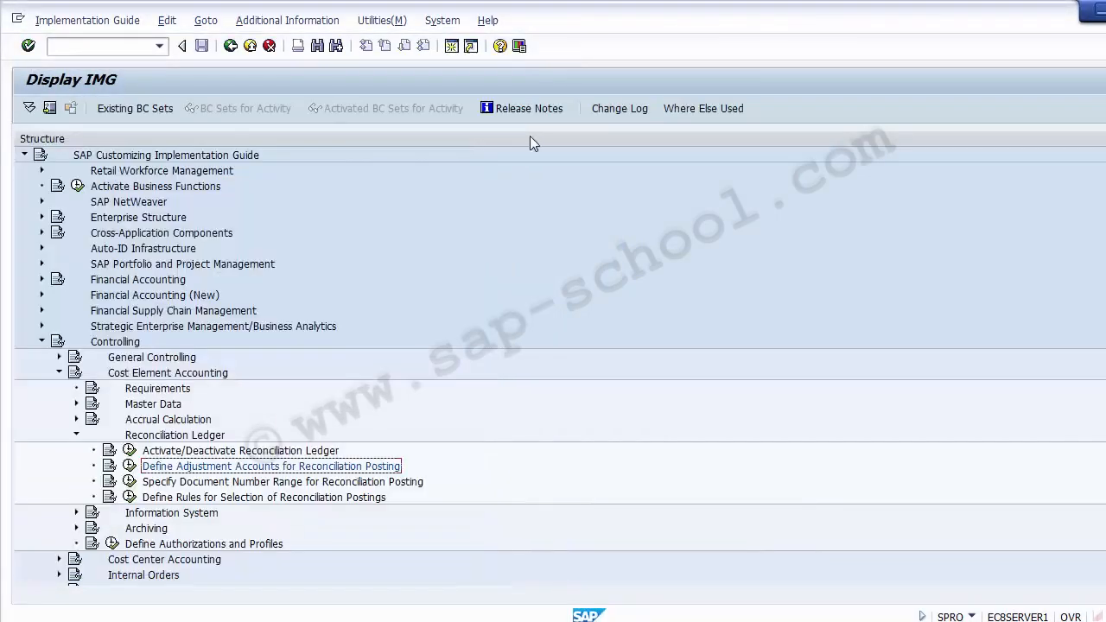
click(179, 482)
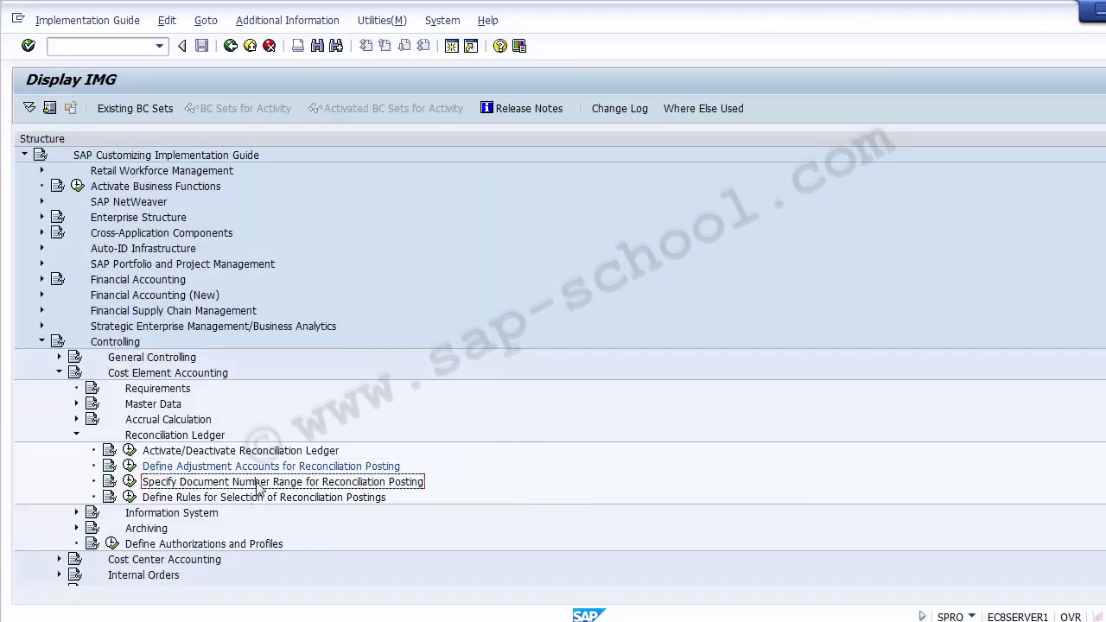
click(129, 482)
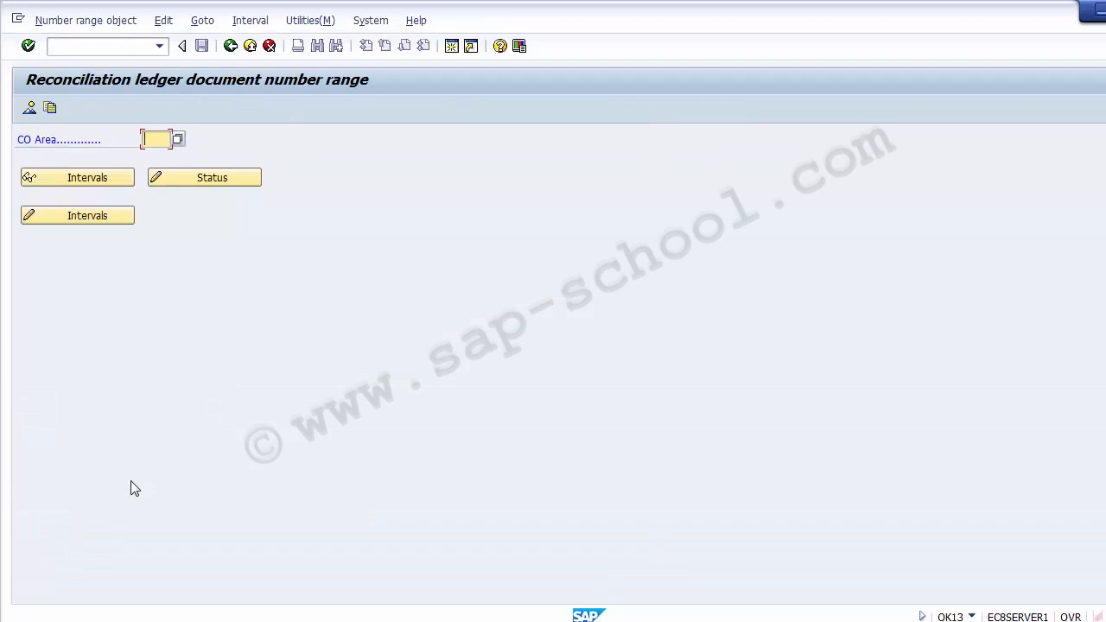
For CO area Z100, copy the reconciliation ledger document number range from CO area 0001 to Z100, acknowledge the transport notice and leave the transaction
text(Z)
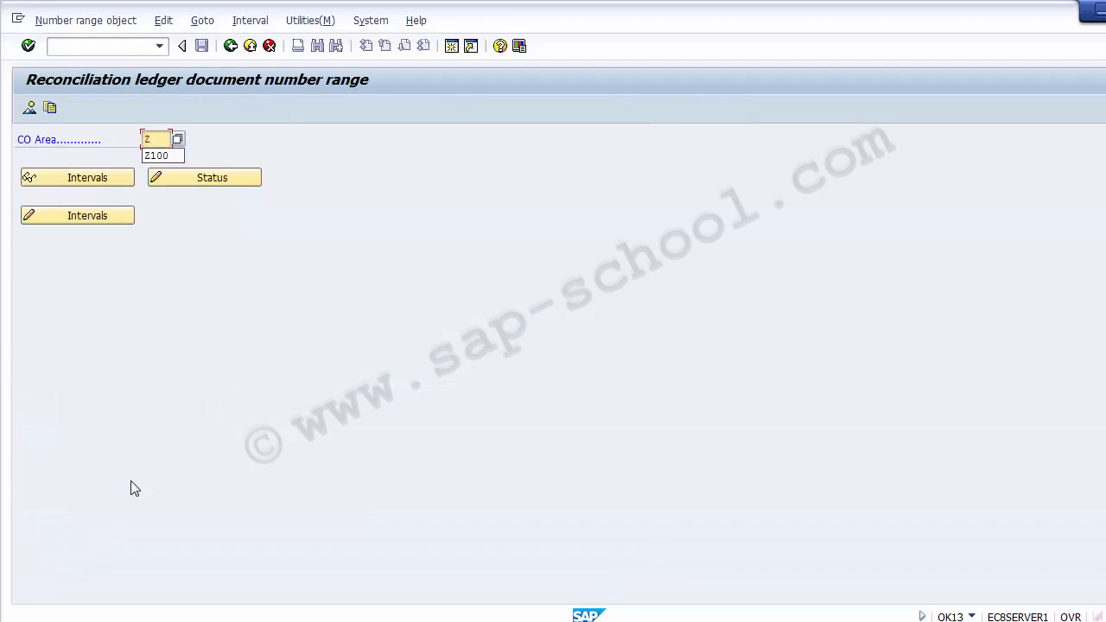
text(100)
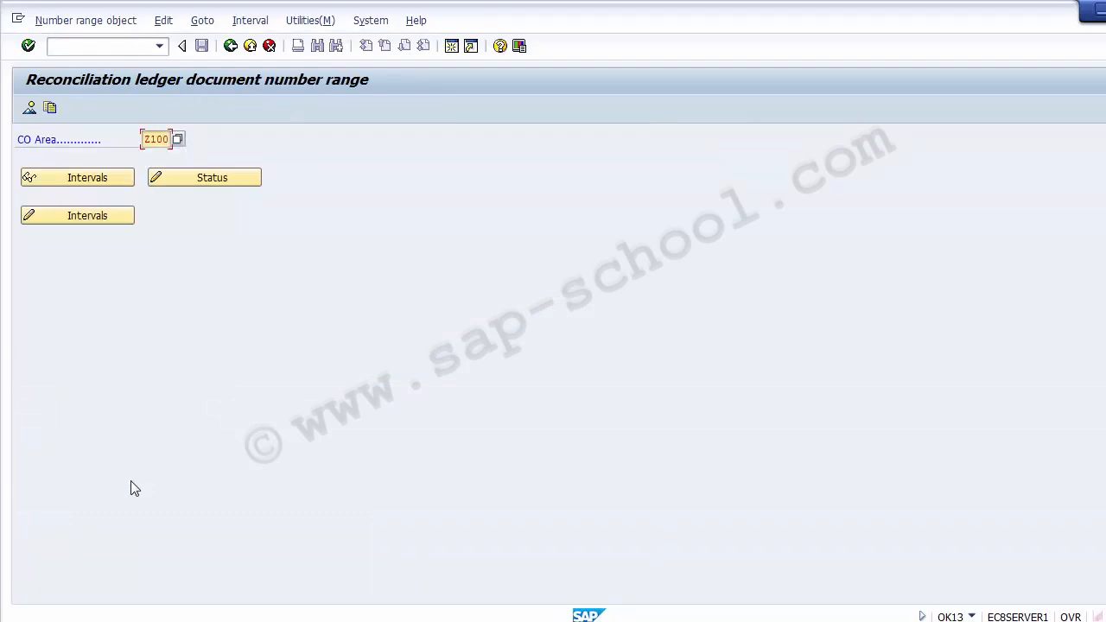
click(51, 109)
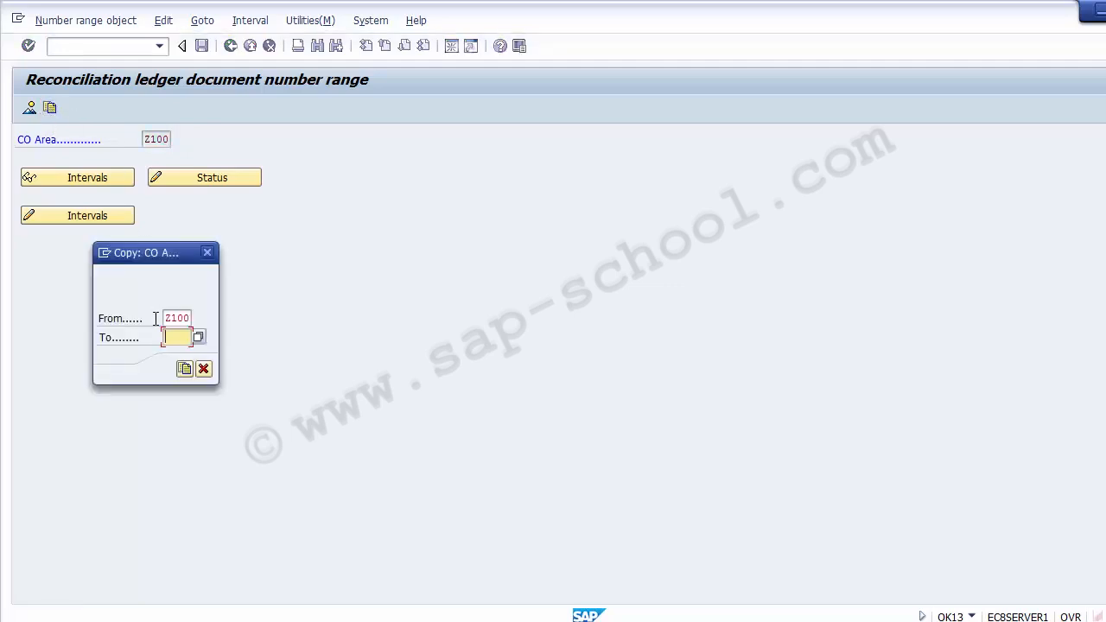
click(166, 319)
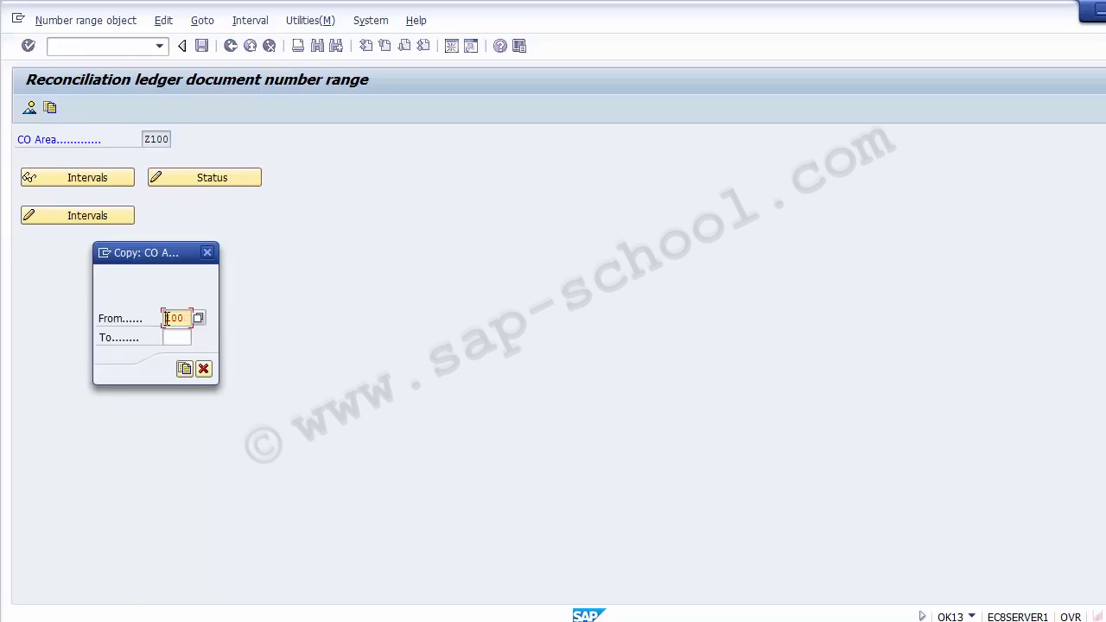
double_click(166, 319)
text(0001)
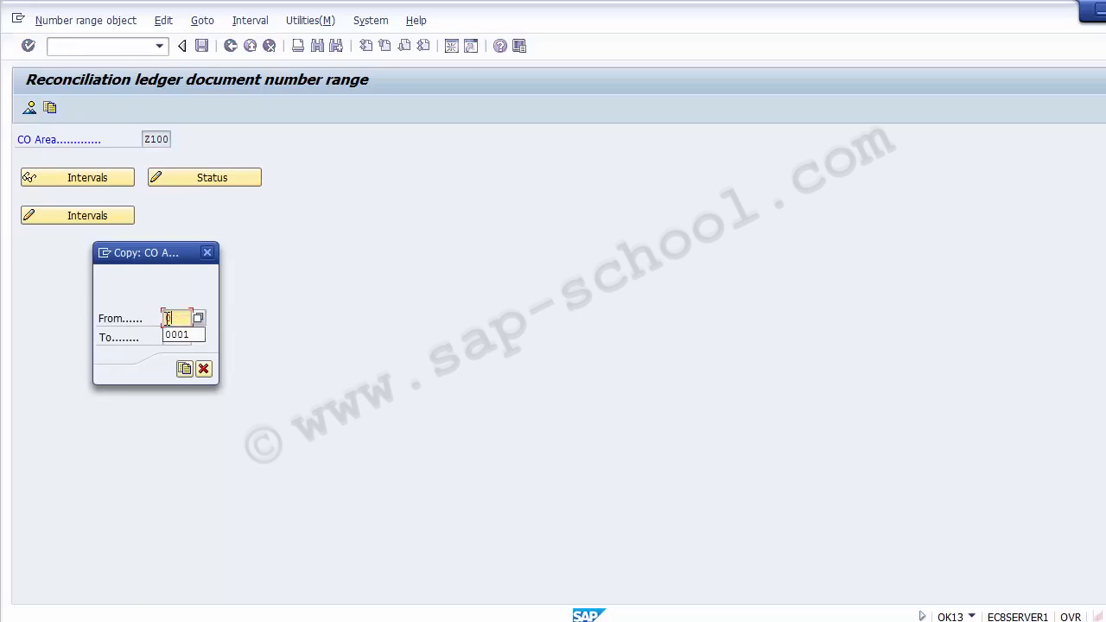
key(Tab)
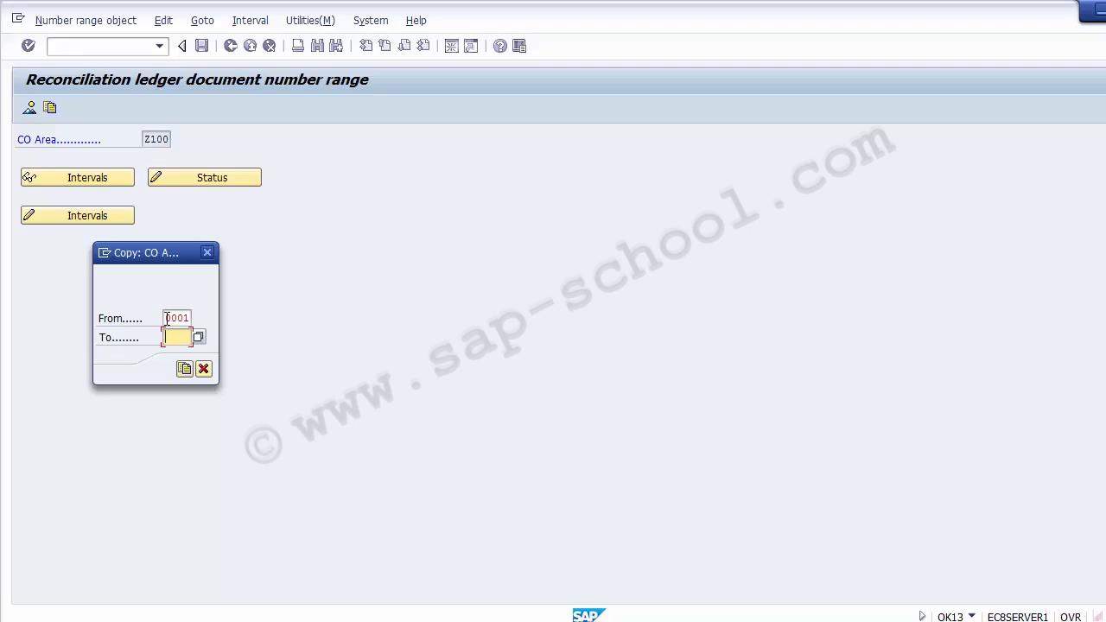
text(Z100)
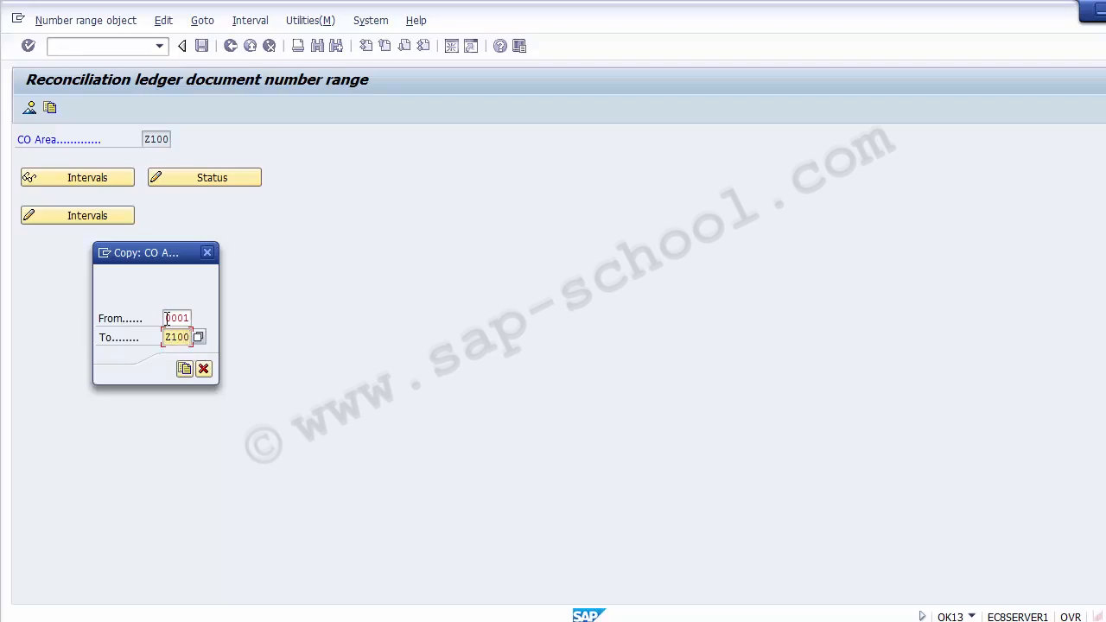
click(184, 370)
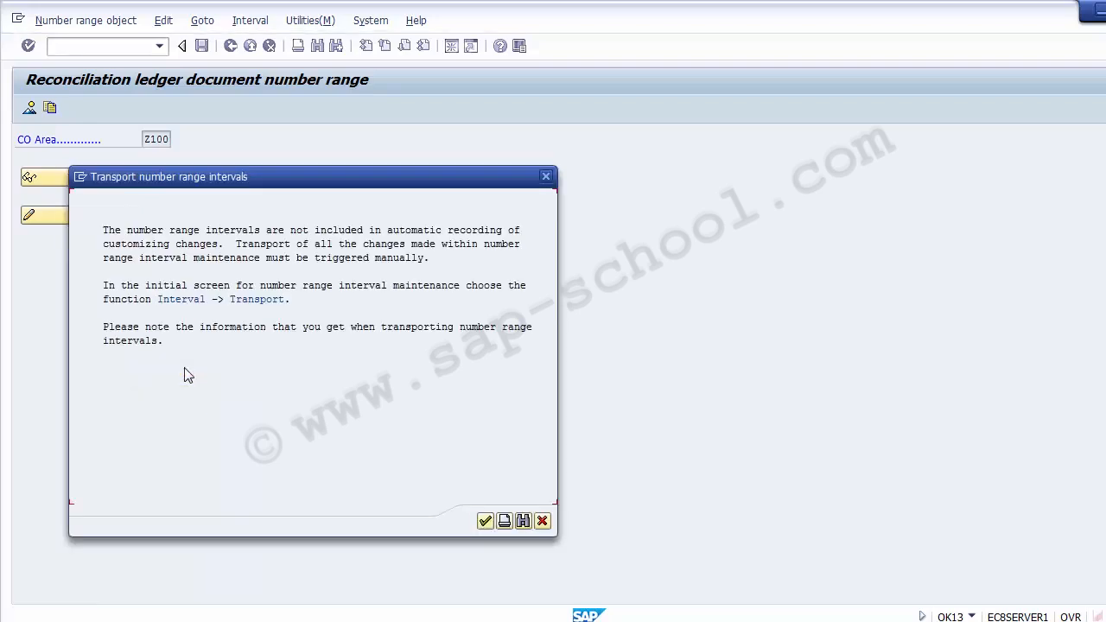
click(485, 522)
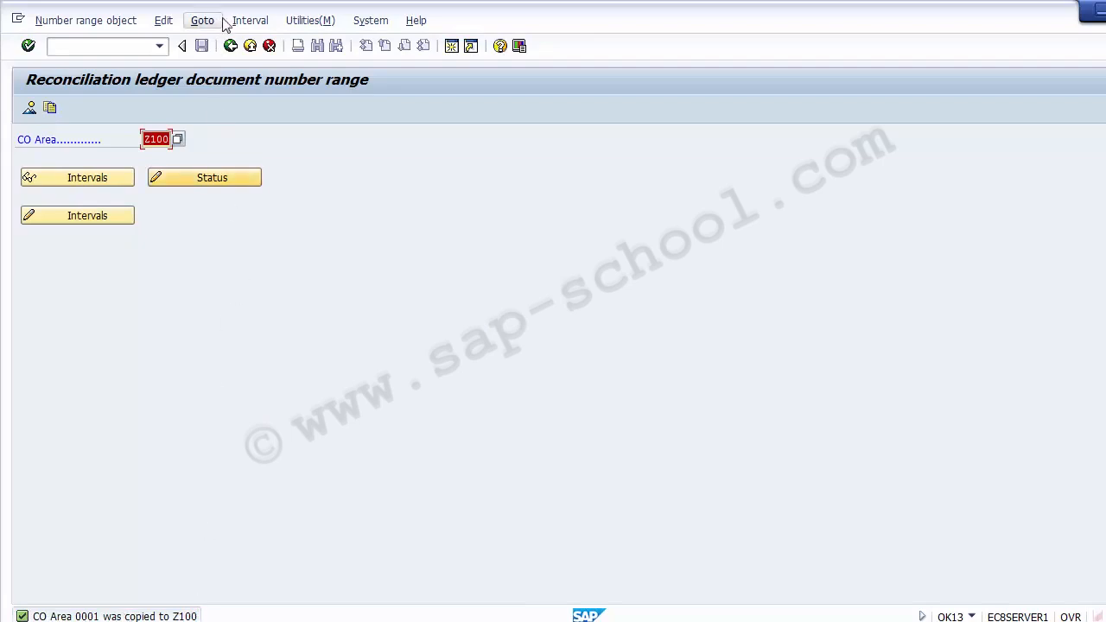
click(249, 48)
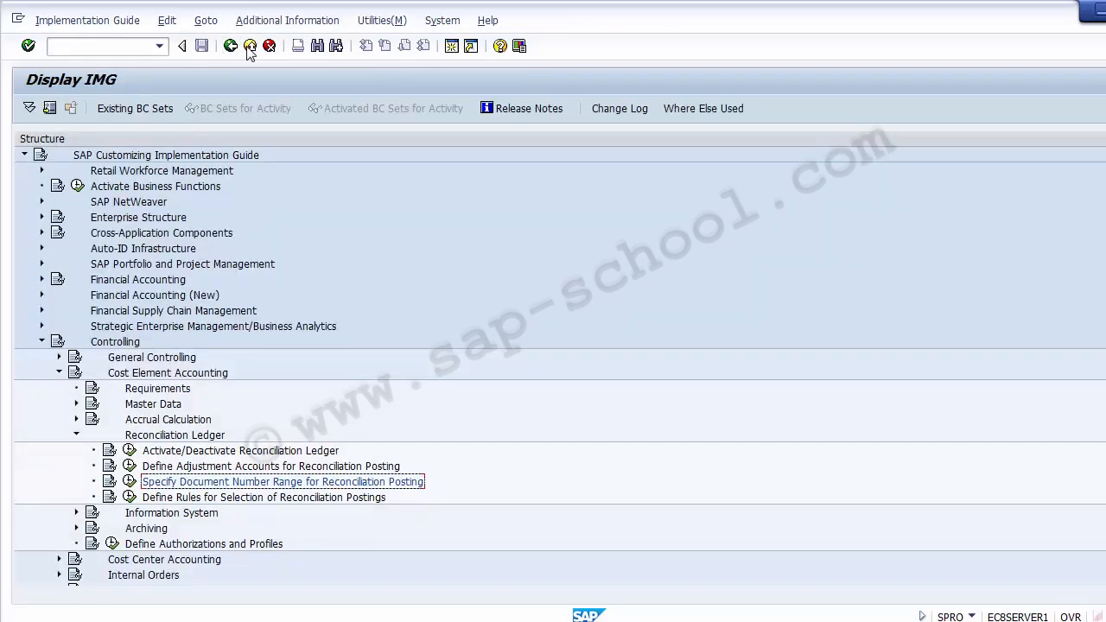
click(249, 48)
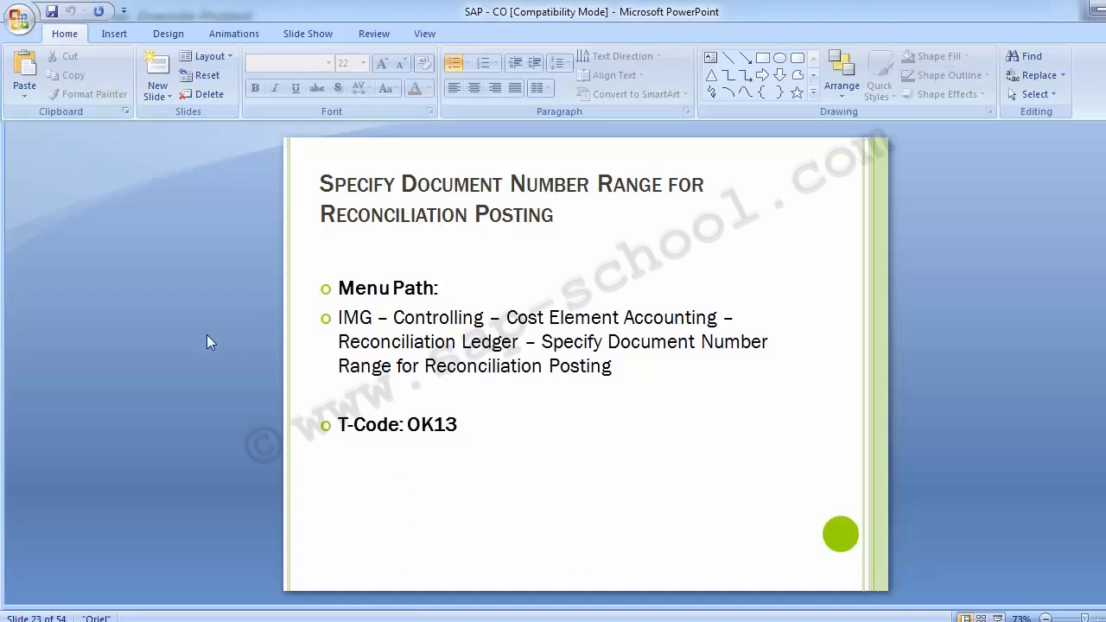
In the PowerPoint presentation, review the reconciliation ledger's Configuration Steps slide and go forward again to the document number range slide
key(Page_Up)
key(Page_Up)
key(Page_Up)
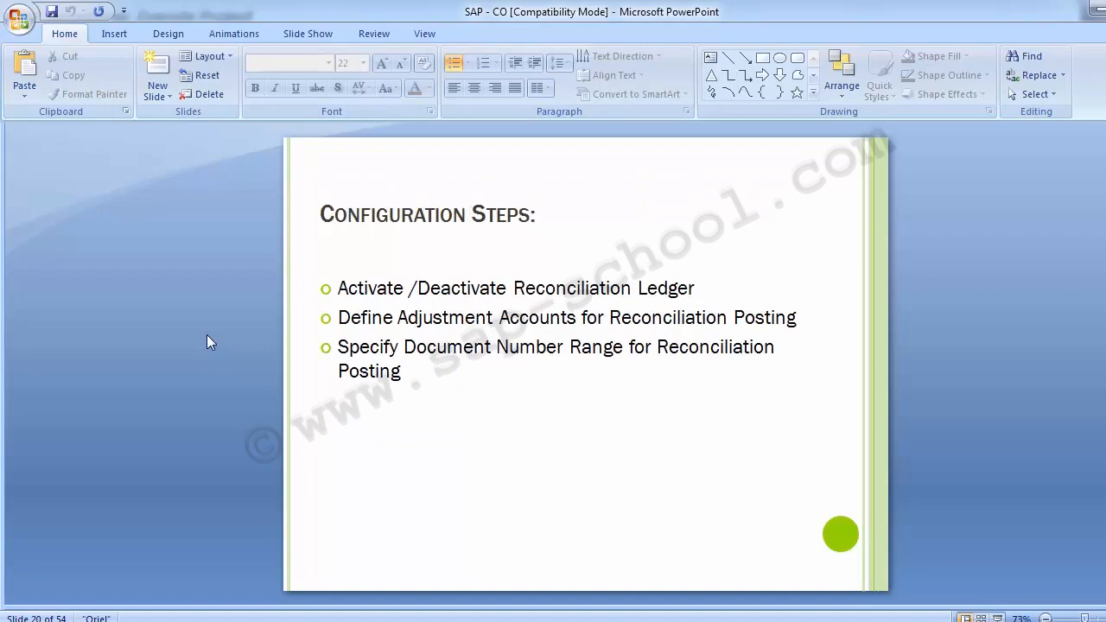
key(Page_Down)
key(Page_Down)
key(Page_Down)
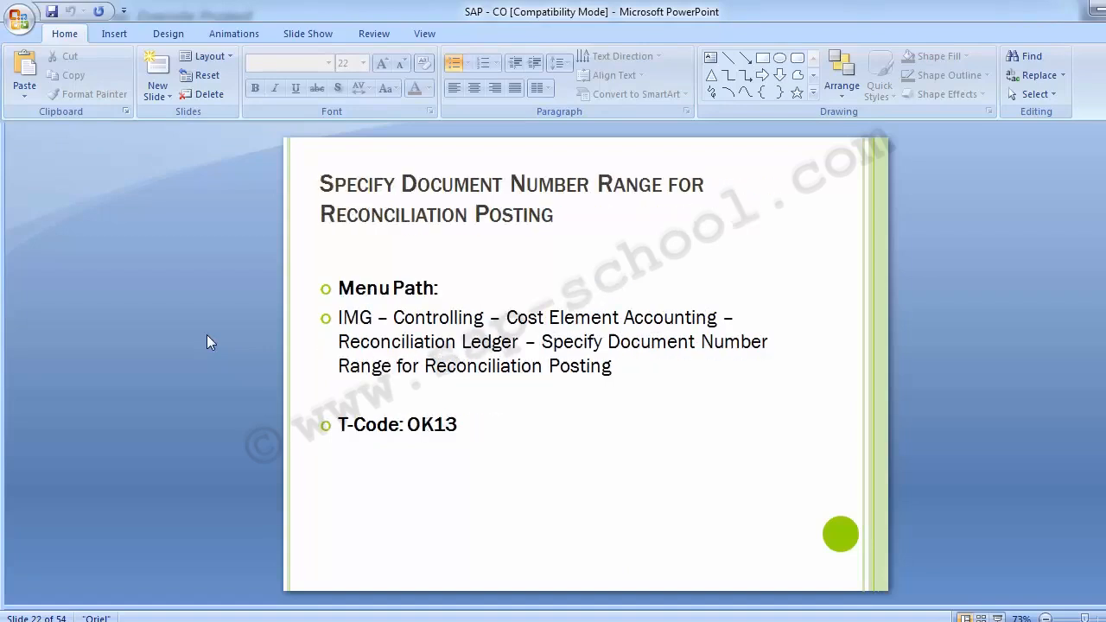